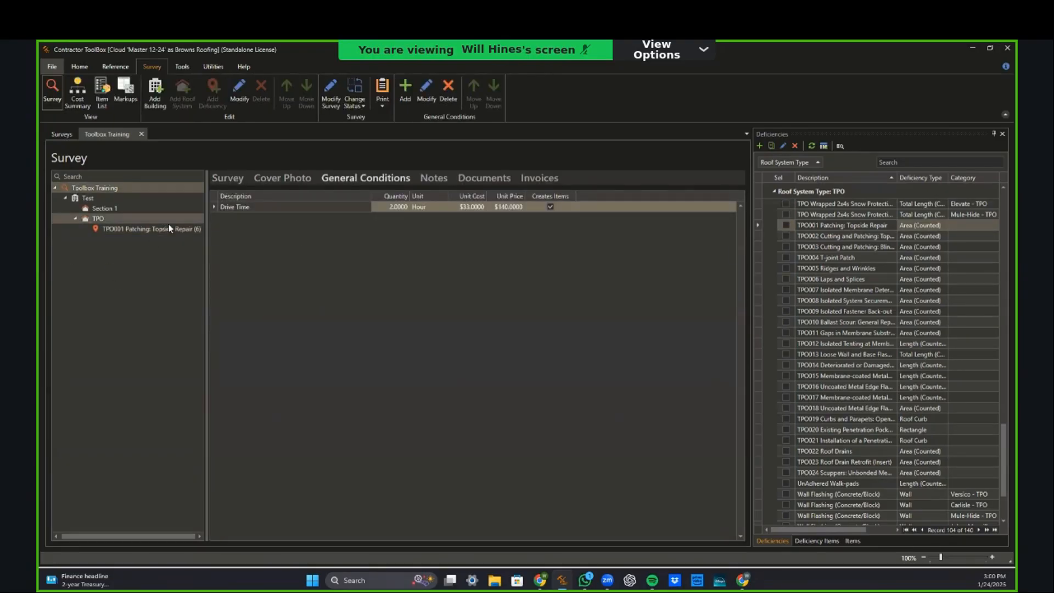
Step: Review the TPO001 deficiency's items and photos, then enter the survey's street address
click(168, 228)
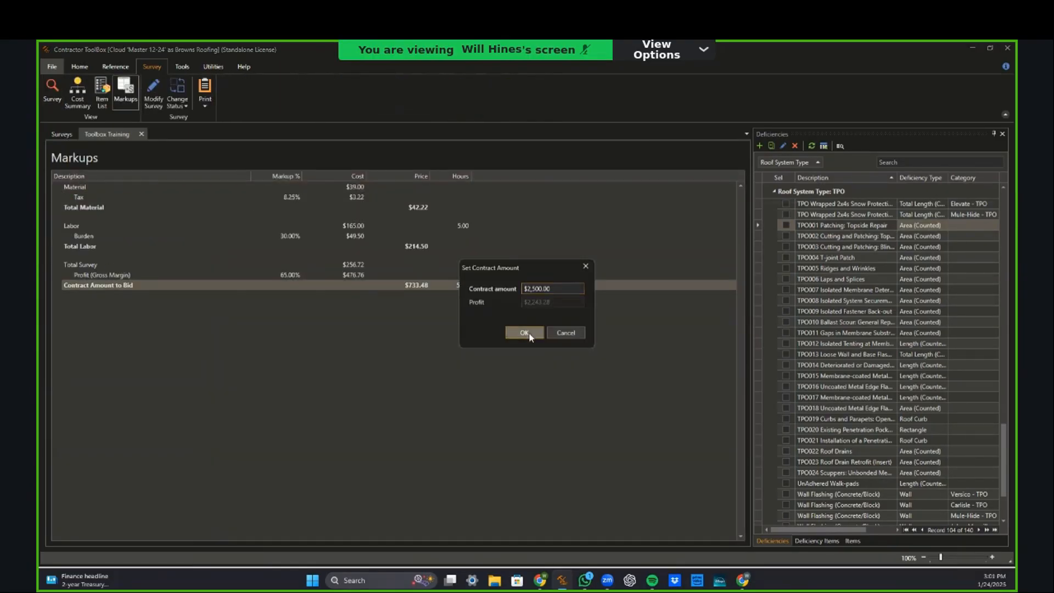
click(528, 332)
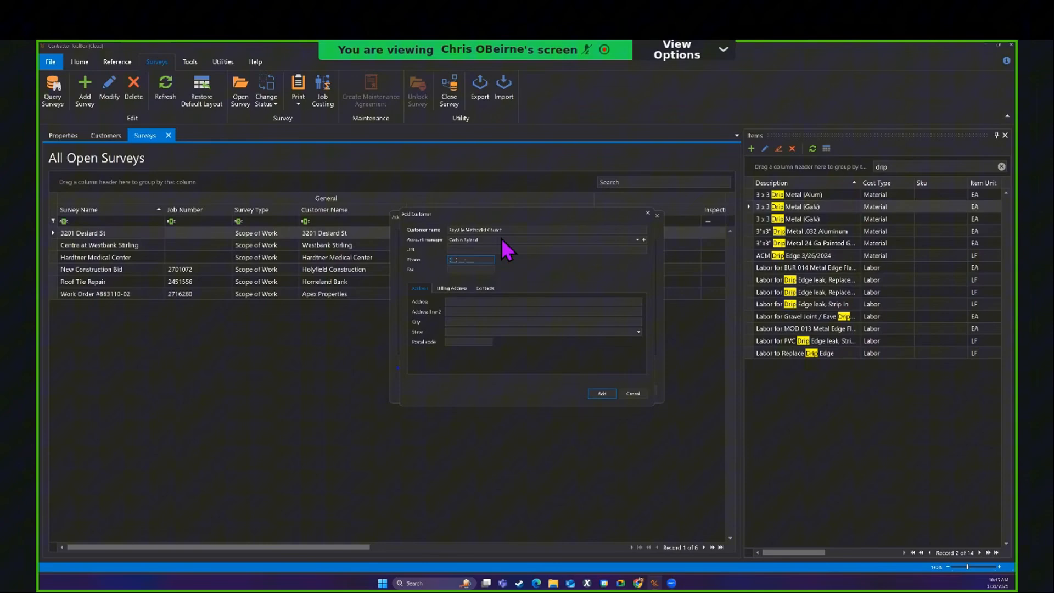
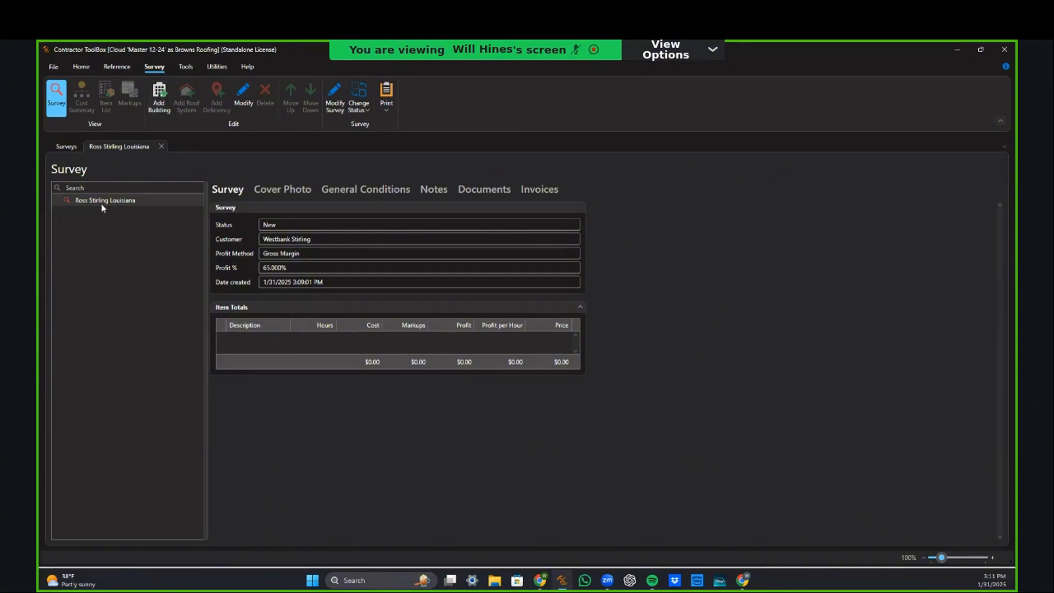
Step: Start adding a building to the selected survey and set its type to Warehouse
click(115, 202)
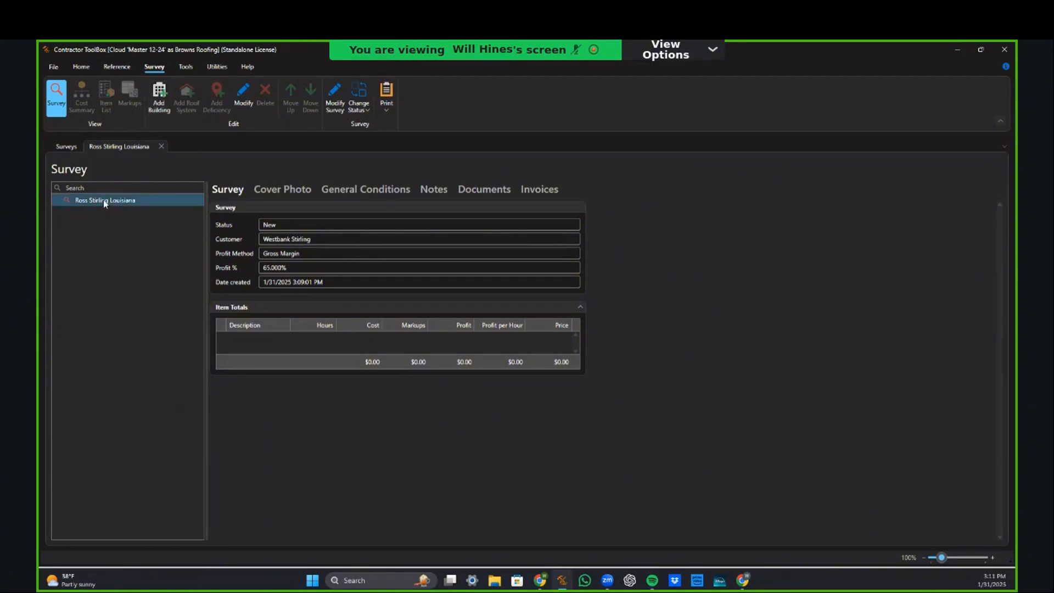
click(157, 103)
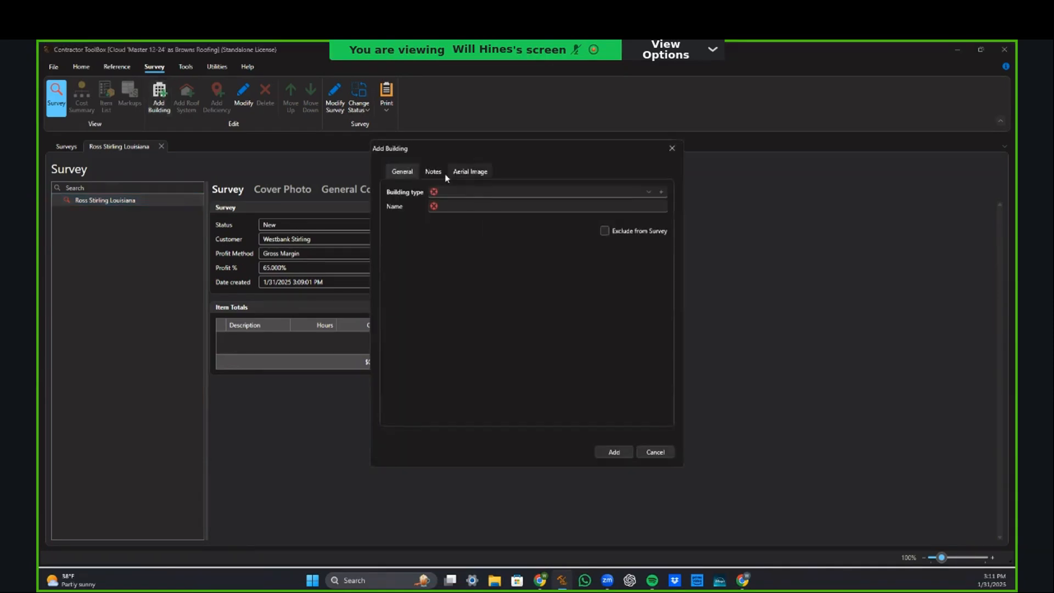
click(465, 172)
click(405, 174)
click(449, 192)
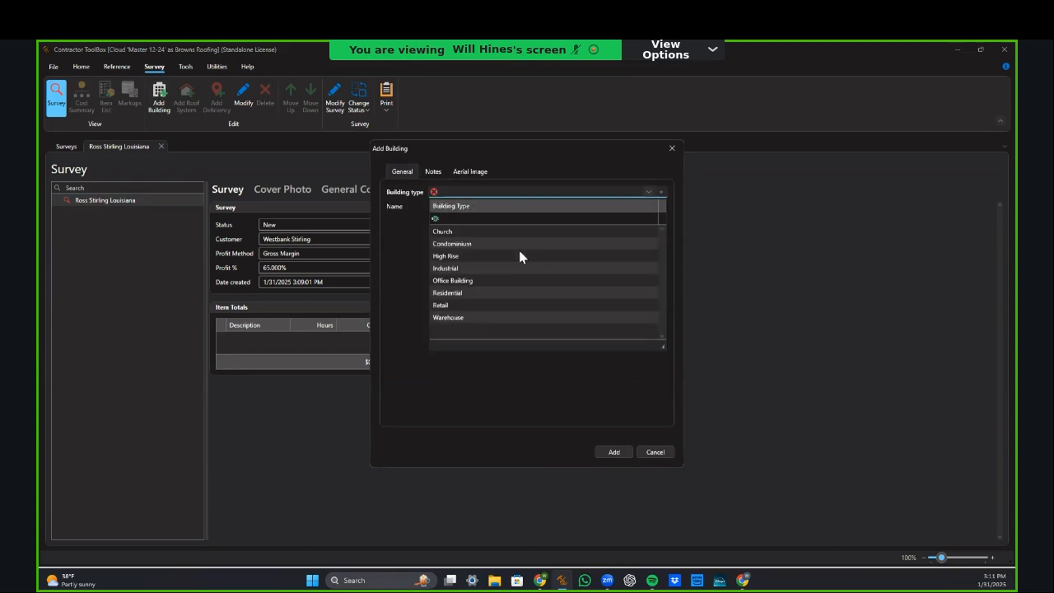
click(446, 320)
click(475, 209)
Step: Replace the prefilled building name with the survey's customer name and view the empty aerial image page
key(BackSpace)
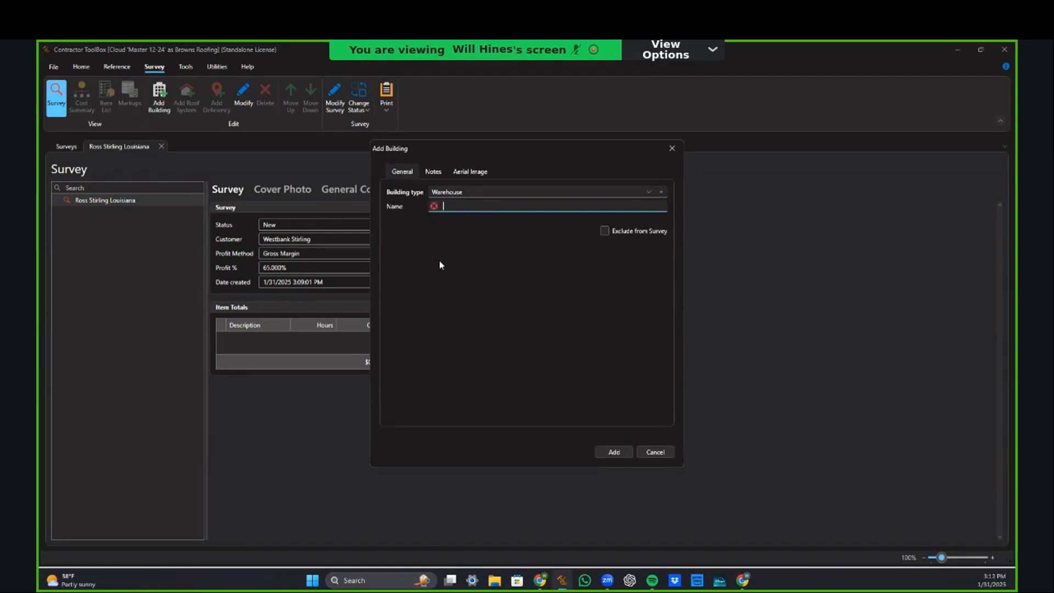
click(435, 173)
click(470, 172)
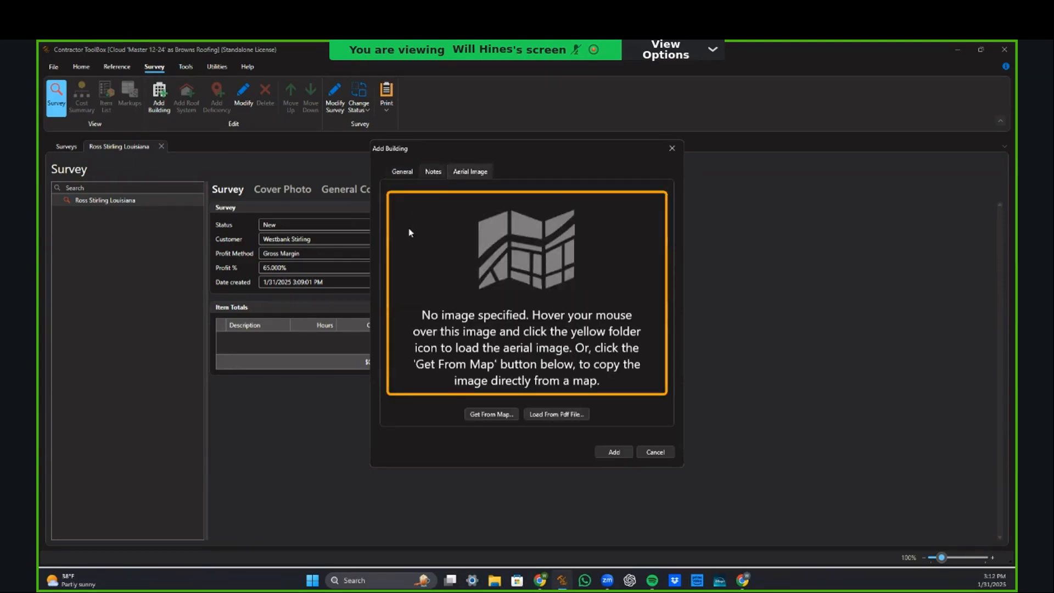
click(401, 173)
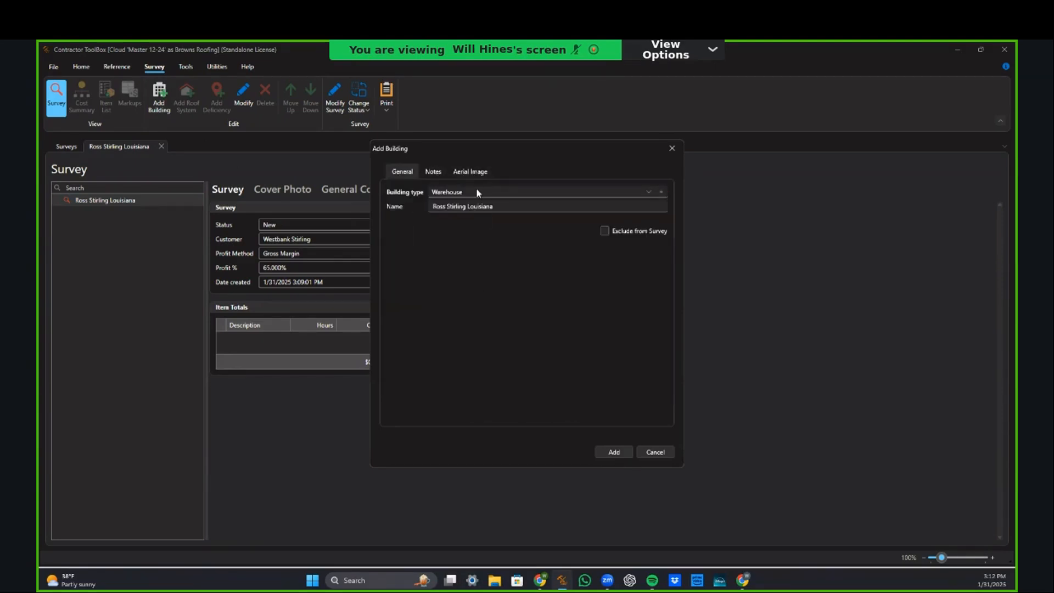
click(439, 208)
click(477, 170)
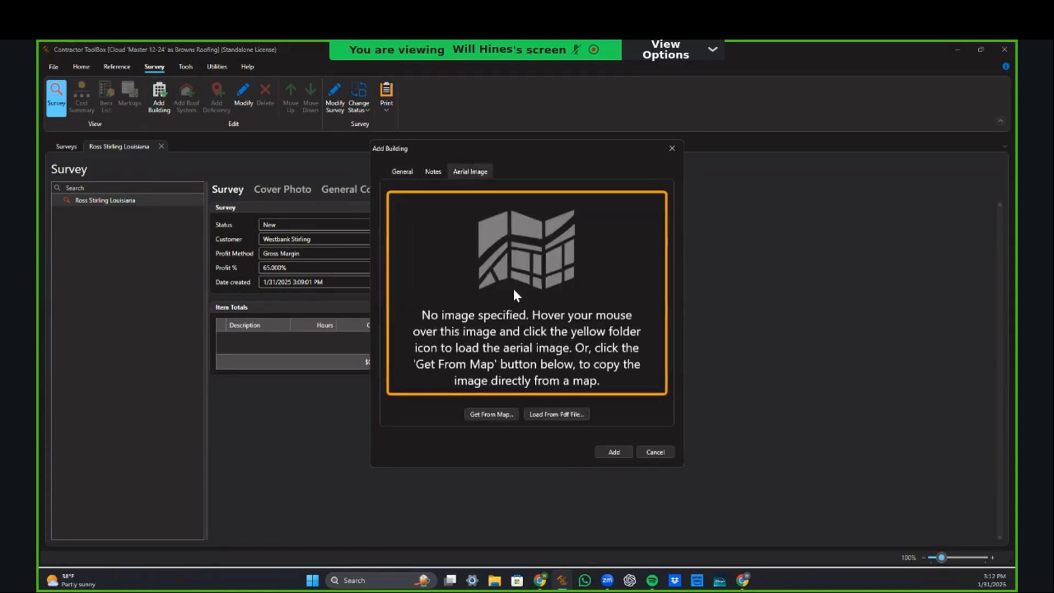
Step: Capture the Five Below roof from the online map as the aerial image and add the building
click(488, 415)
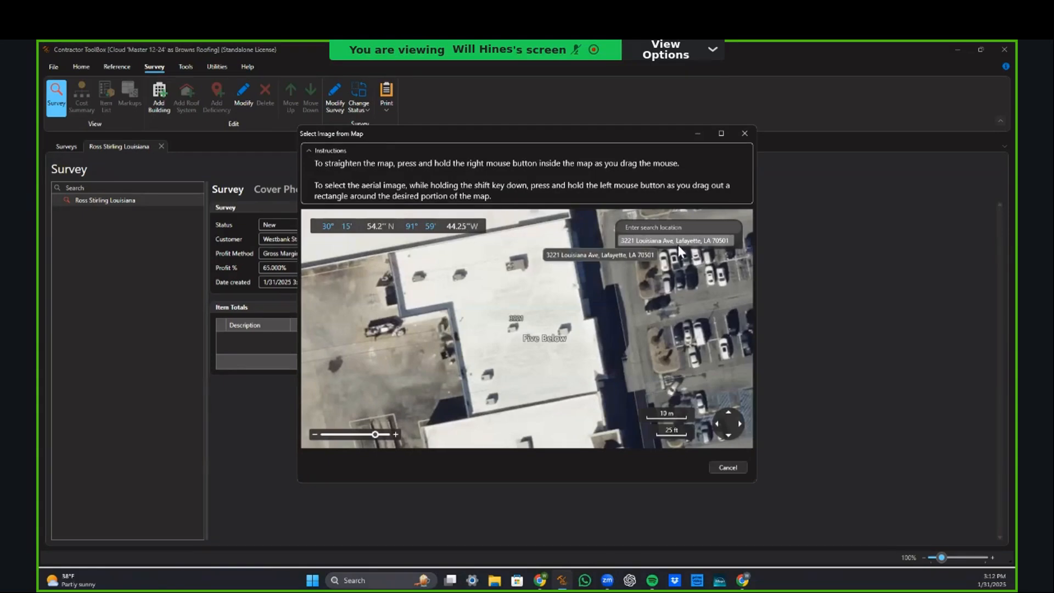
click(722, 134)
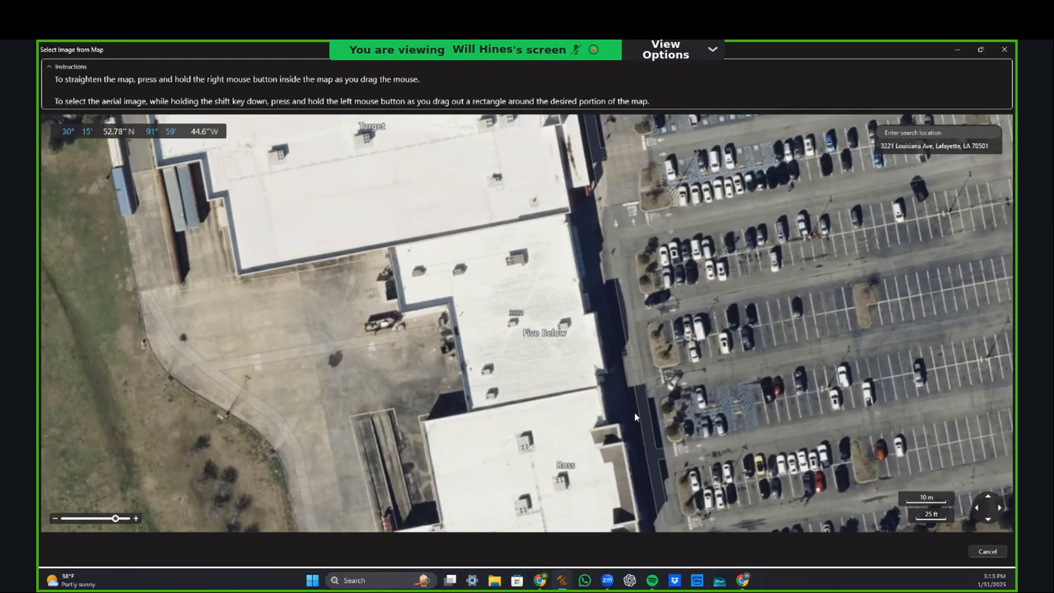
drag(635, 411, 613, 472)
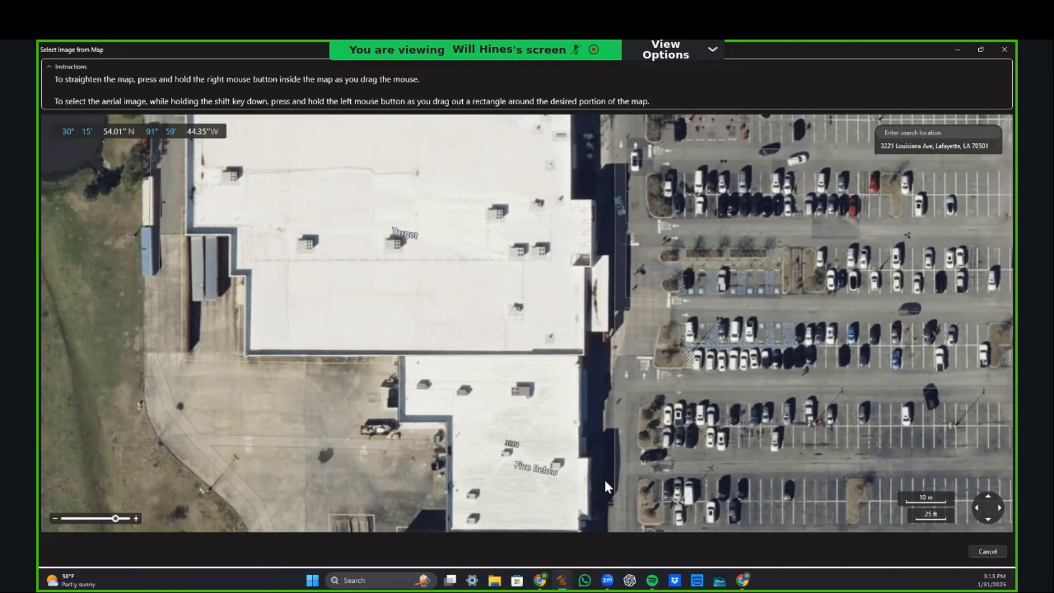
drag(728, 416, 733, 286)
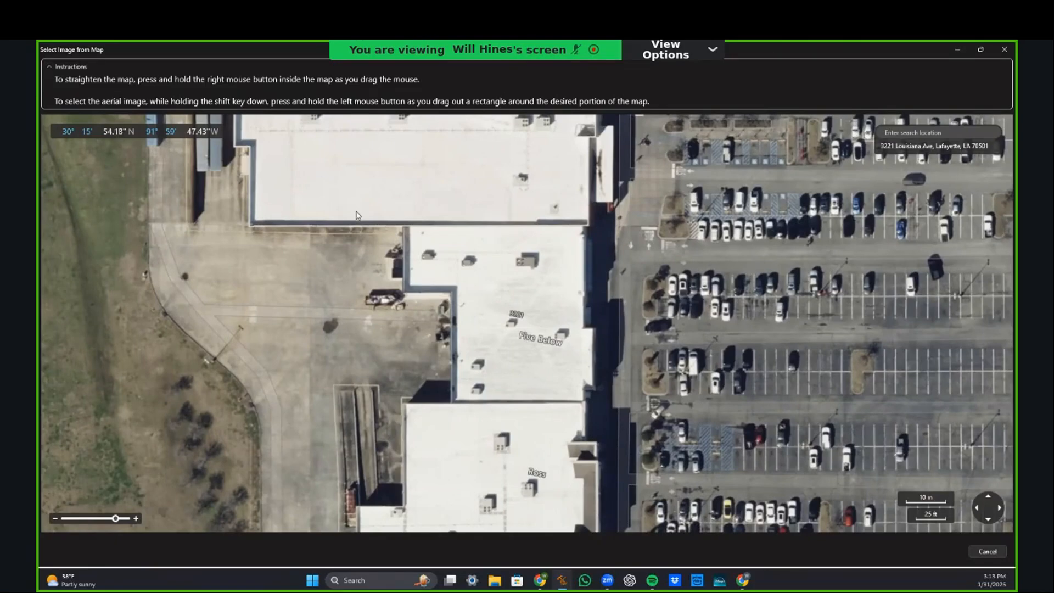
drag(356, 212, 639, 430)
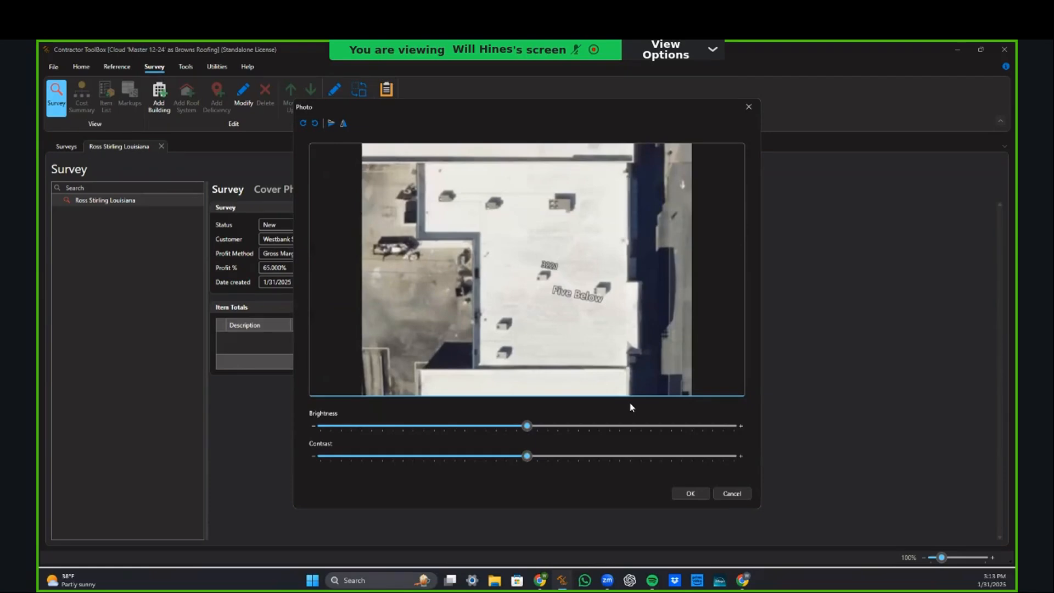
click(691, 493)
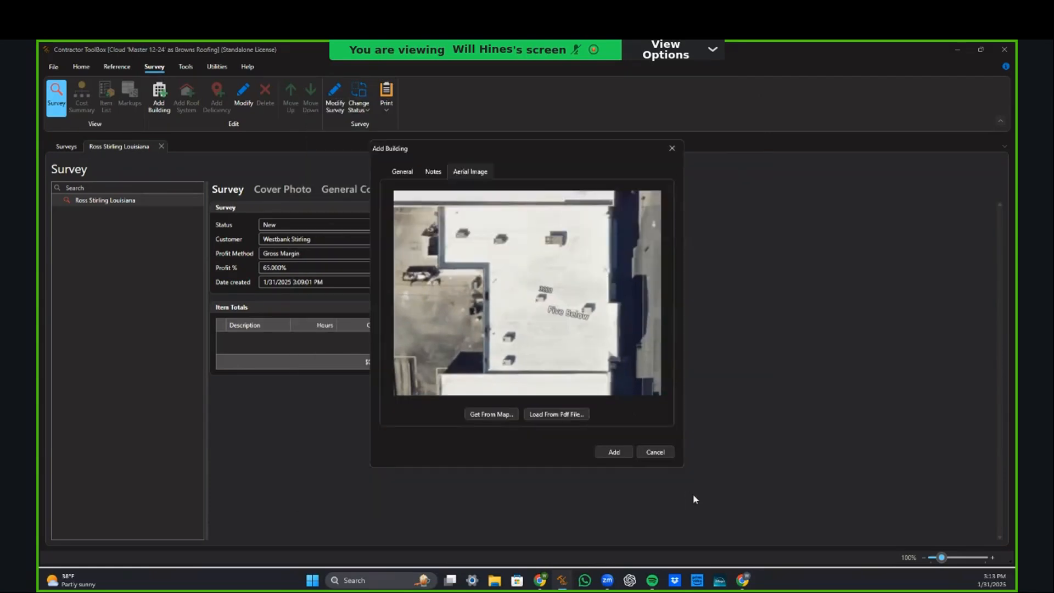
click(609, 453)
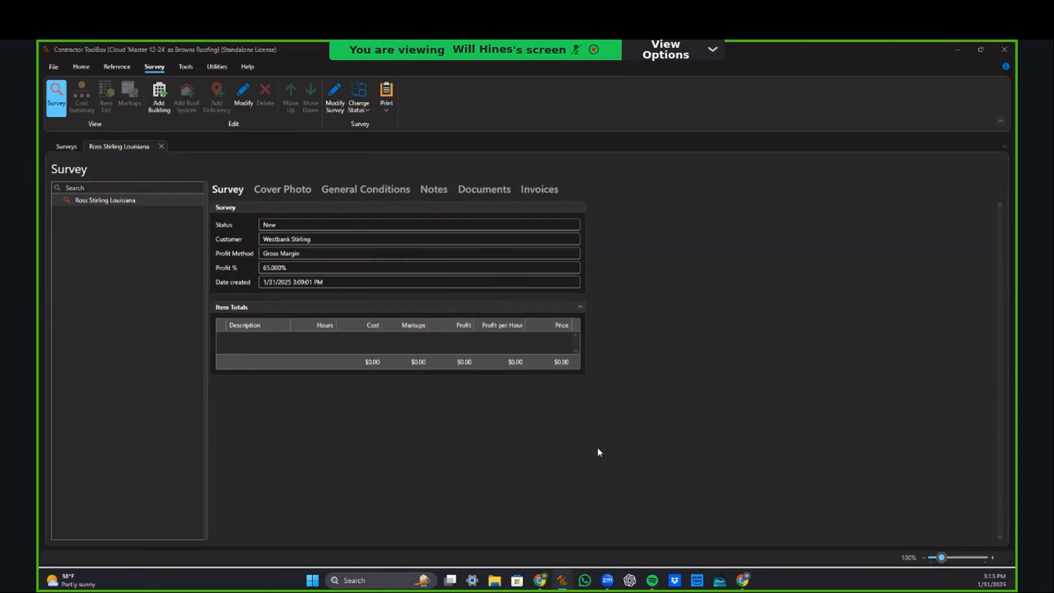
Step: Add a TPO roof system under the new warehouse building
click(109, 213)
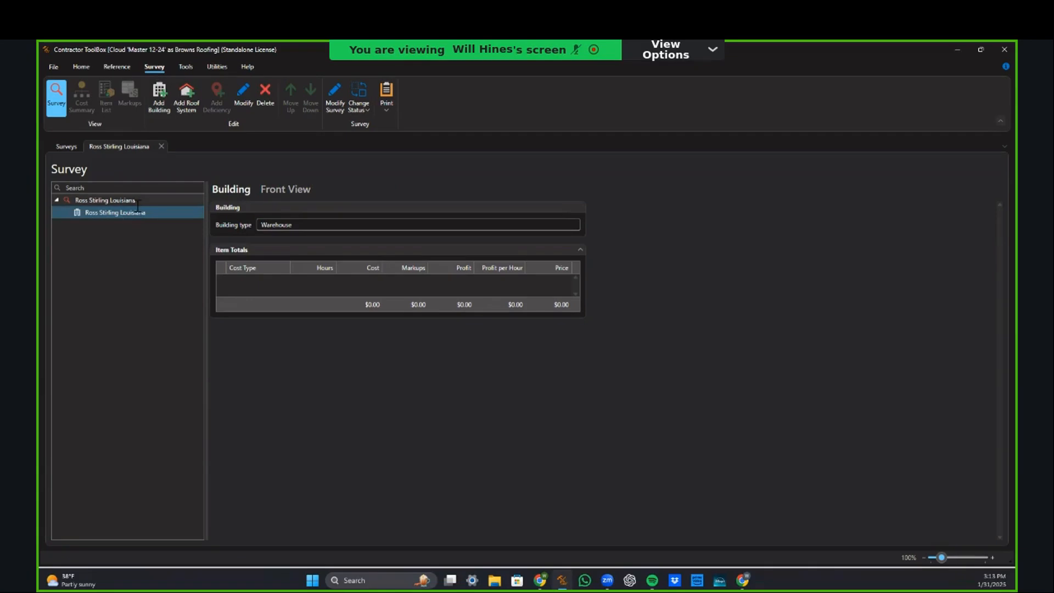
click(189, 105)
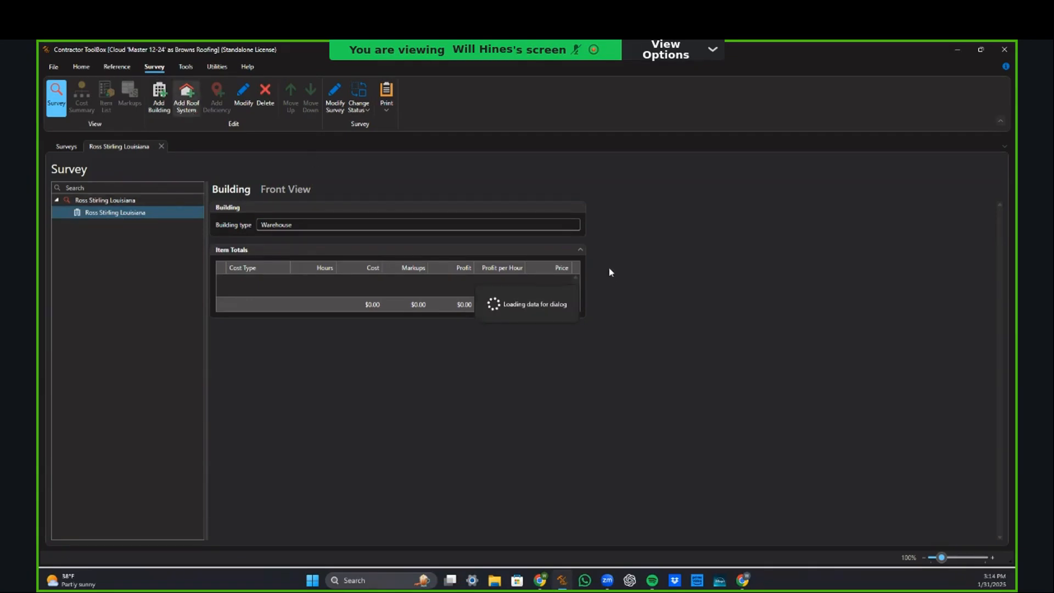
click(501, 213)
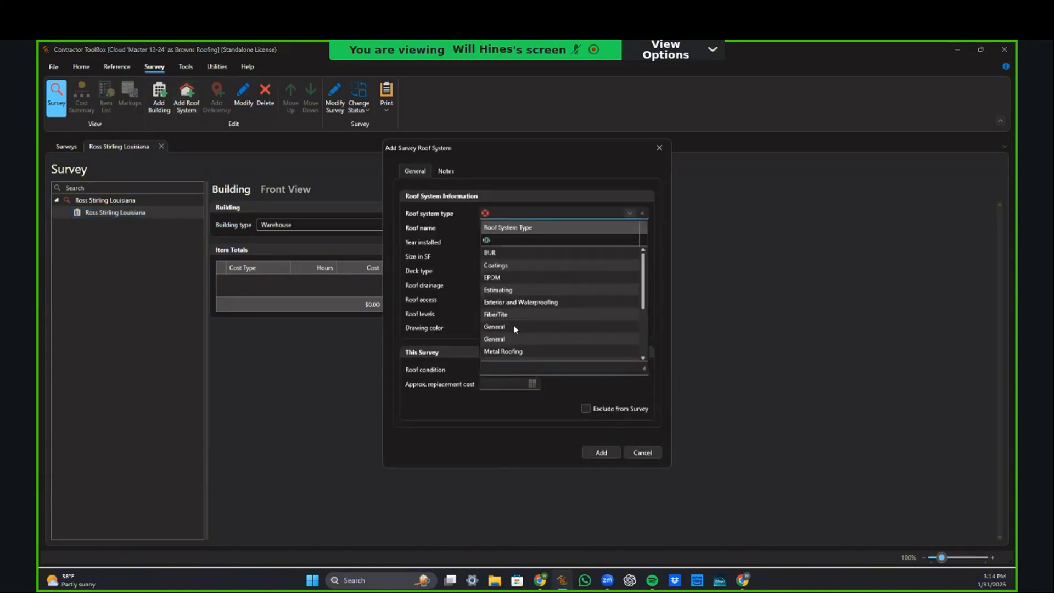
scroll(512, 330, down, 3)
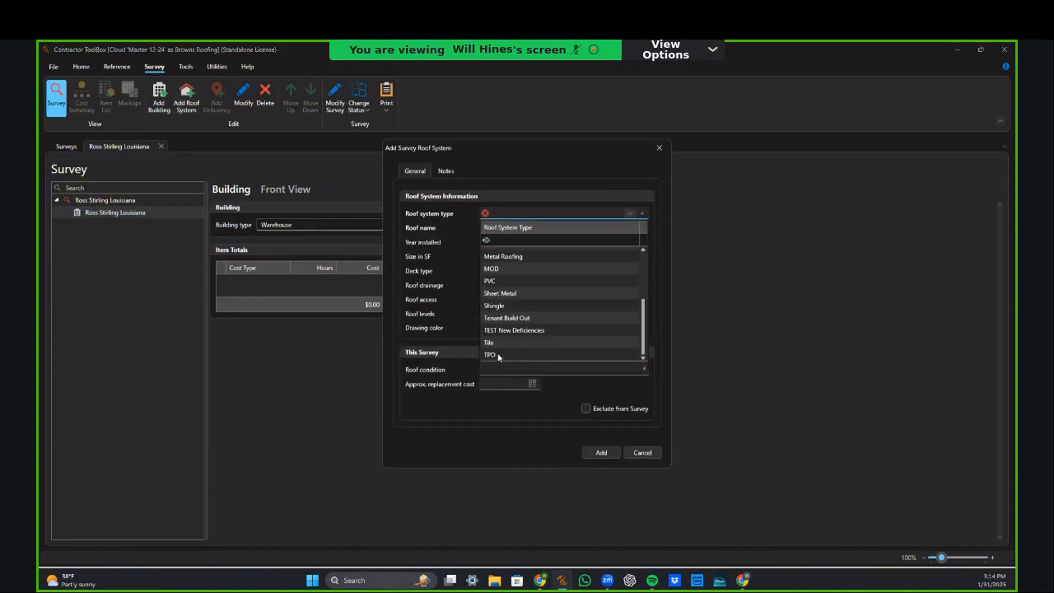
click(499, 355)
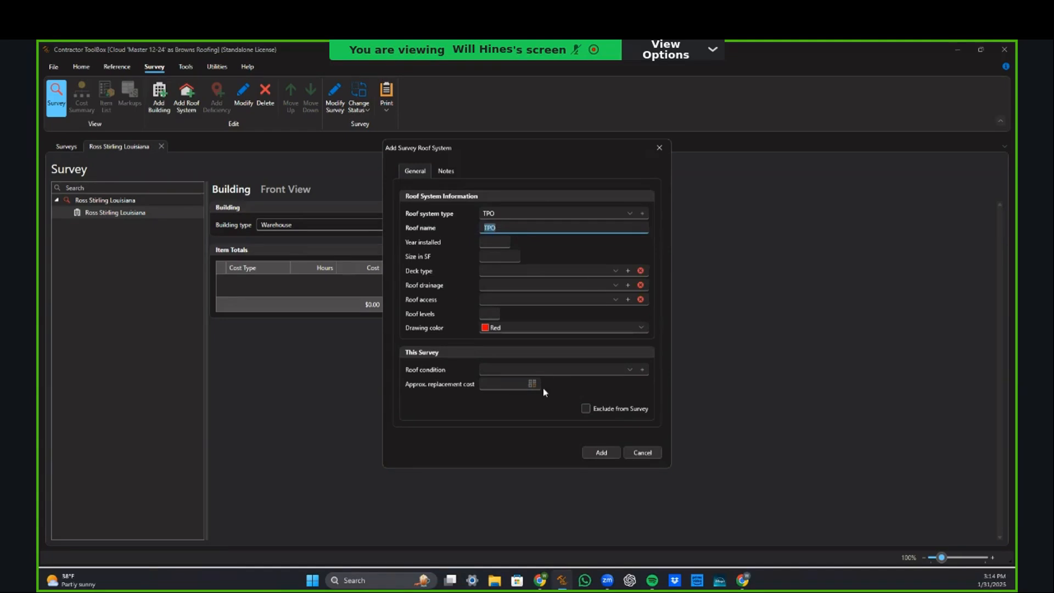
click(509, 214)
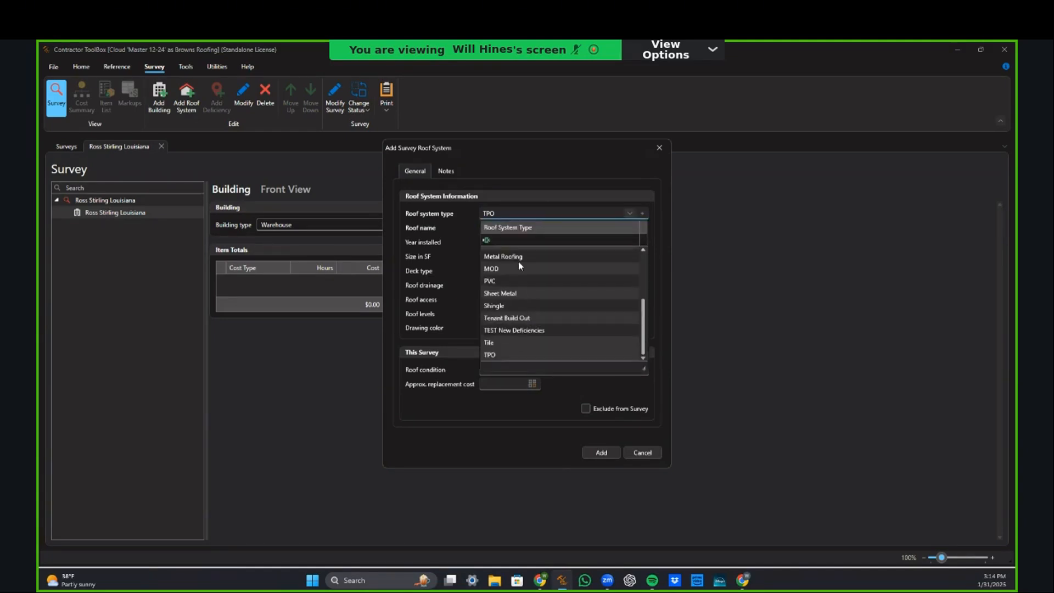
click(513, 214)
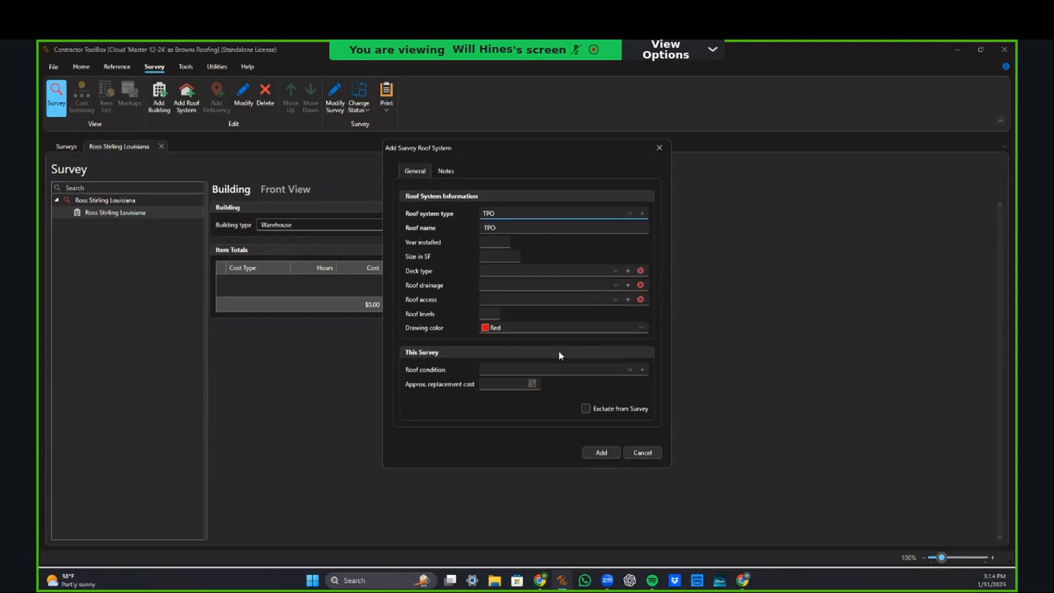
click(602, 453)
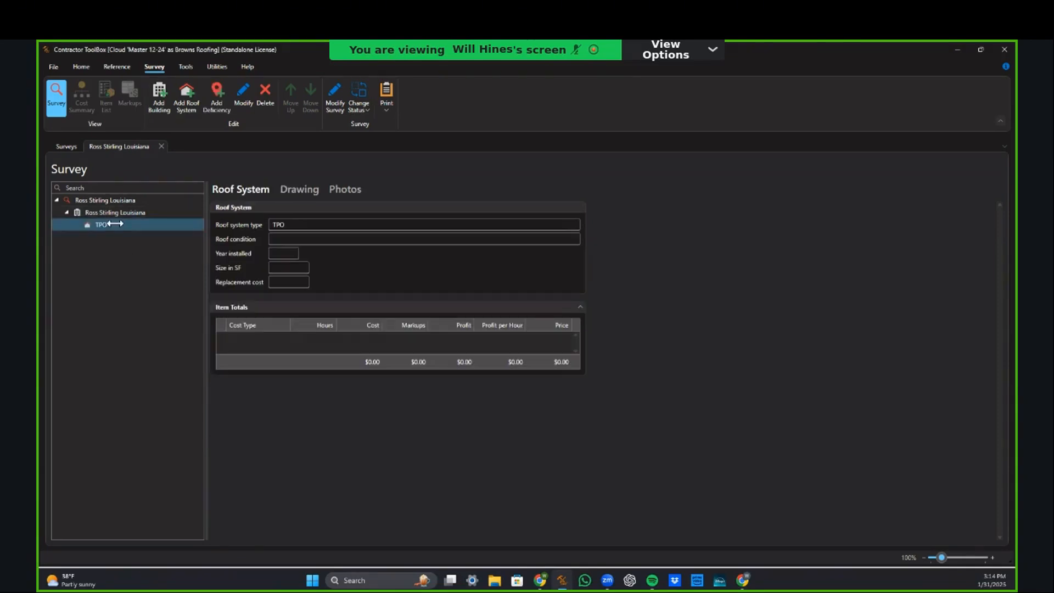
Step: Over the aerial photo, begin tracing the roof outline with 39' 0" and 96' 6" edges
click(298, 190)
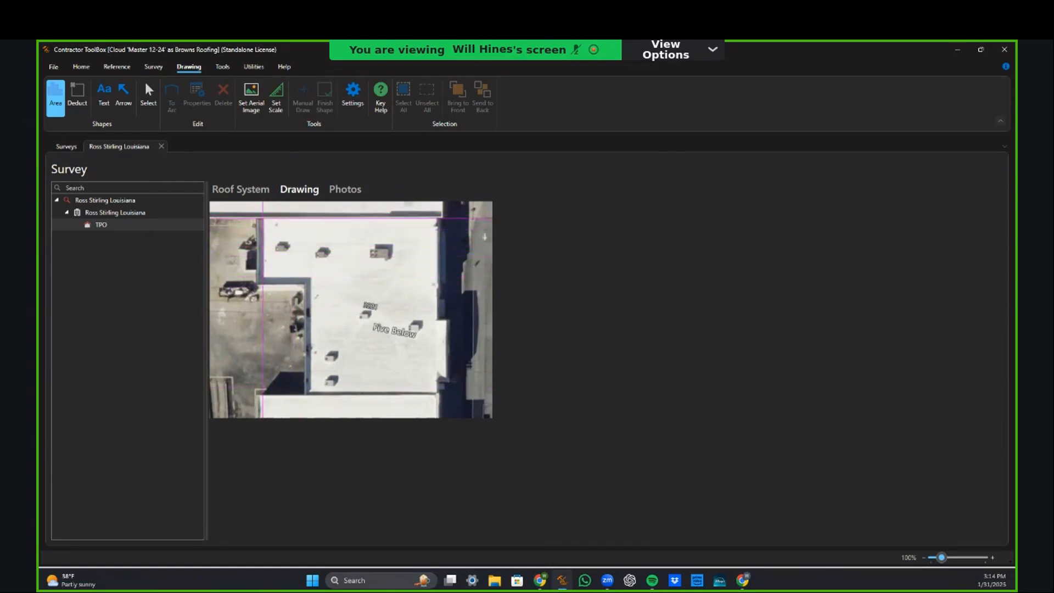
click(262, 218)
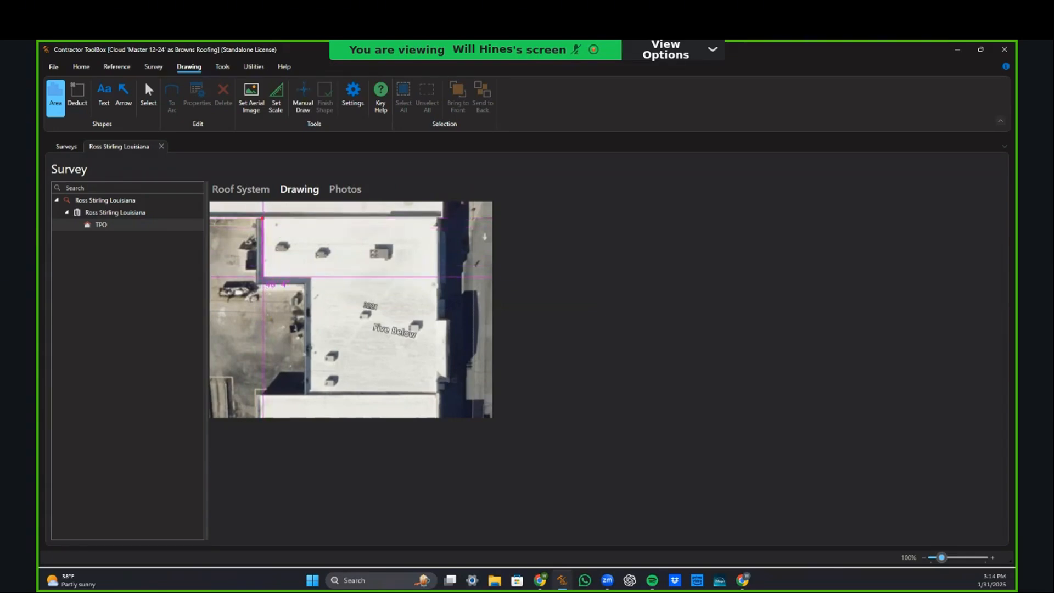
click(263, 276)
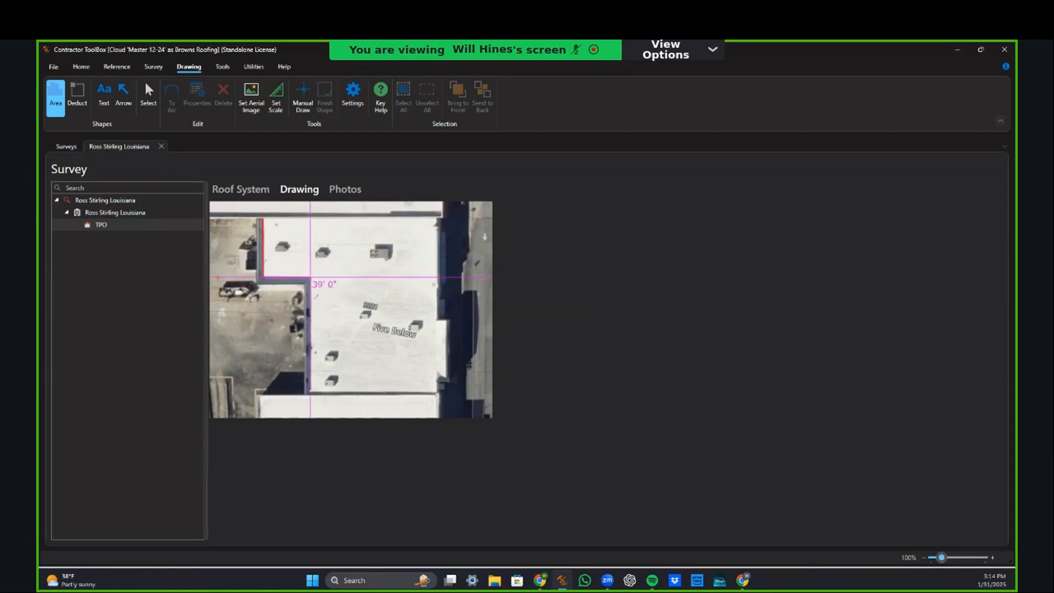
click(310, 277)
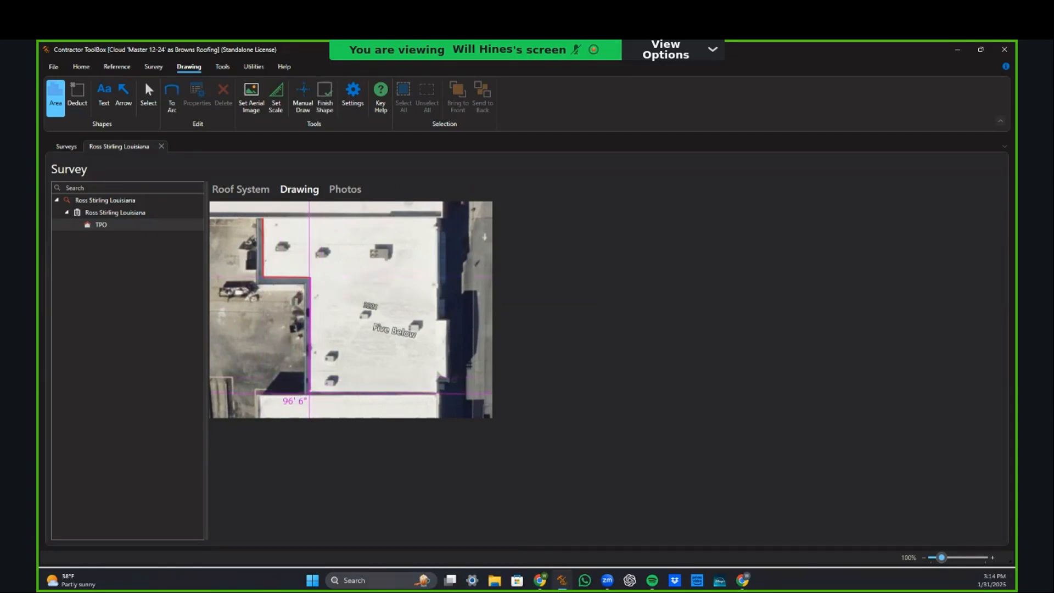
click(309, 393)
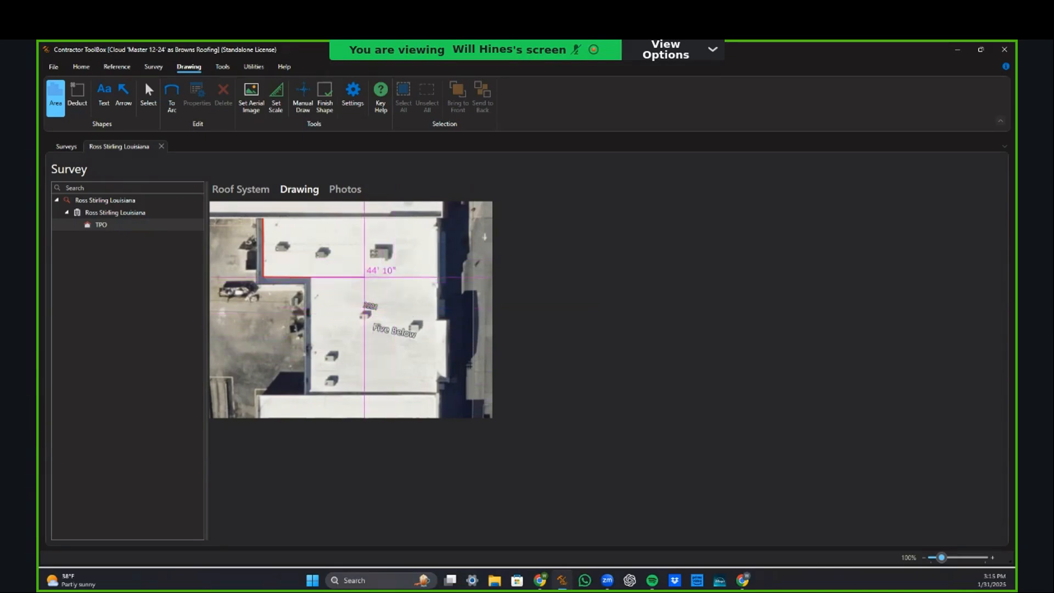
Step: Zoom the drawing and cancel the partly traced roof outline with Esc
scroll(364, 276, up, 4)
scroll(390, 299, down, 1)
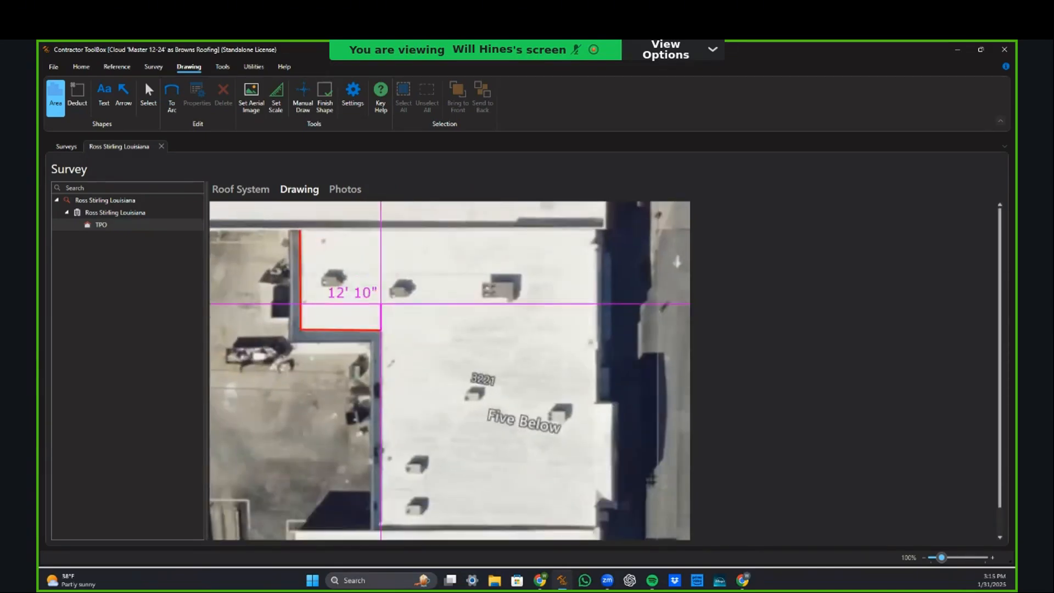
scroll(381, 304, down, 4)
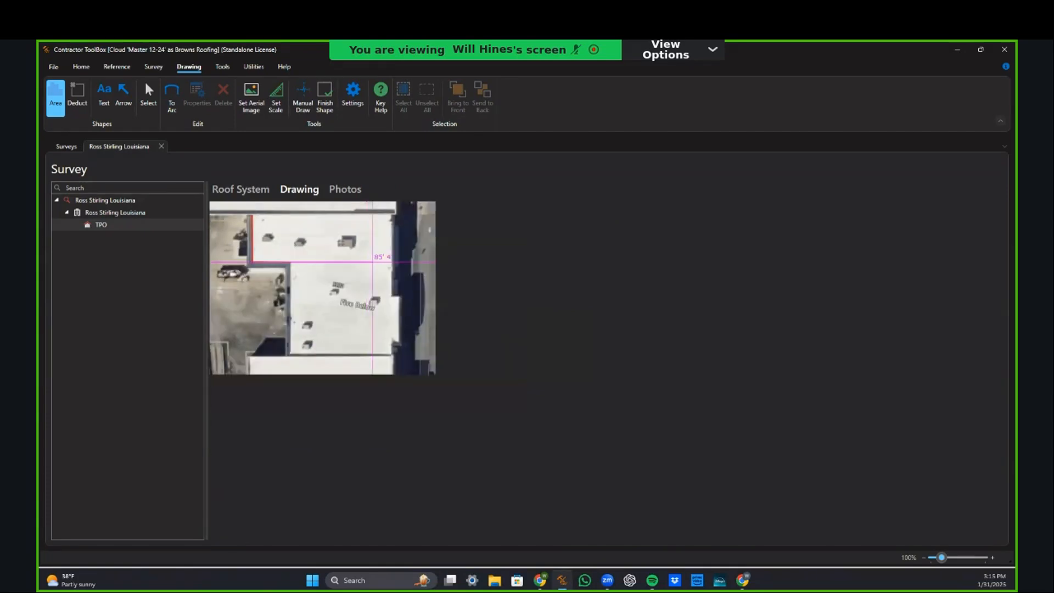
scroll(390, 306, up, 5)
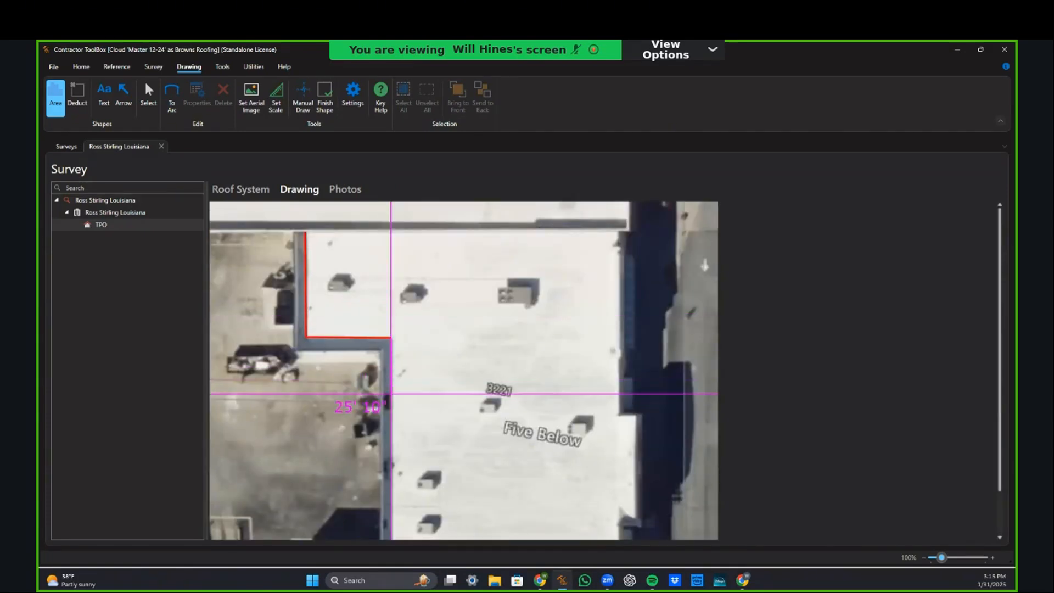
scroll(390, 395, down, 1)
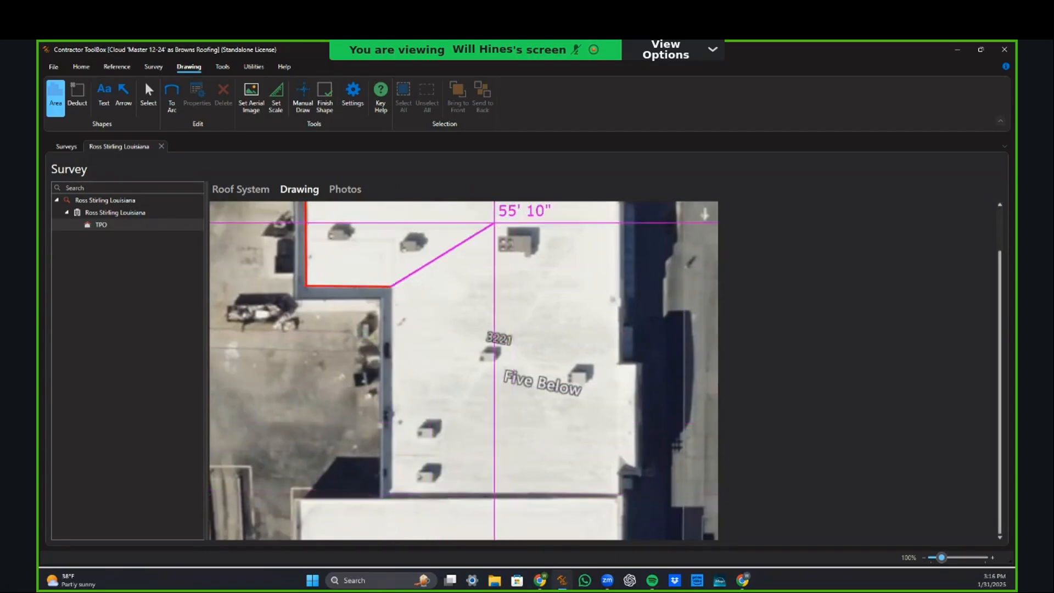
key(Escape)
key(Escape)
key(Escape)
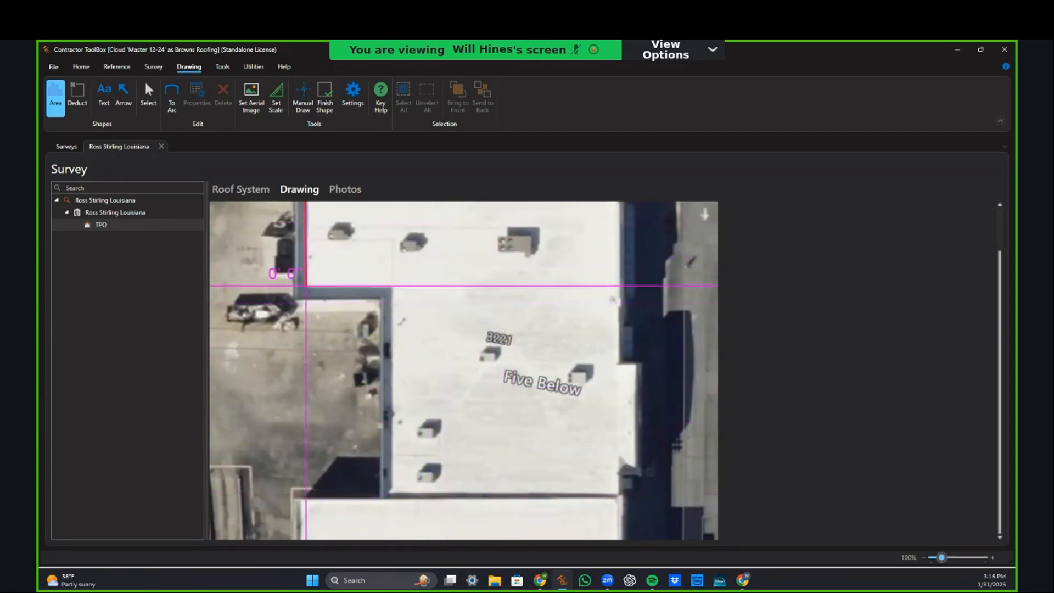
scroll(444, 304, up, 1)
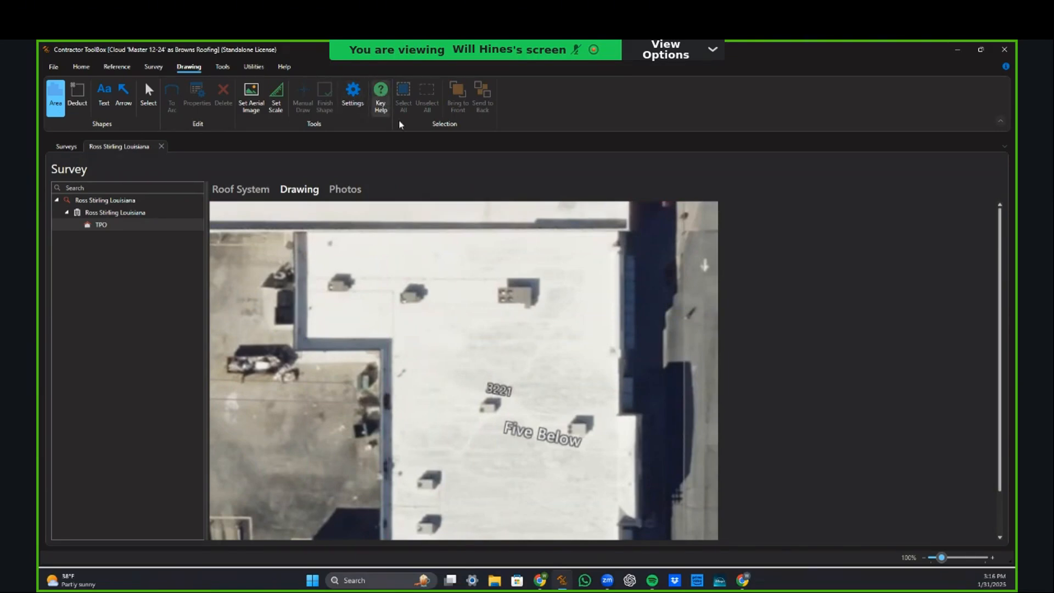
Step: Review the list of drawing keyboard shortcuts
click(381, 101)
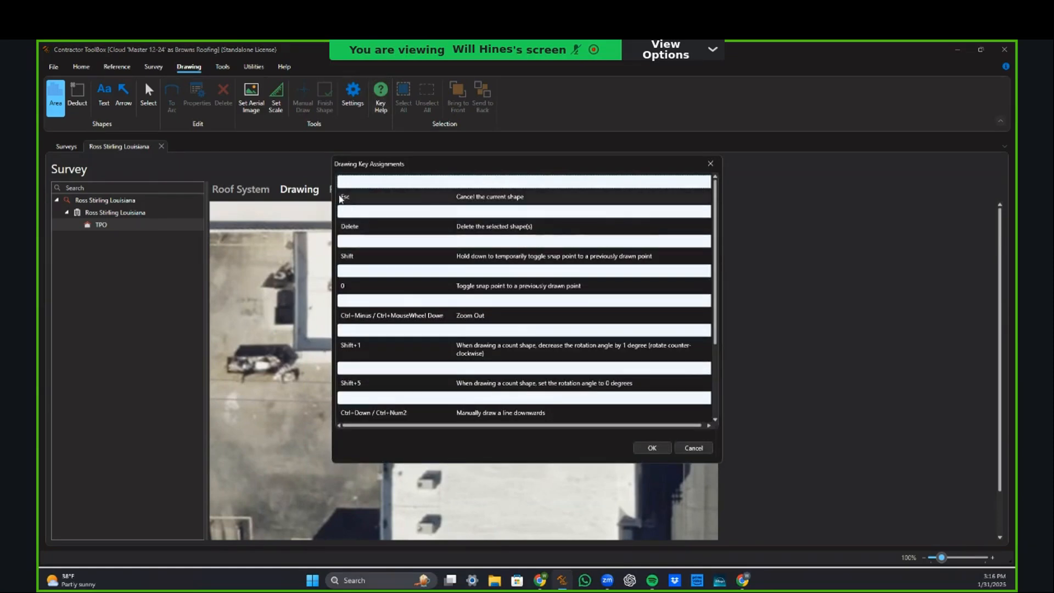
scroll(365, 340, down, 3)
scroll(365, 350, up, 3)
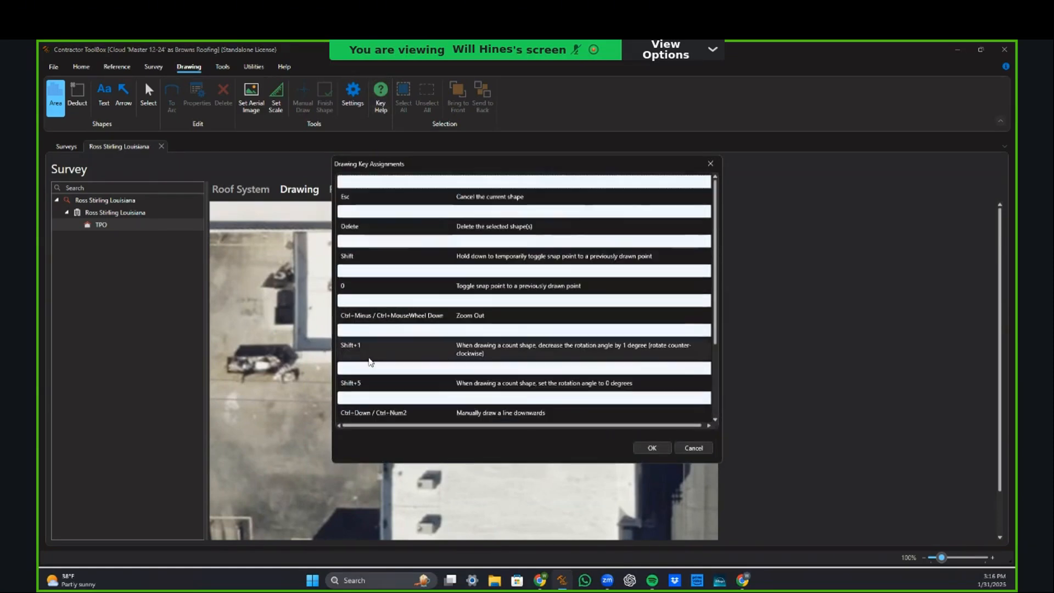
click(711, 164)
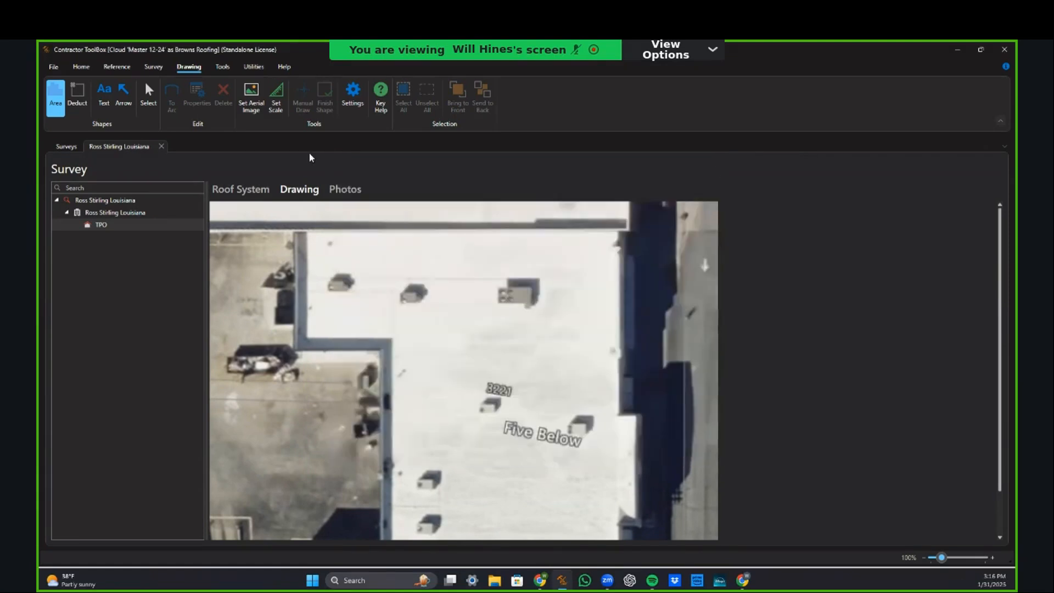
Step: In Drawing Settings, keep the full-size crosshair and its colour, leaving both snap options off
click(354, 94)
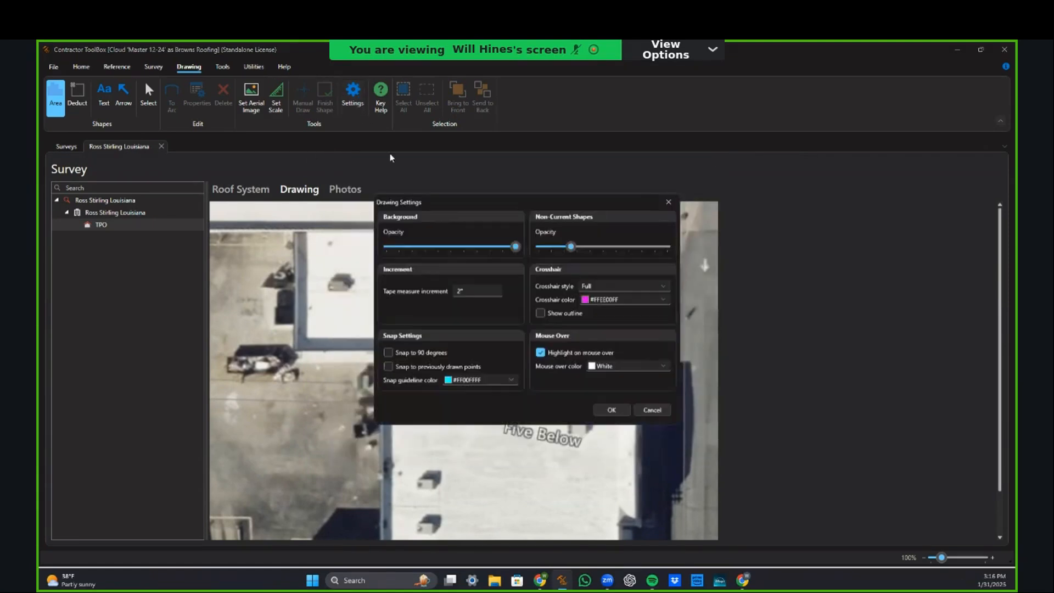
click(594, 287)
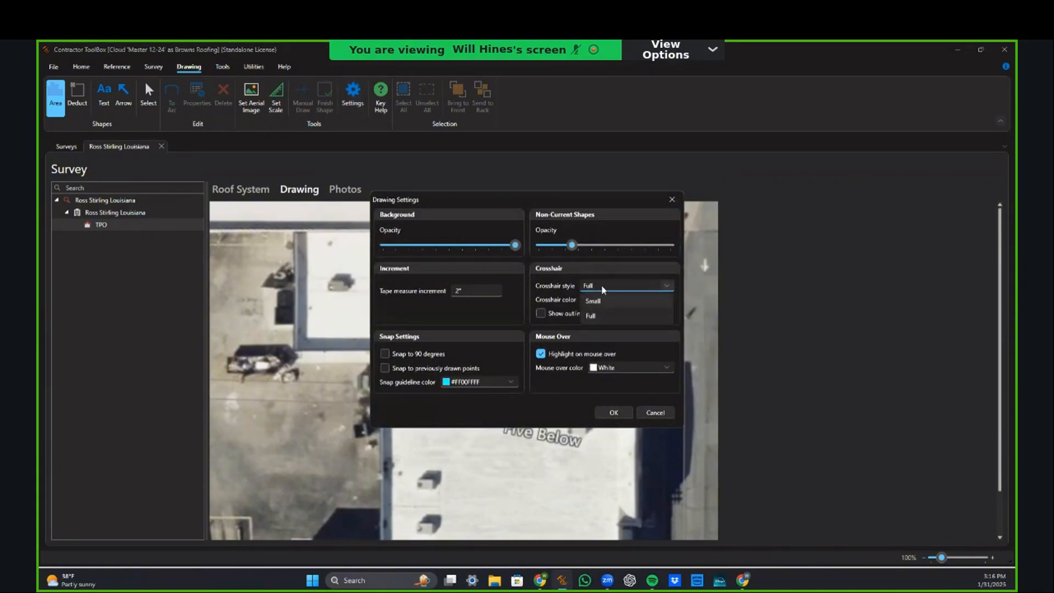
click(601, 317)
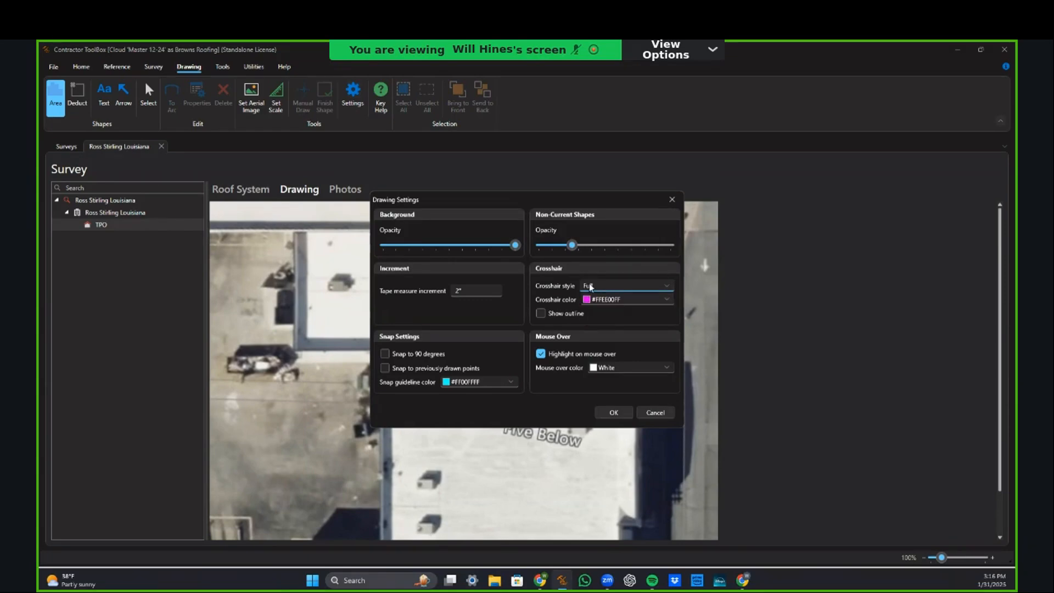
click(614, 301)
click(614, 301)
click(385, 370)
click(386, 370)
click(386, 355)
click(386, 353)
Step: Apply the drawing settings and trace the roof's left edges and step down to the bottom
click(612, 414)
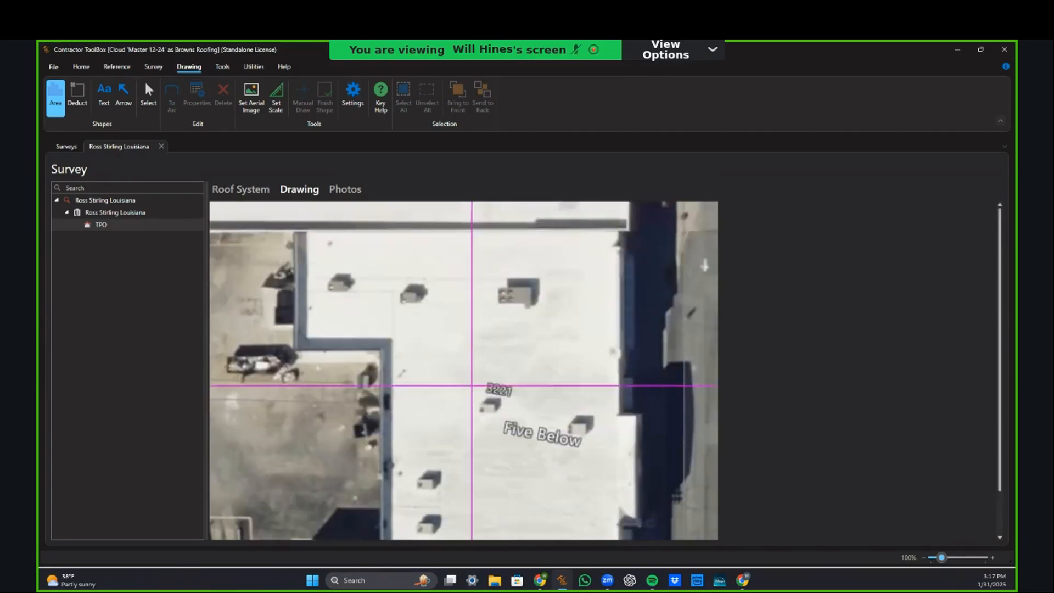
click(306, 231)
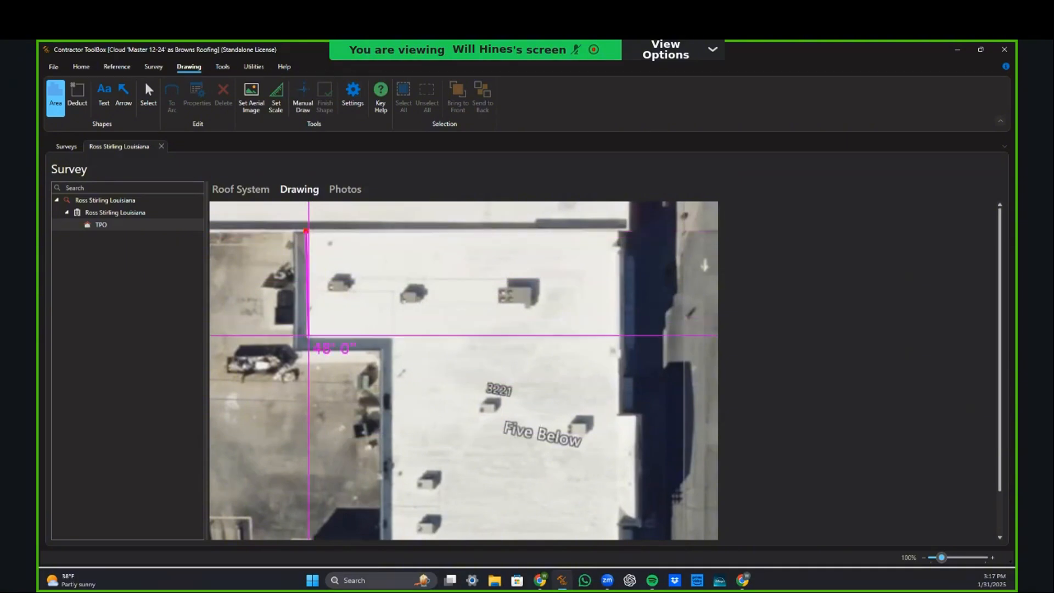
click(305, 337)
click(391, 337)
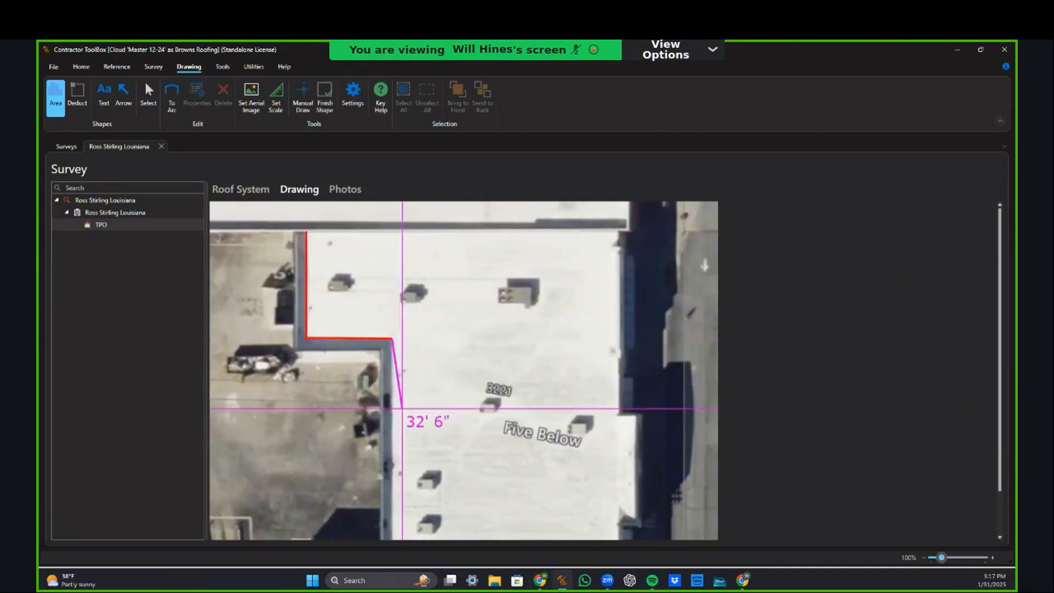
scroll(395, 439, down, 1)
click(388, 498)
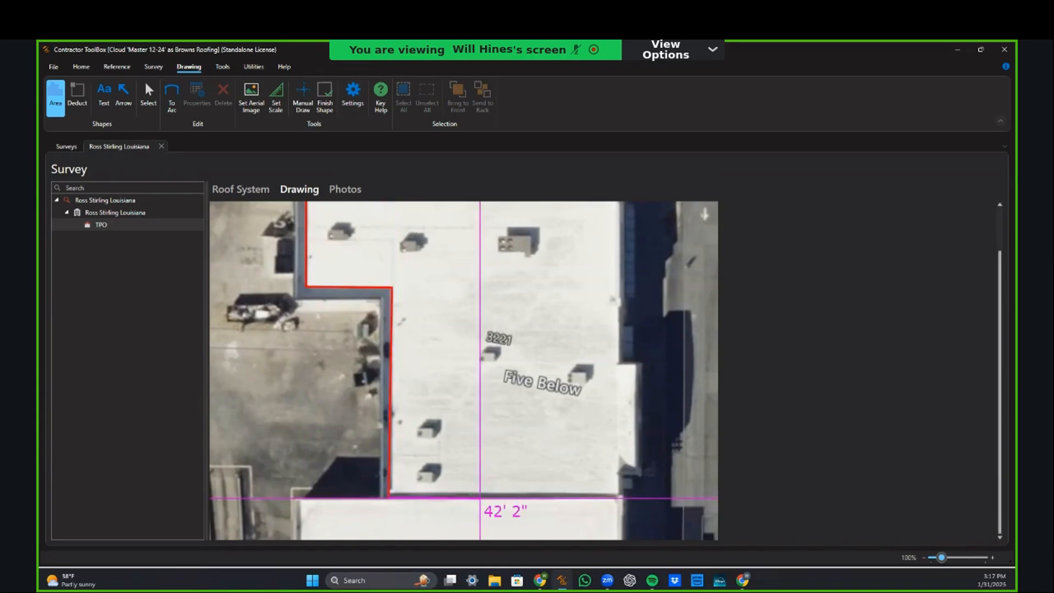
Step: Trace the bottom, right-side jogs and top edge back to the start, undoing one misplaced point
click(618, 497)
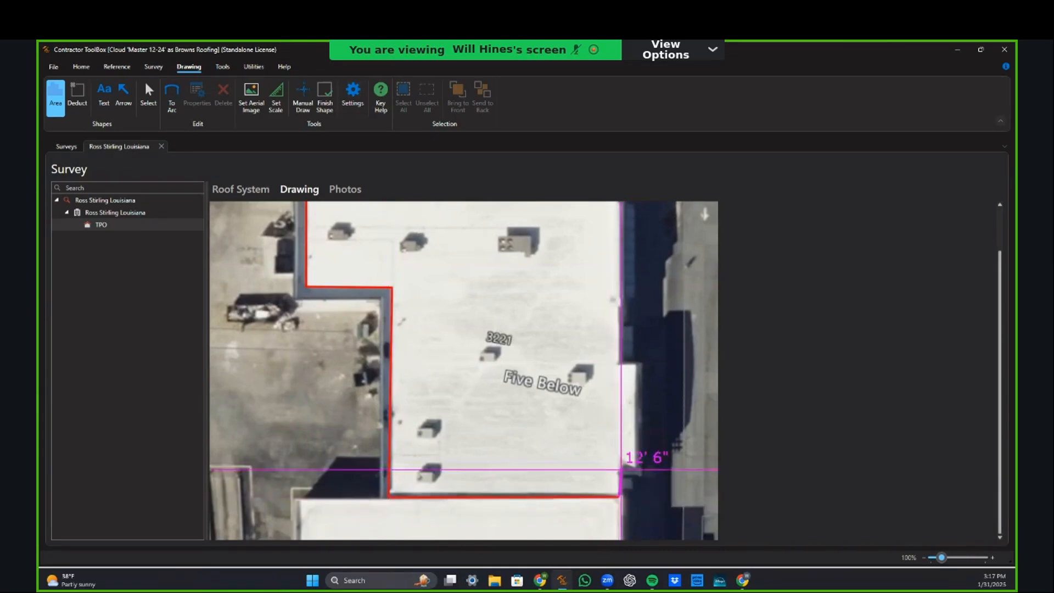
click(619, 466)
click(635, 466)
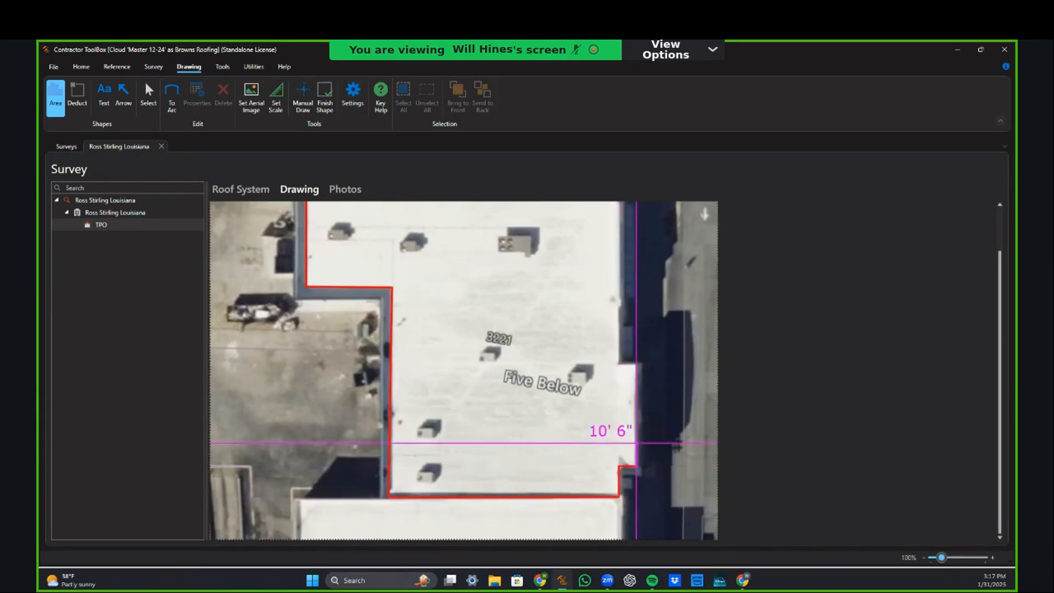
click(635, 365)
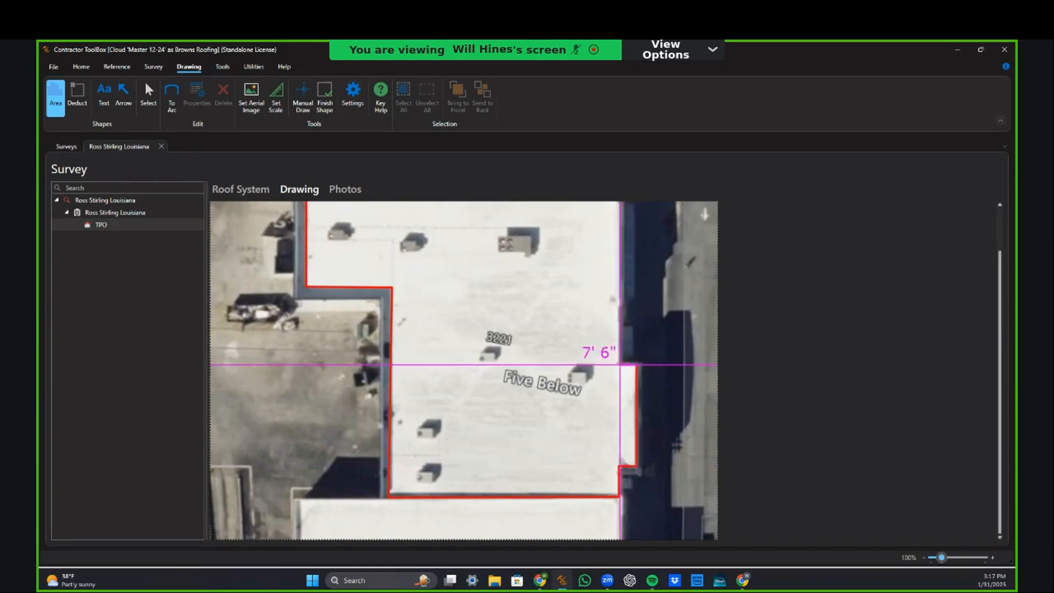
click(619, 365)
scroll(619, 364, up, 1)
click(619, 233)
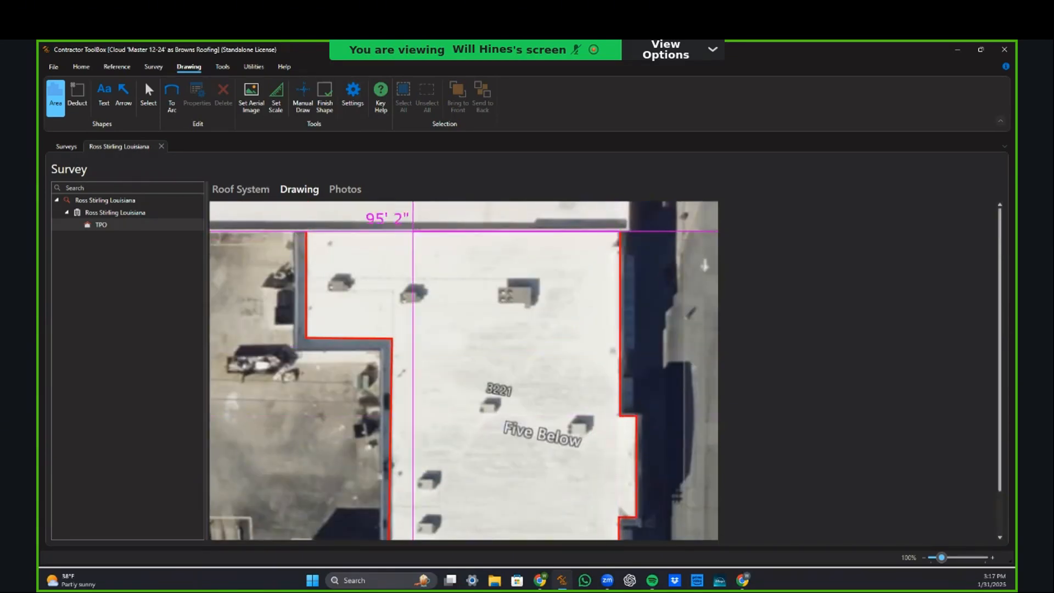
click(306, 232)
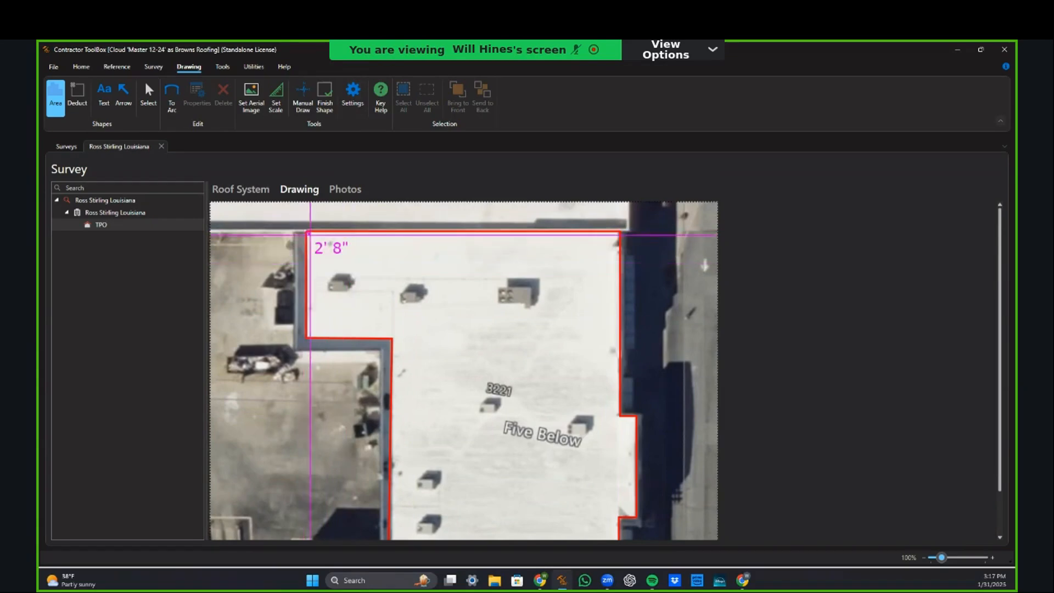
key(ctrl+z)
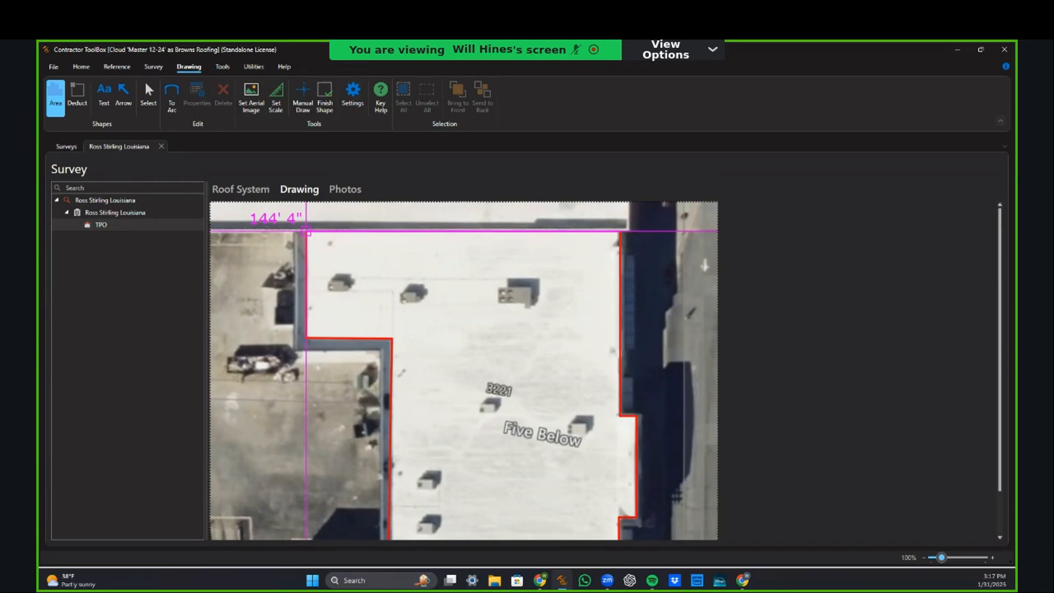
click(306, 231)
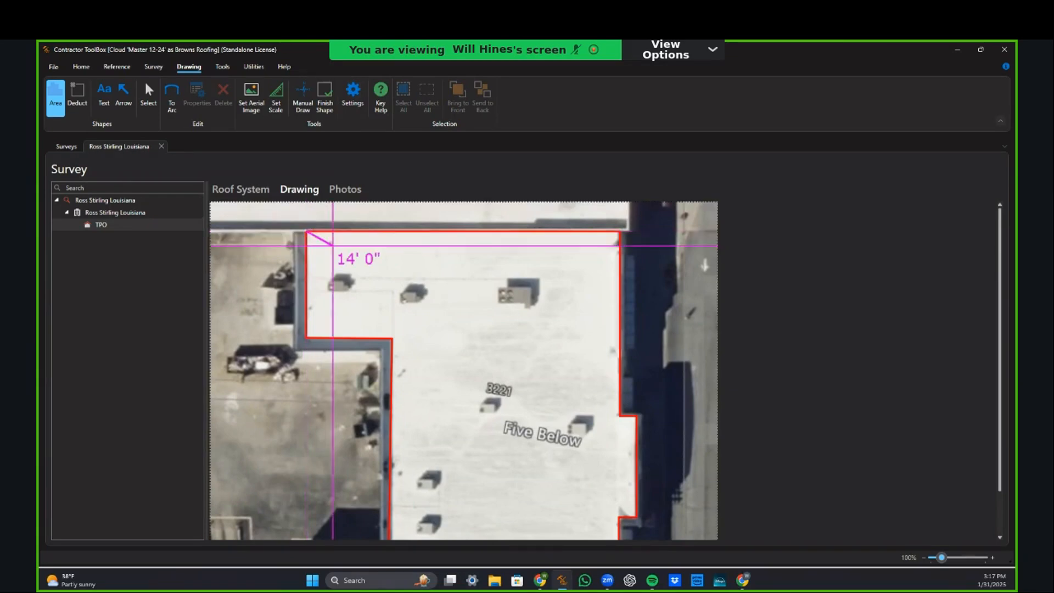
Step: Finish the roof outline as an area shape and marquee-select it
right_click(332, 245)
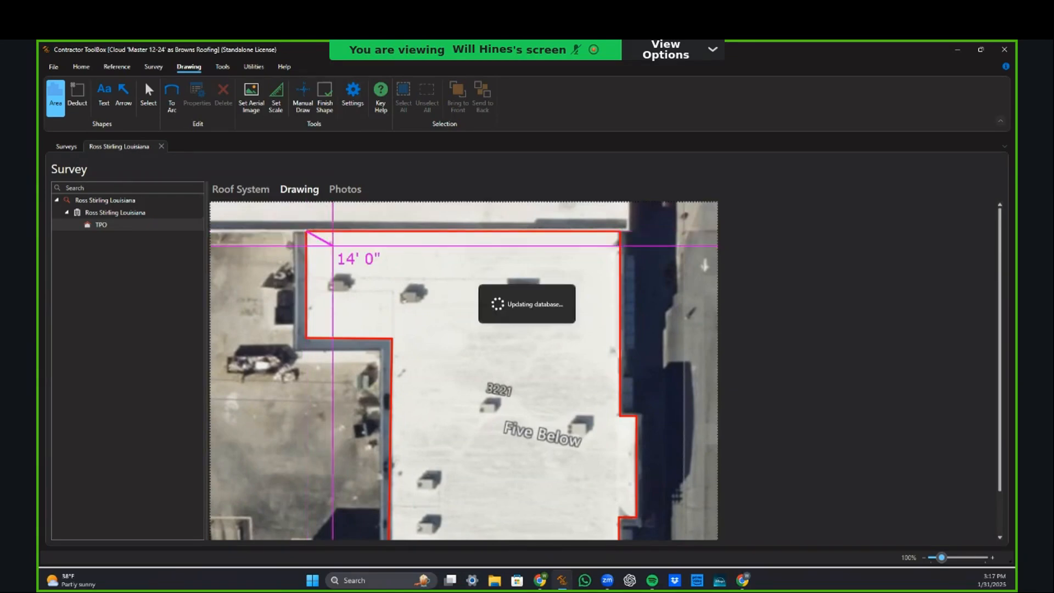
scroll(518, 343, down, 2)
scroll(521, 345, up, 2)
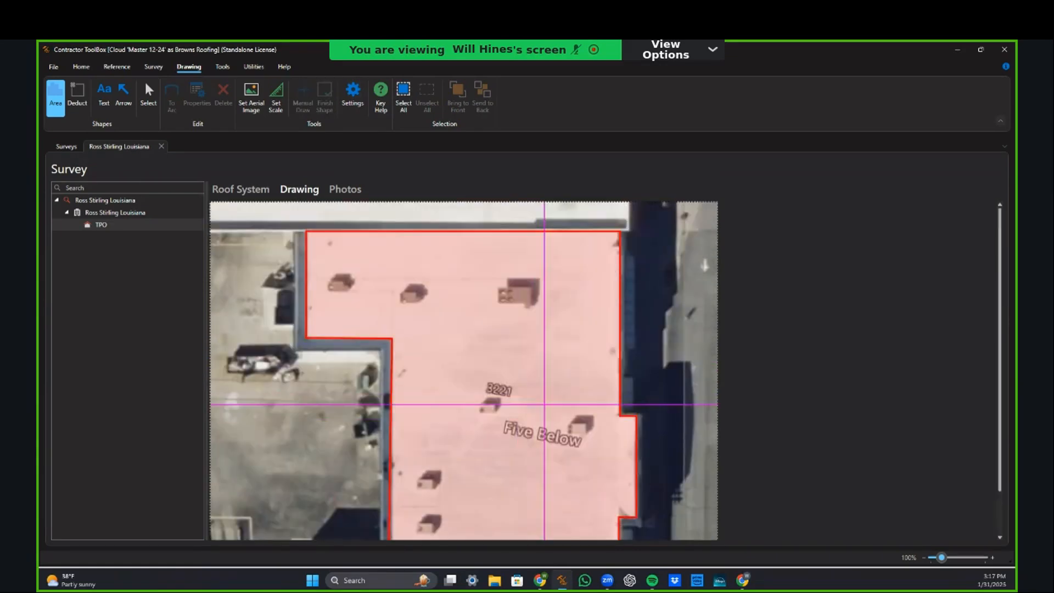
scroll(384, 316, down, 2)
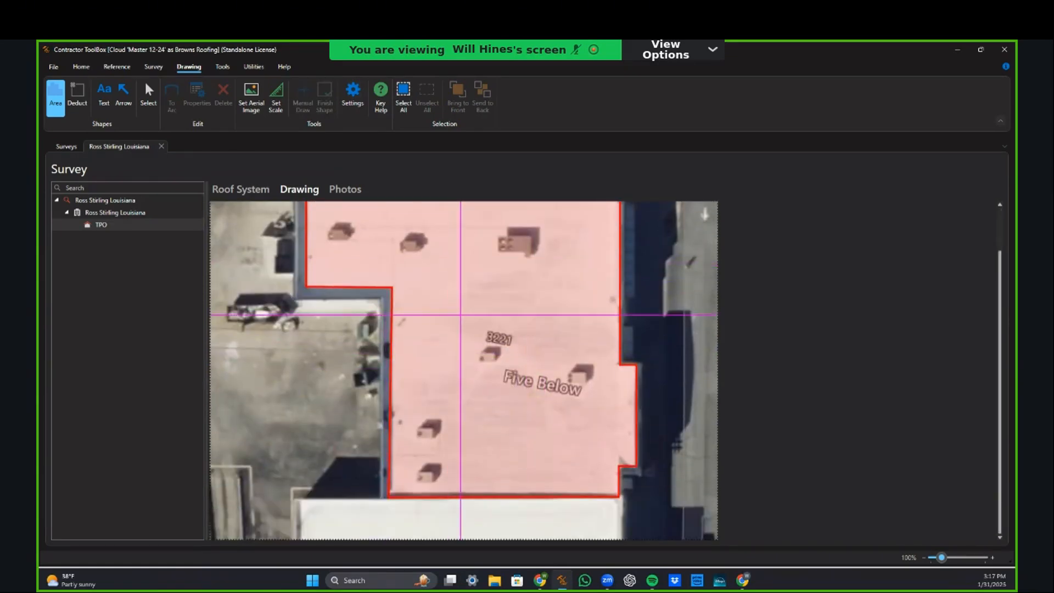
scroll(461, 304, up, 2)
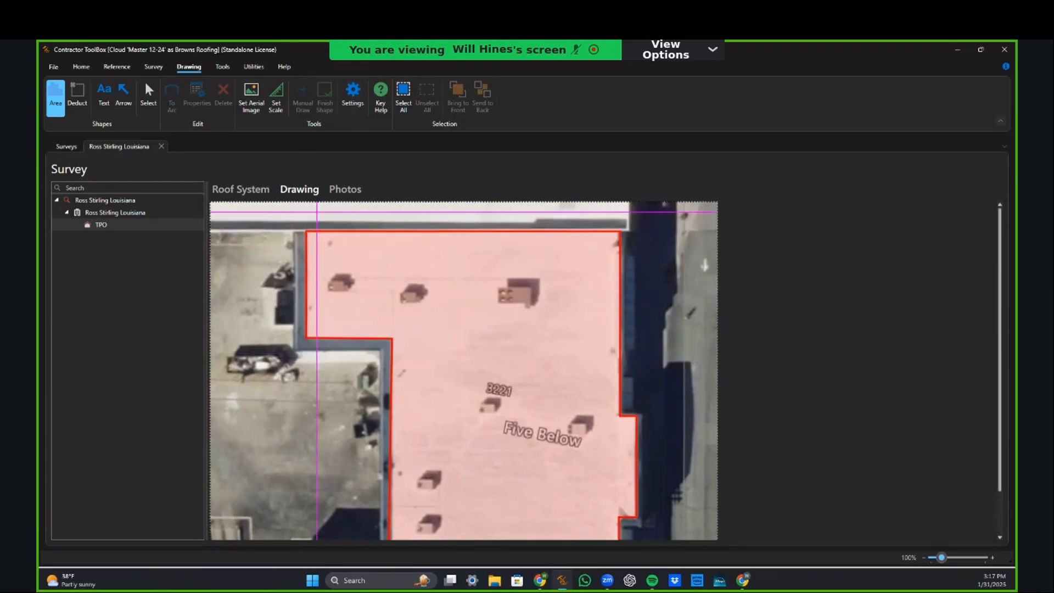
click(148, 99)
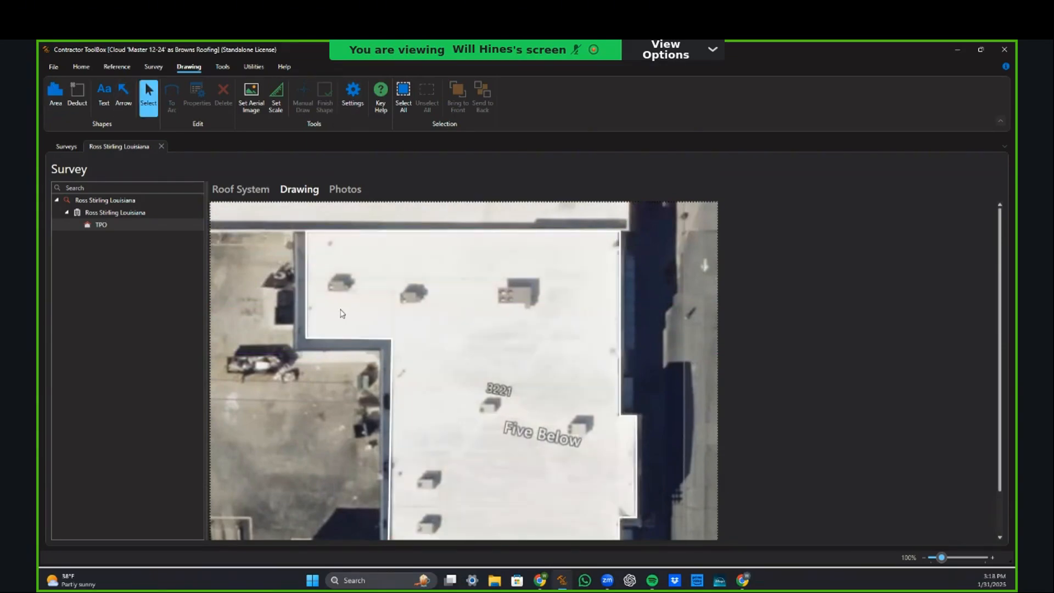
drag(272, 224, 599, 440)
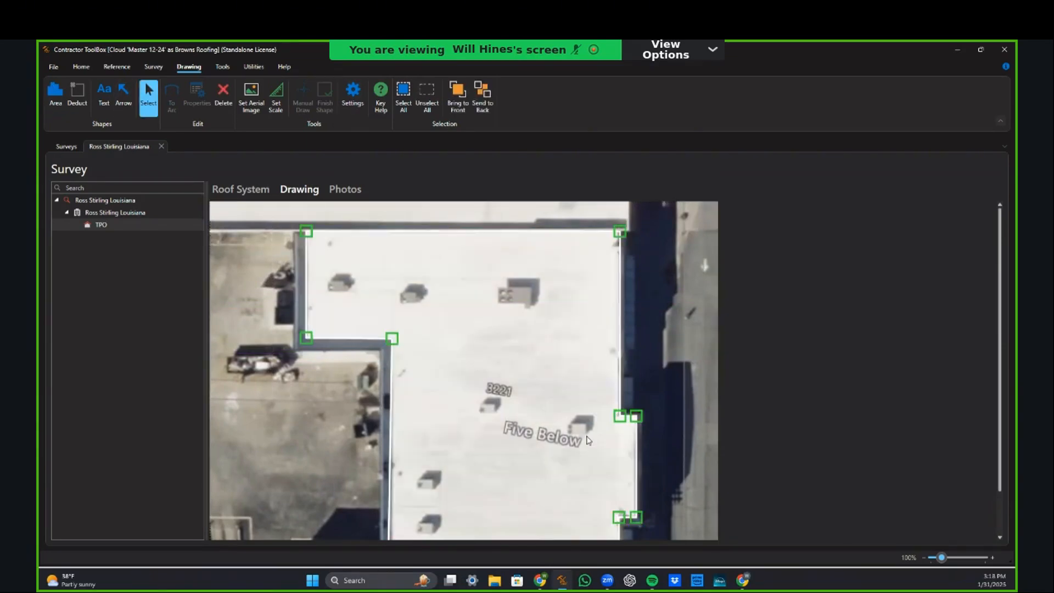
mouse_move(587, 439)
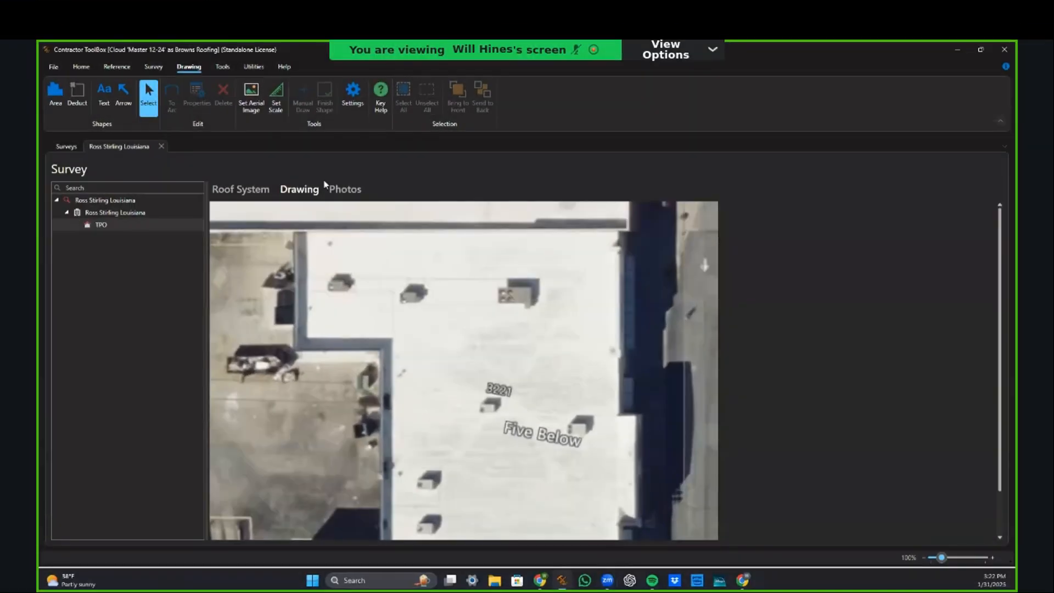
Step: Select the TPO roof system in the survey tree and return to its drawing
click(104, 225)
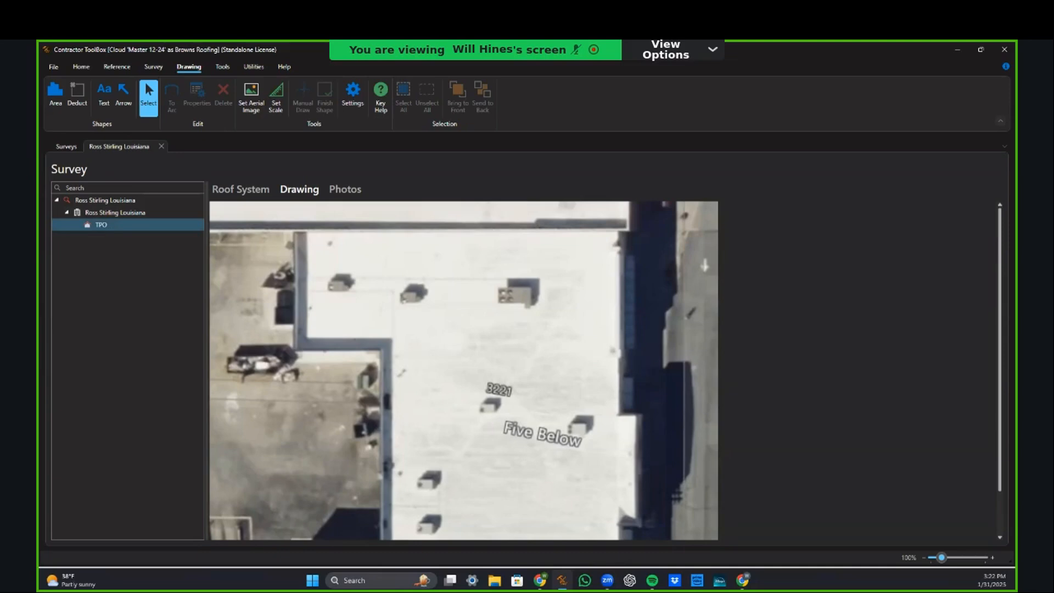
click(426, 318)
scroll(430, 333, down, 1)
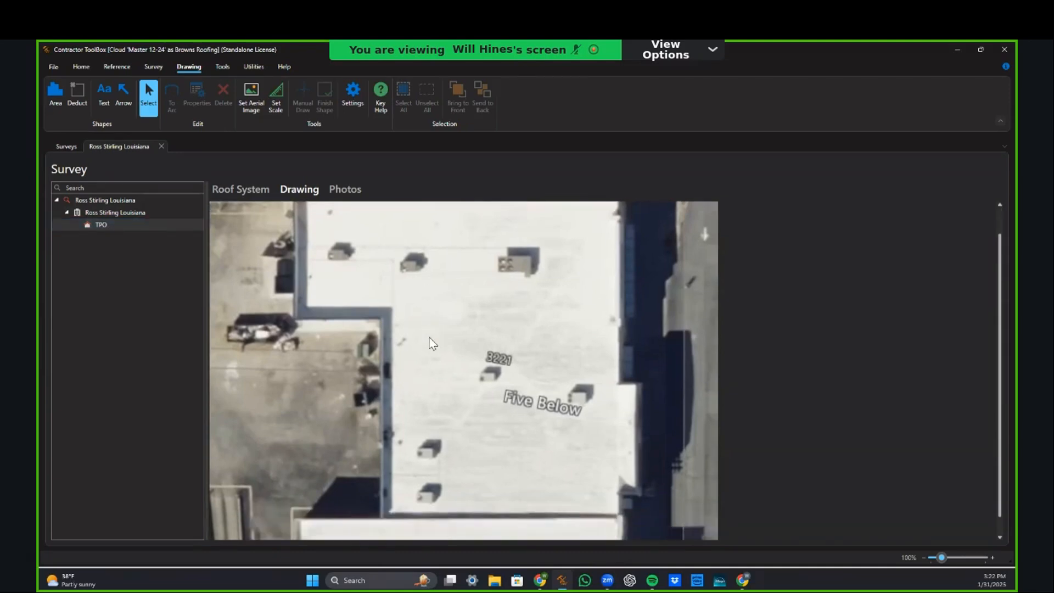
scroll(430, 339, up, 1)
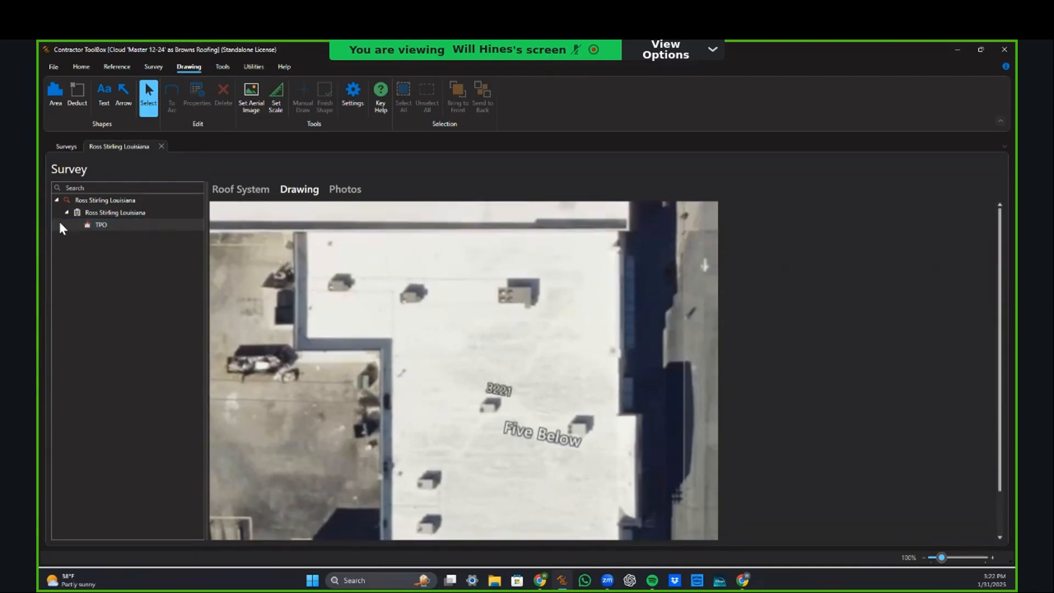
Step: Edit the building's aerial image and choose to load a replacement from a PDF file
click(96, 214)
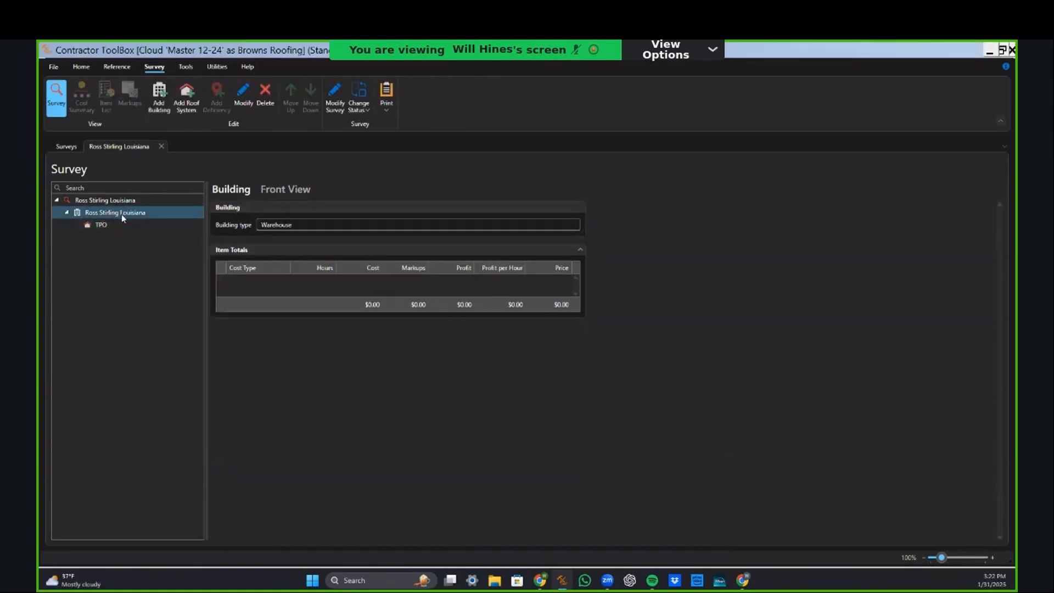
double_click(122, 214)
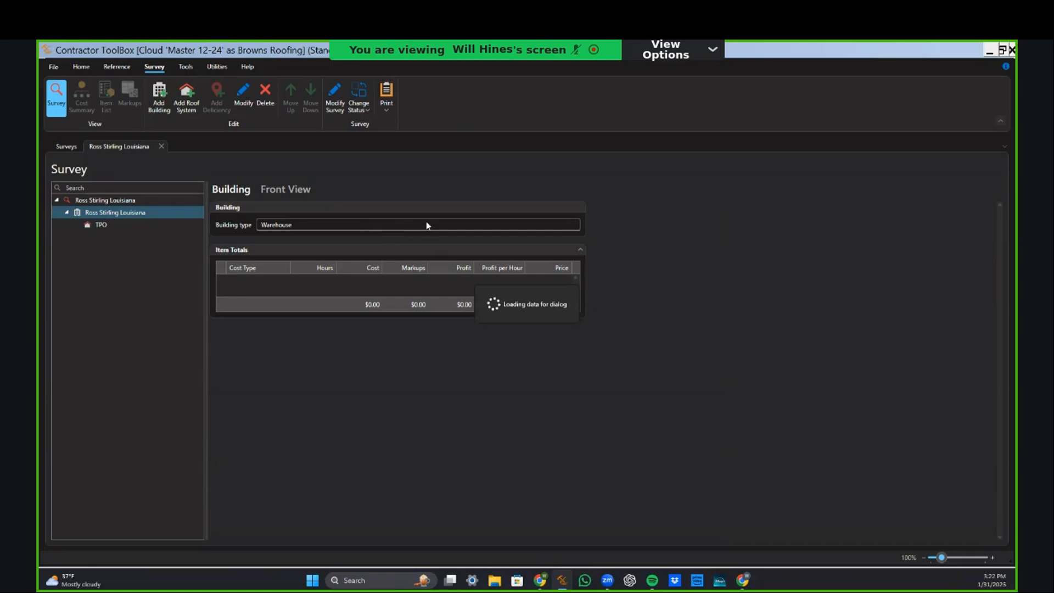
click(460, 173)
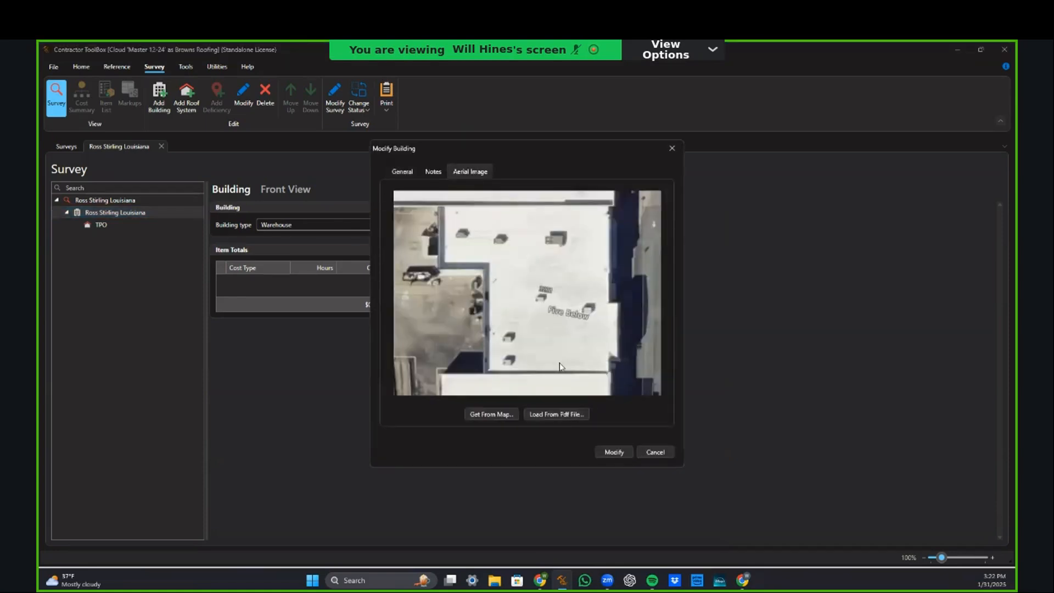
mouse_move(562, 367)
click(558, 415)
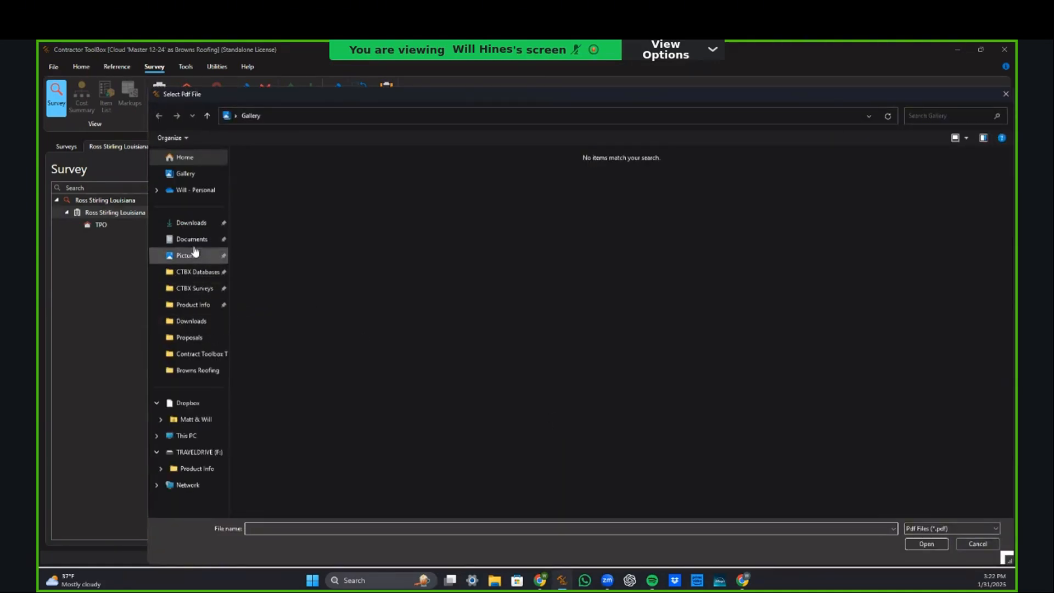
Step: Open the Kaukauna ice plant blueprint PDF from Documents > Blue prints and select page 25
click(213, 245)
double_click(312, 171)
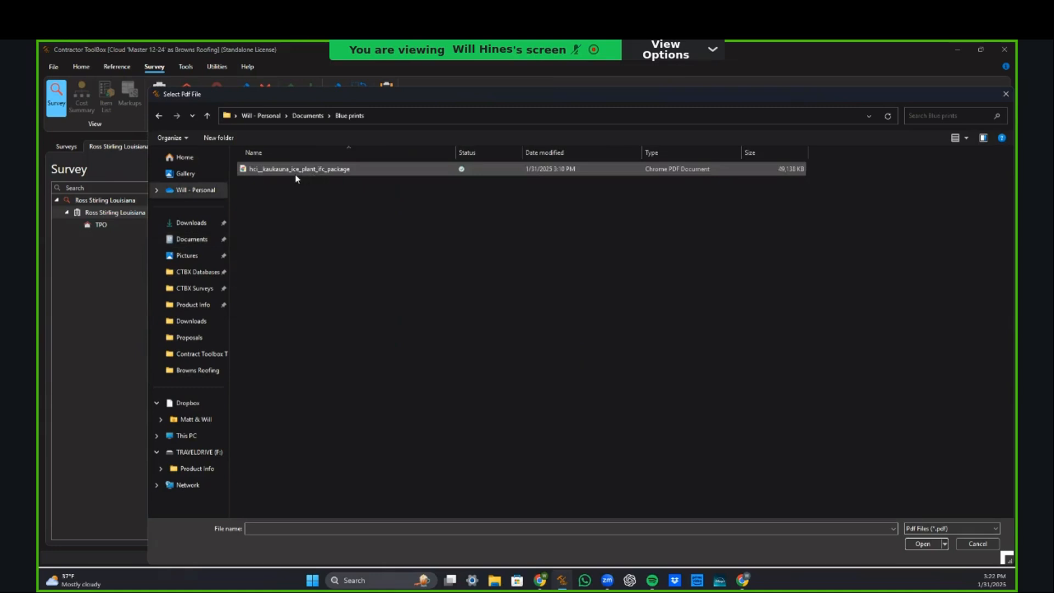
double_click(296, 170)
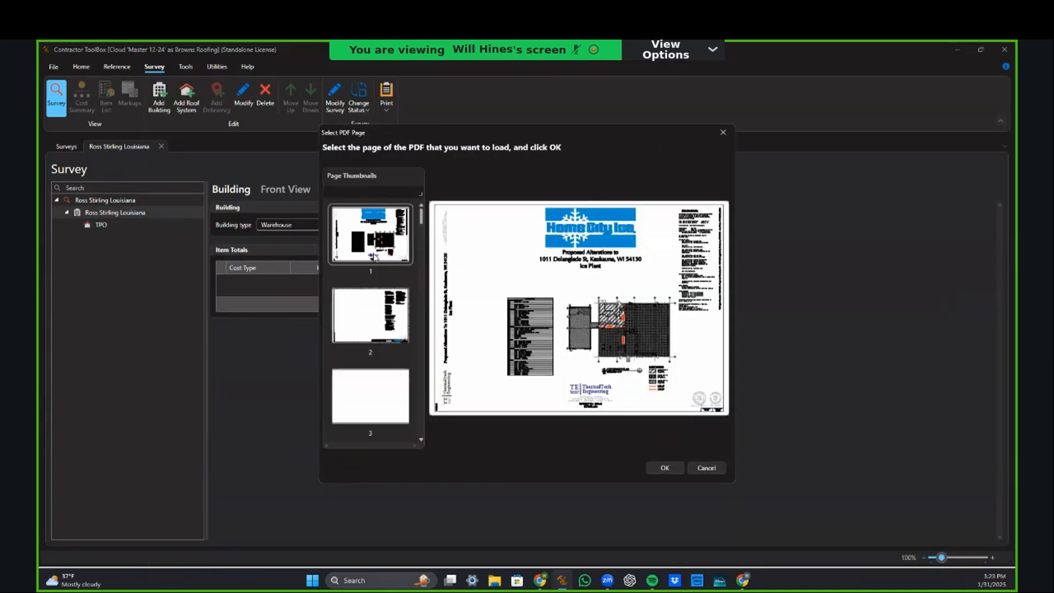
scroll(378, 374, down, 3)
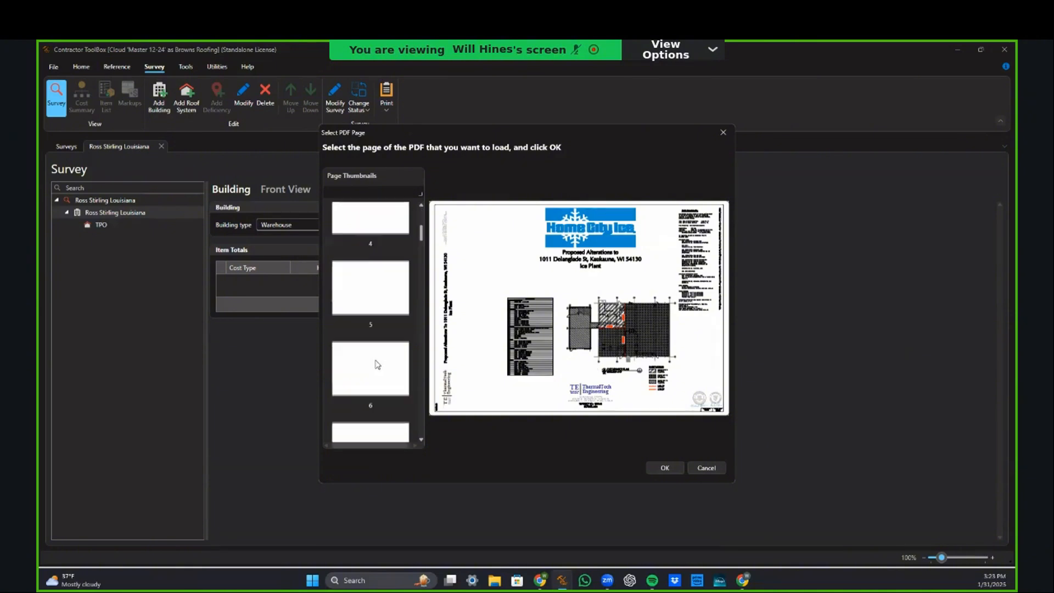
scroll(379, 374, down, 15)
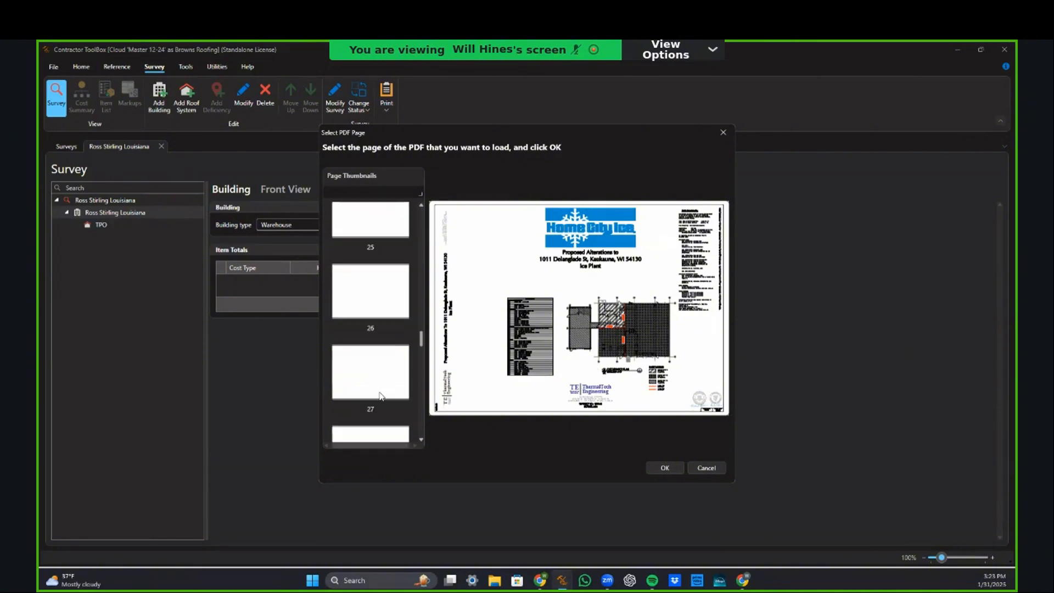
click(368, 231)
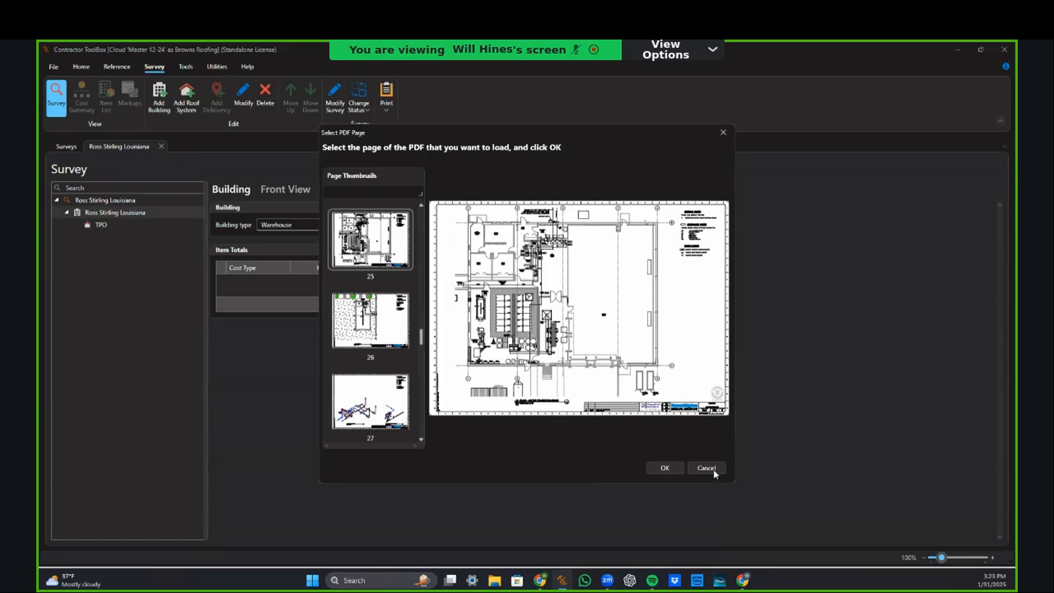
Step: Use page 25 as the building's aerial image with default brightness/contrast, and save the building
click(664, 468)
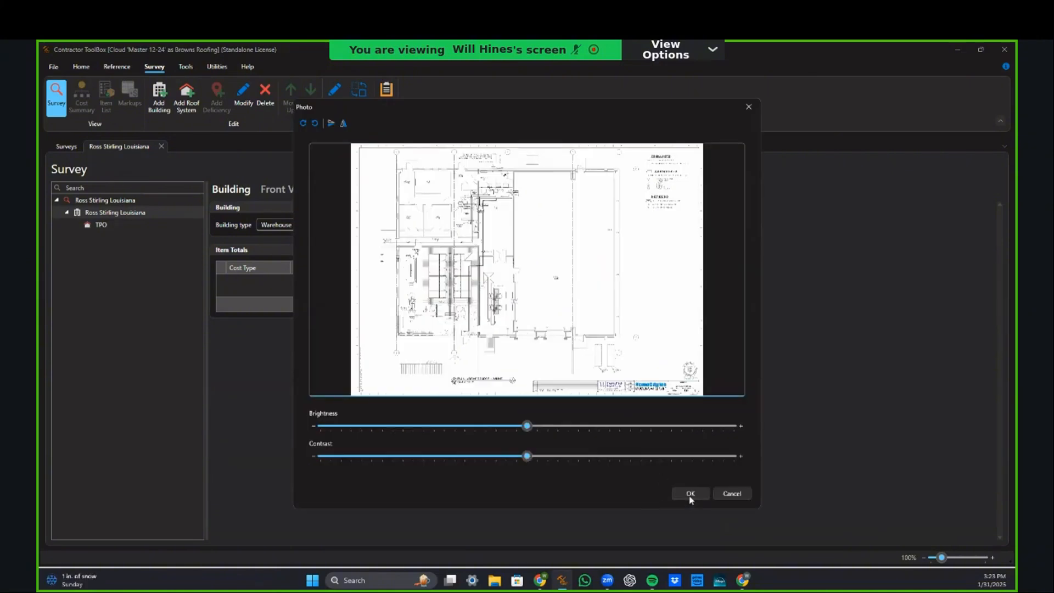
click(690, 494)
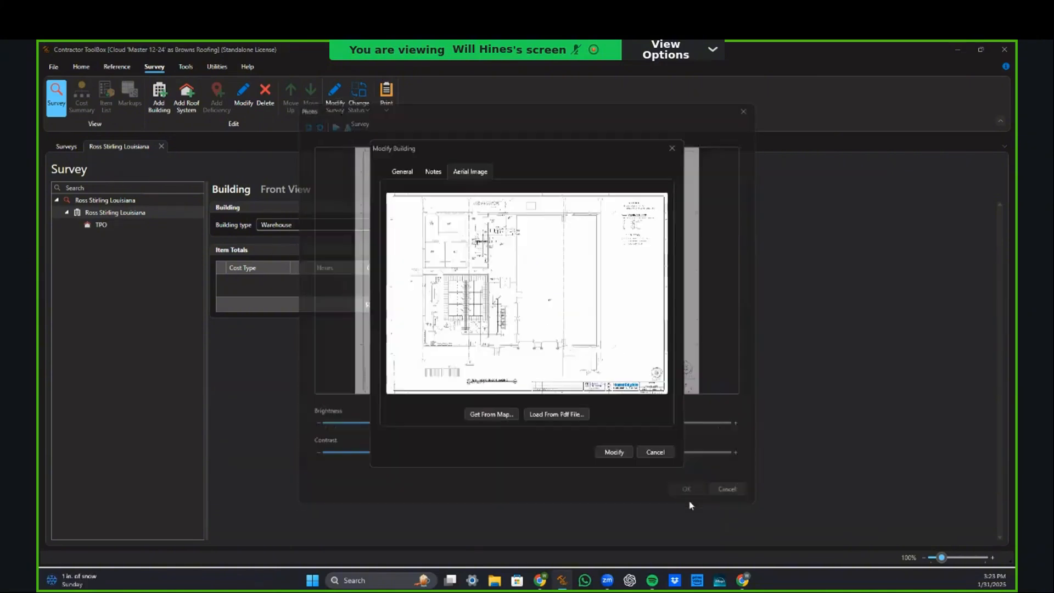
click(602, 455)
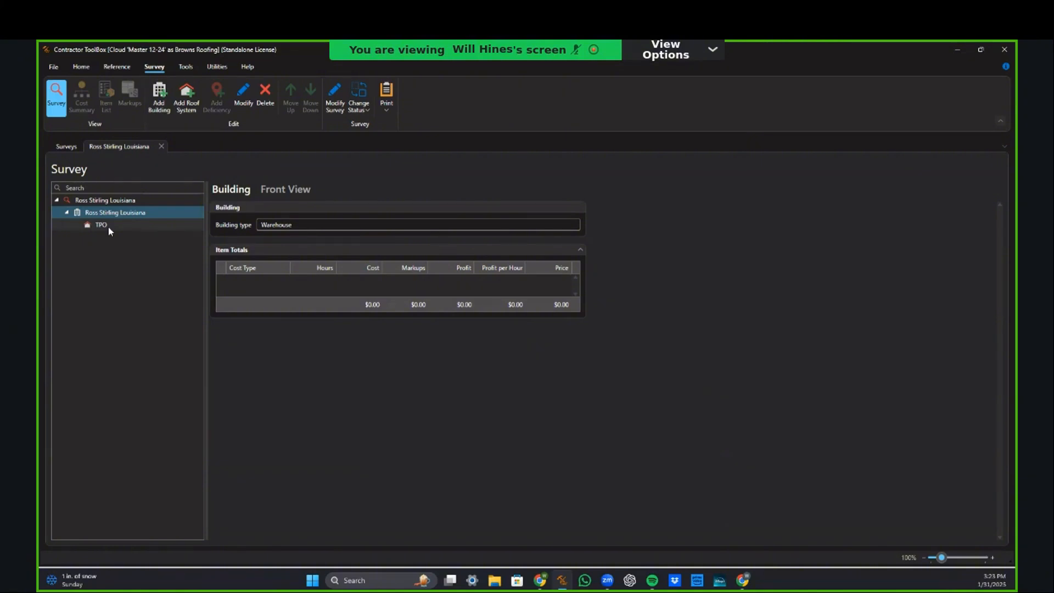
Step: Open the TPO roof system's drawing and look around its floor plan background
click(108, 226)
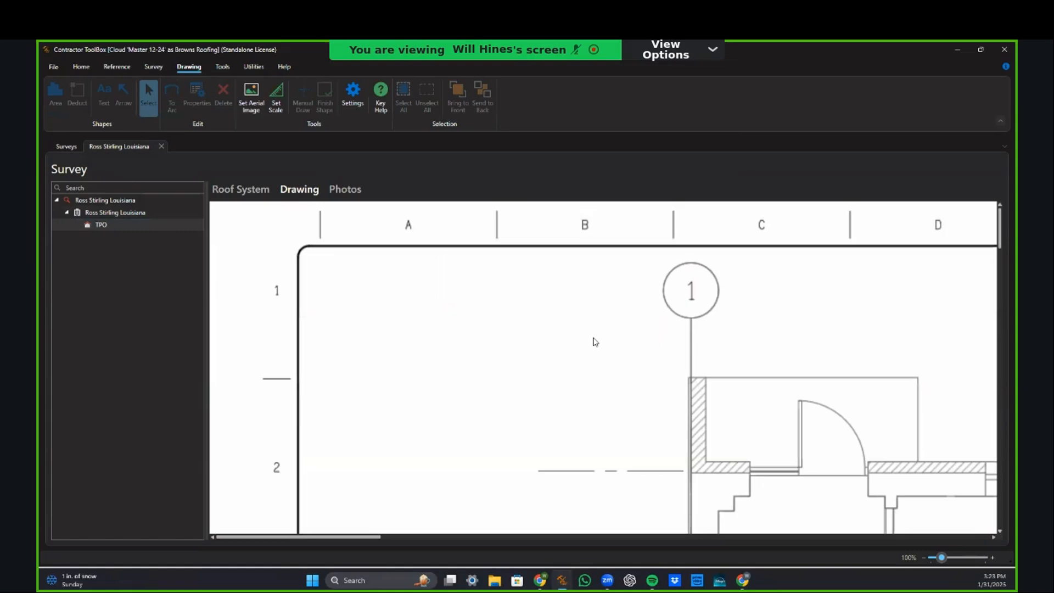
scroll(620, 346, down, 3)
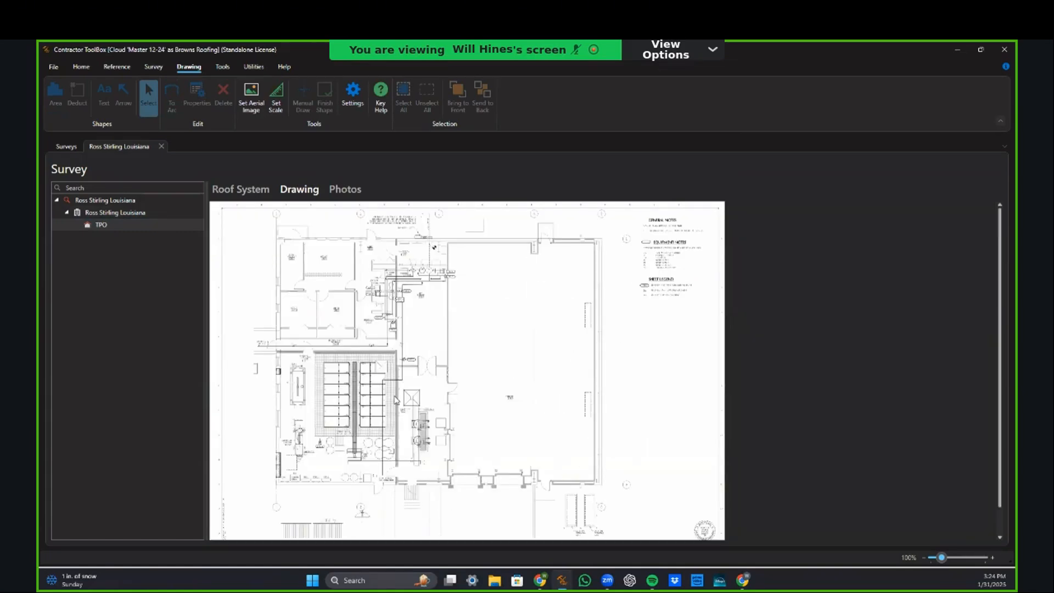
scroll(395, 400, up, 5)
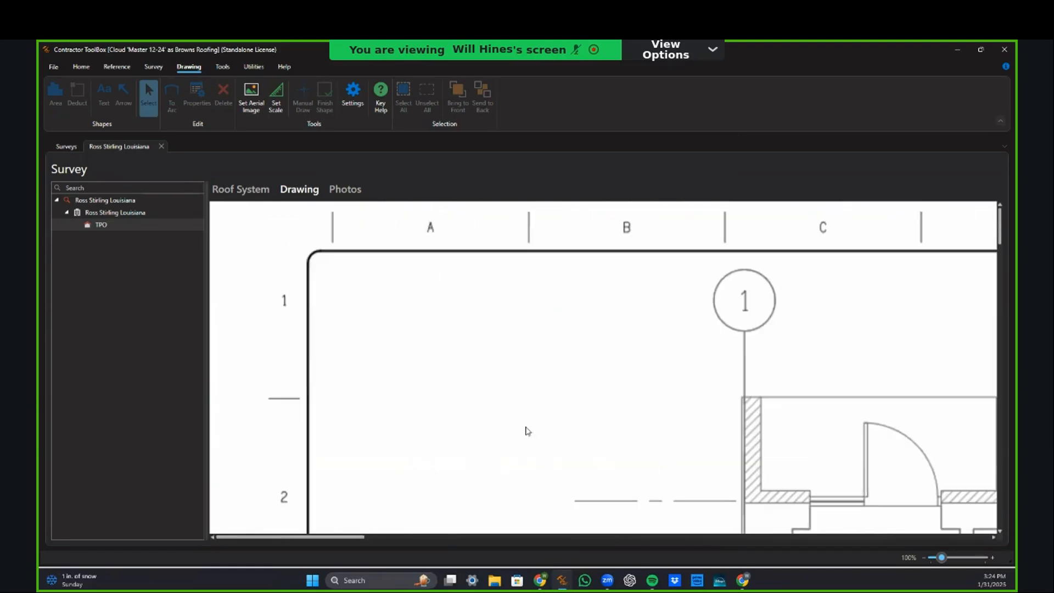
scroll(554, 422, down, 6)
scroll(560, 421, right, 9)
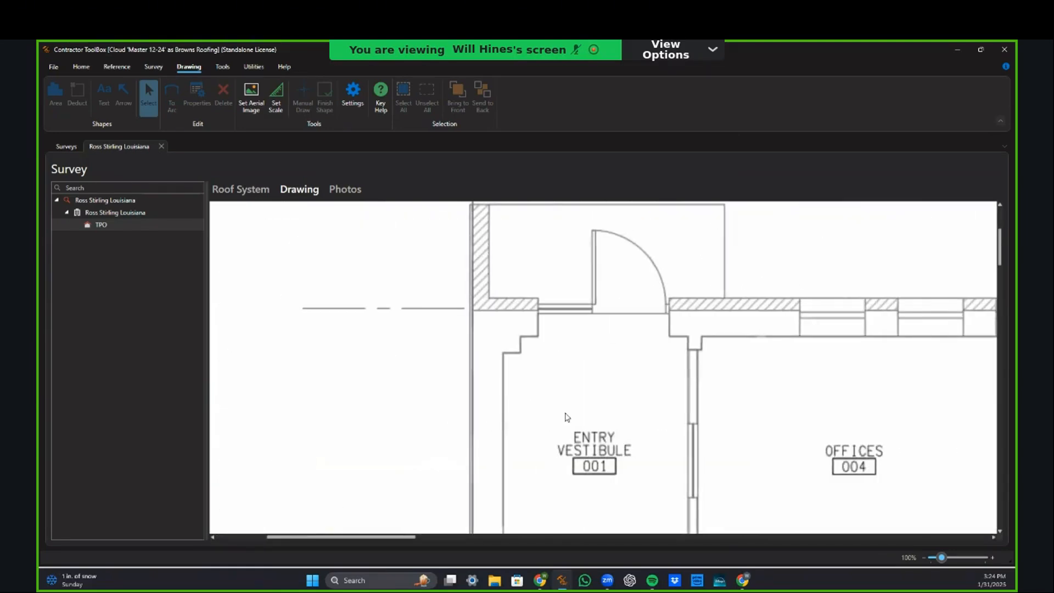
scroll(566, 417, up, 3)
scroll(472, 354, up, 1)
scroll(696, 444, down, 6)
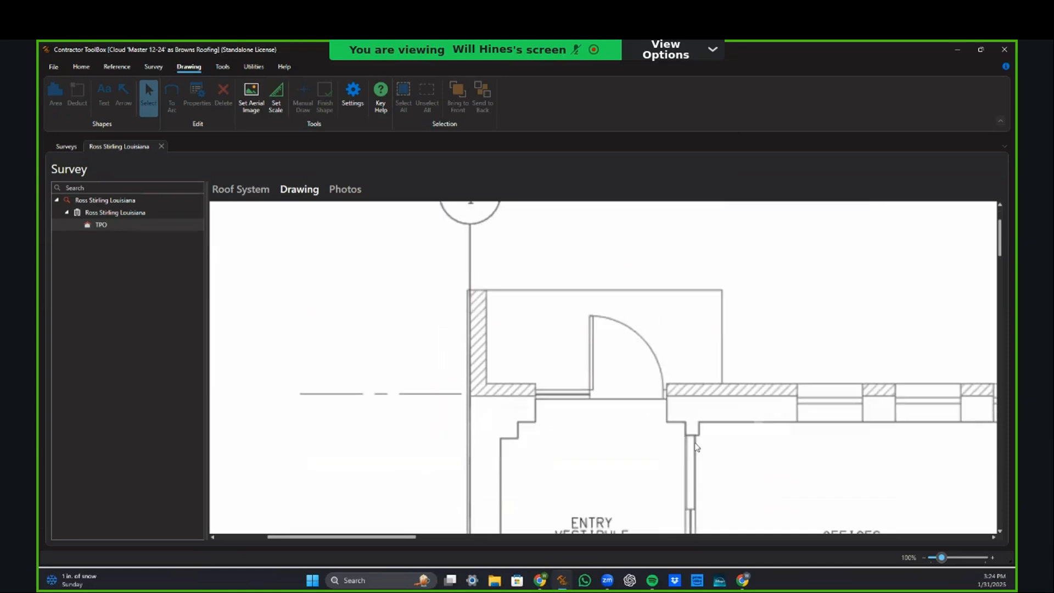
scroll(696, 442, down, 3)
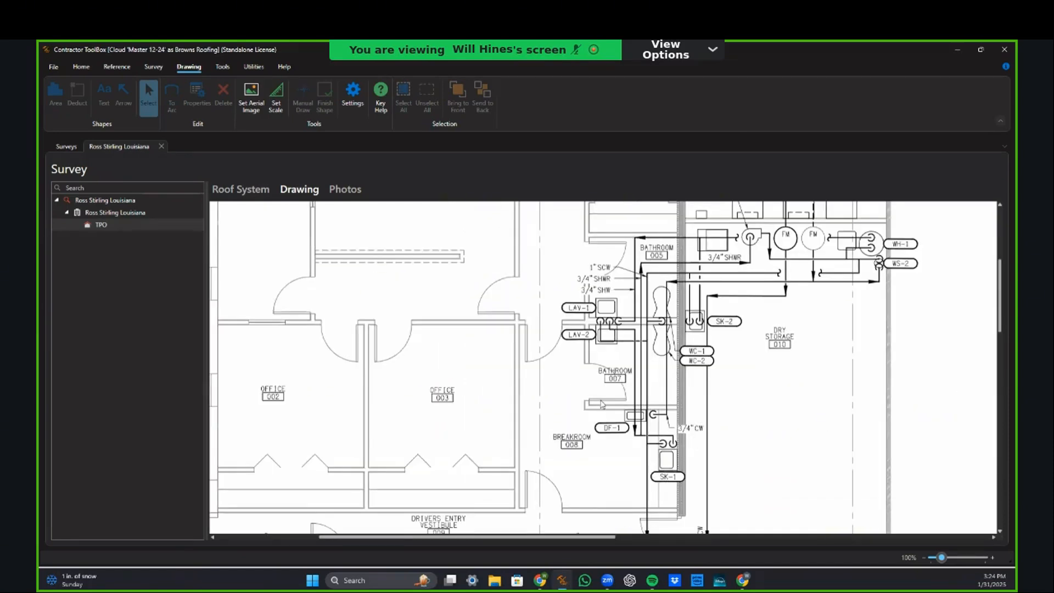
scroll(723, 330, down, 3)
scroll(708, 380, down, 5)
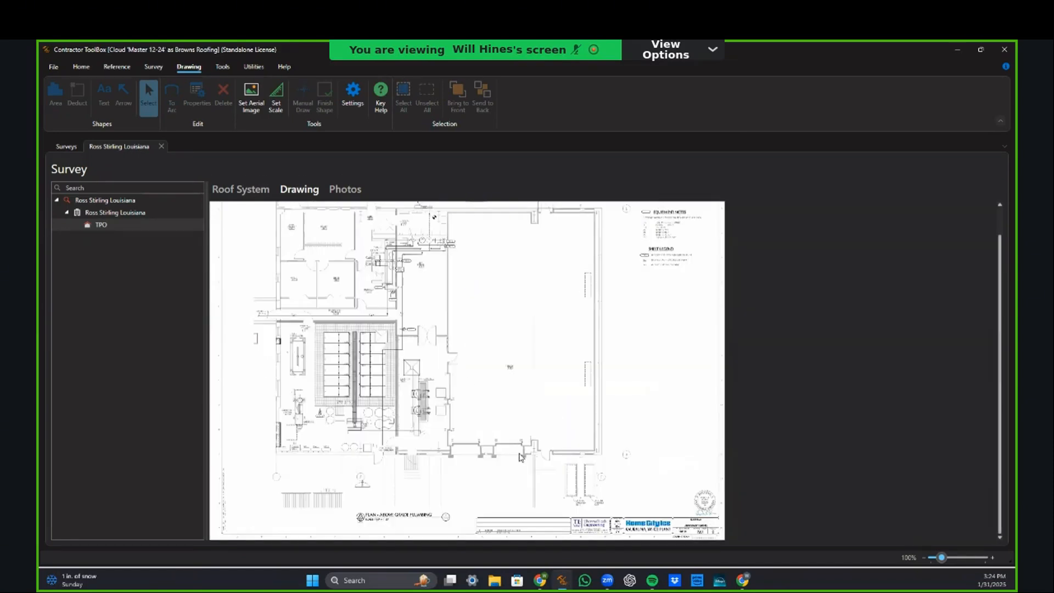
scroll(520, 457, up, 5)
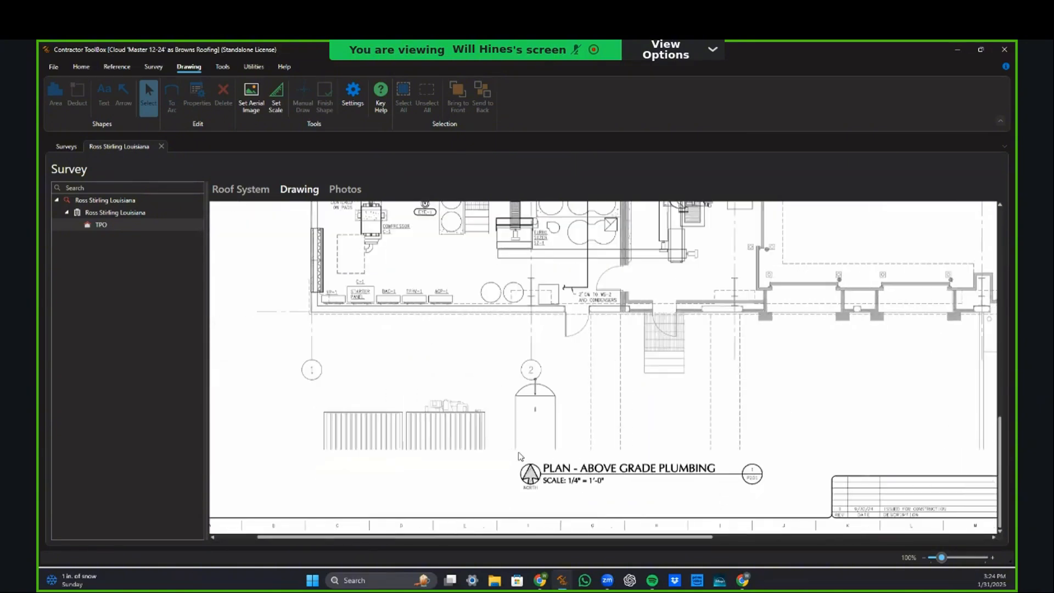
scroll(520, 457, left, 1)
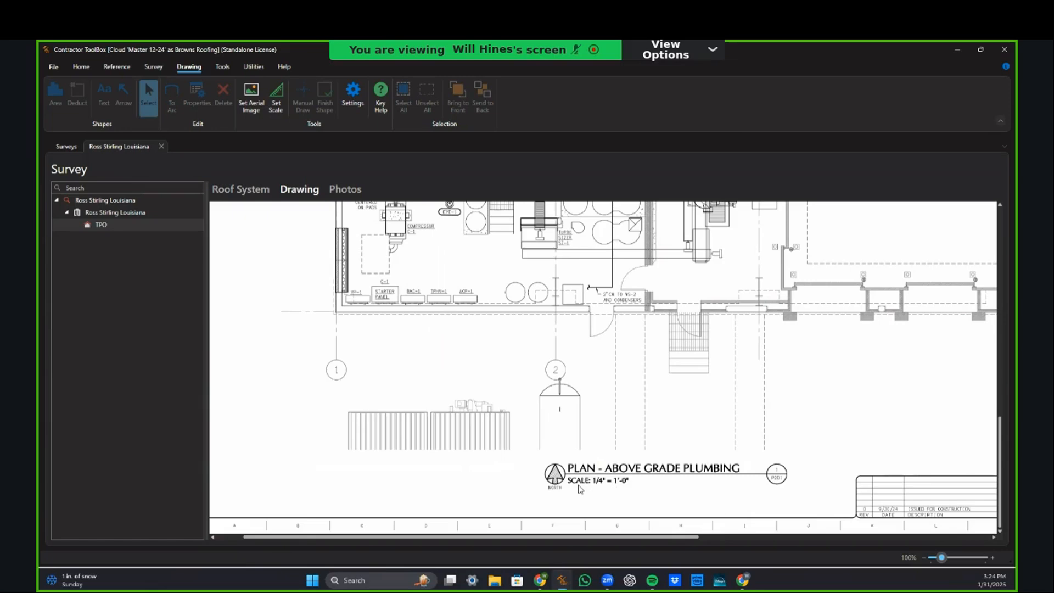
scroll(641, 489, up, 3)
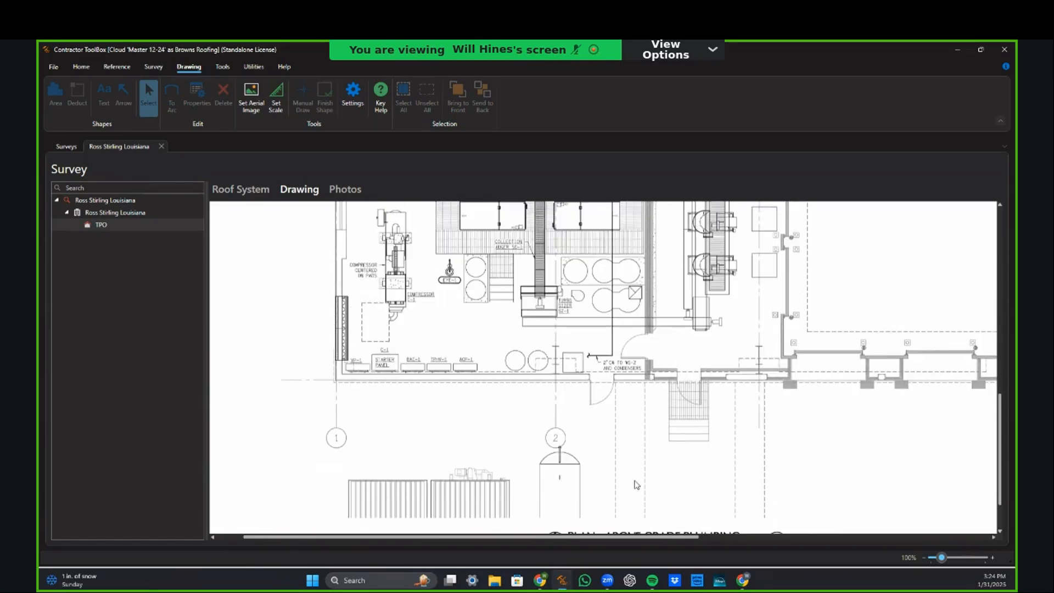
scroll(656, 483, right, 10)
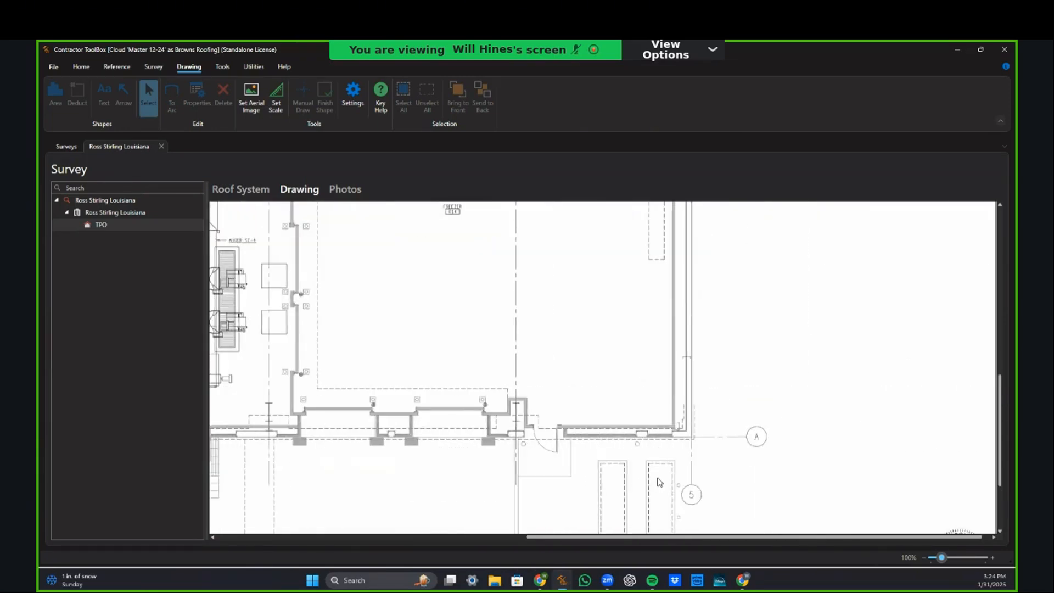
scroll(656, 483, up, 10)
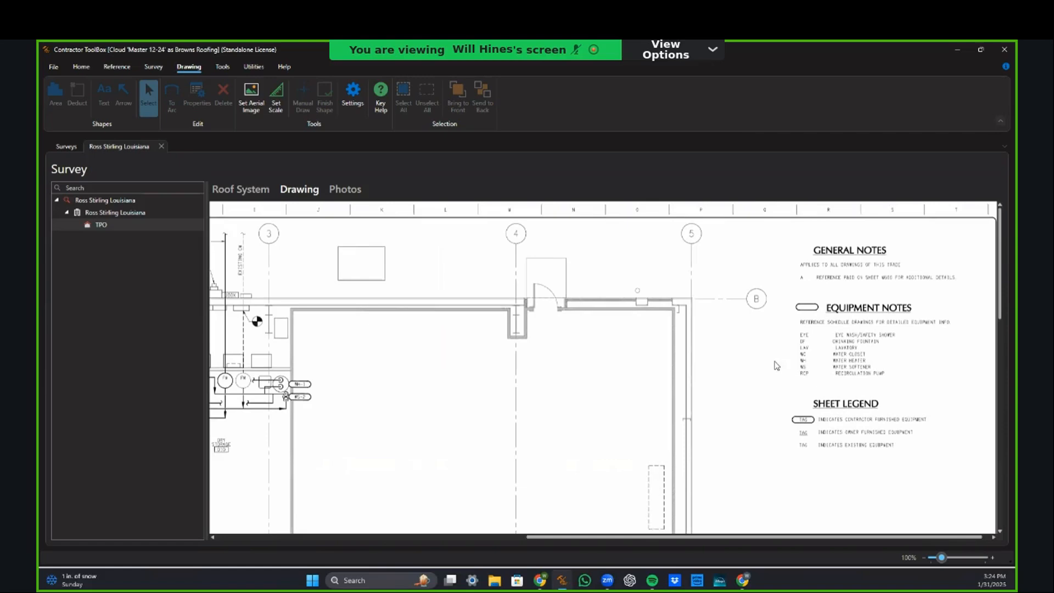
Step: Try Set Scale on the TPO drawing, restarting the scale pick once
click(277, 105)
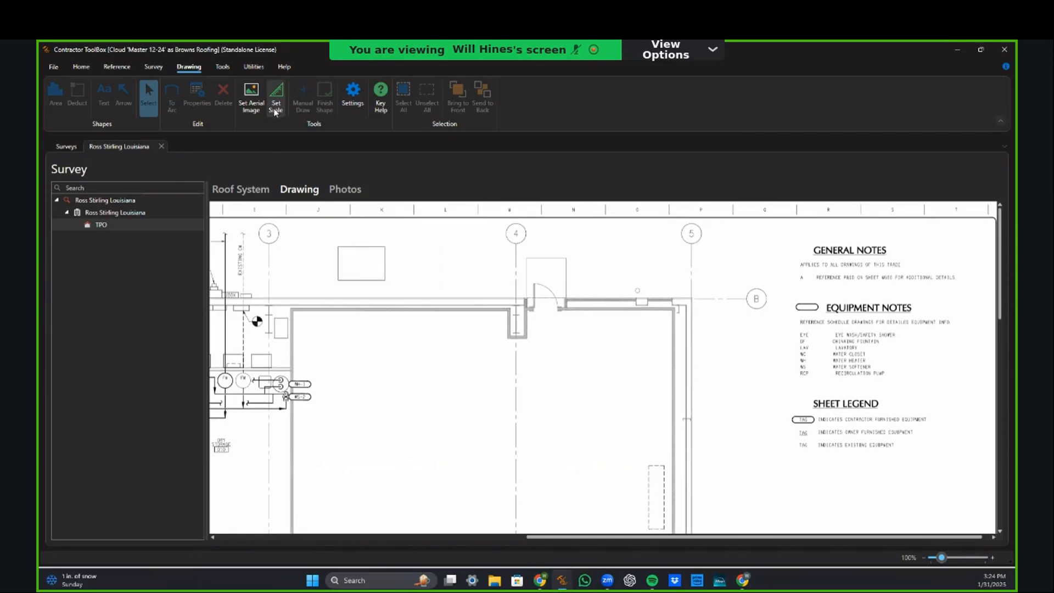
scroll(703, 298, down, 3)
scroll(704, 298, up, 1)
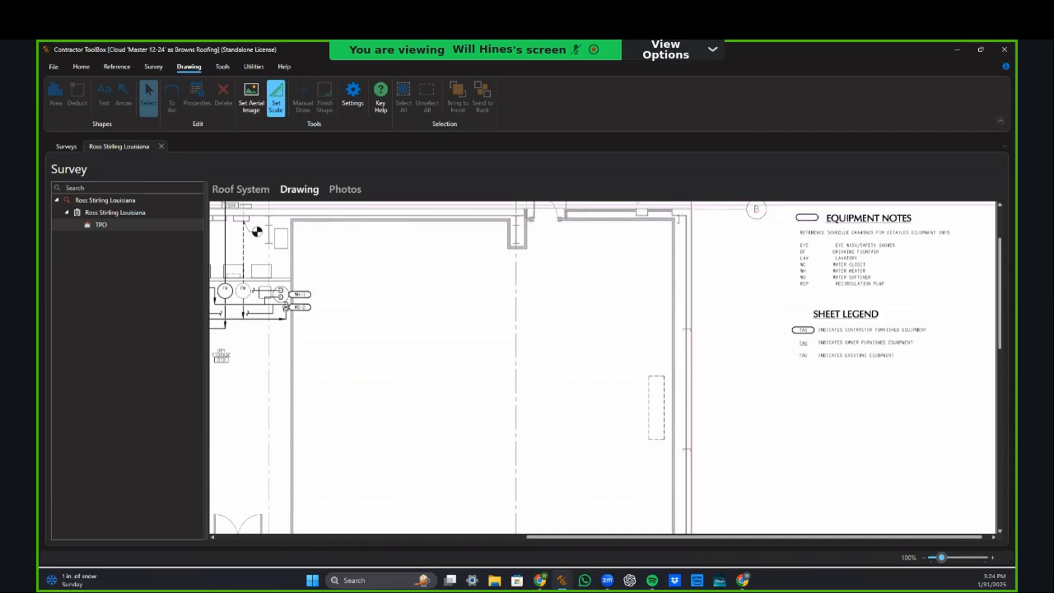
scroll(704, 298, down, 6)
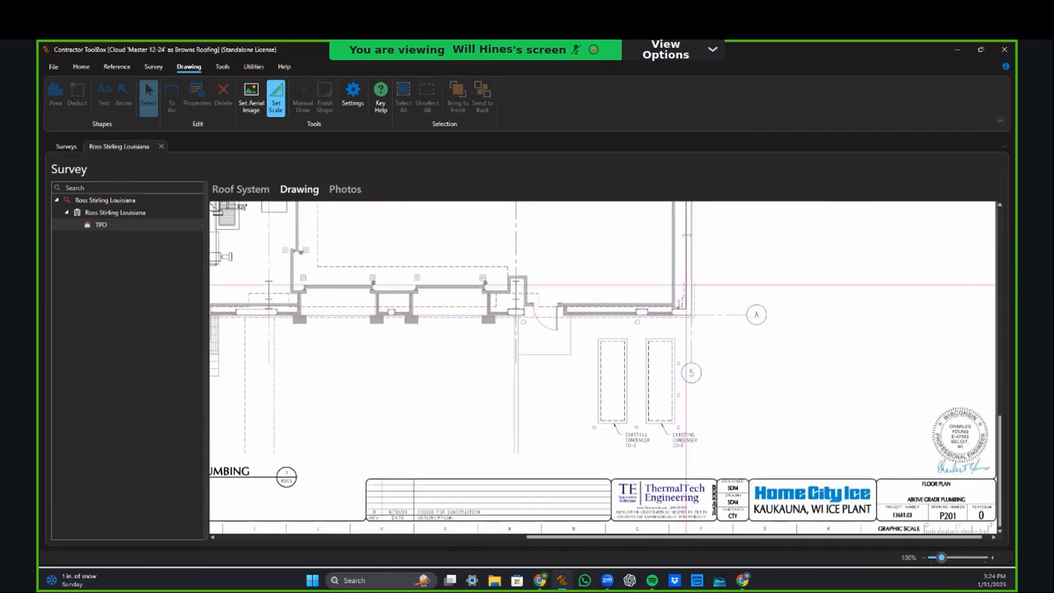
scroll(697, 361, up, 6)
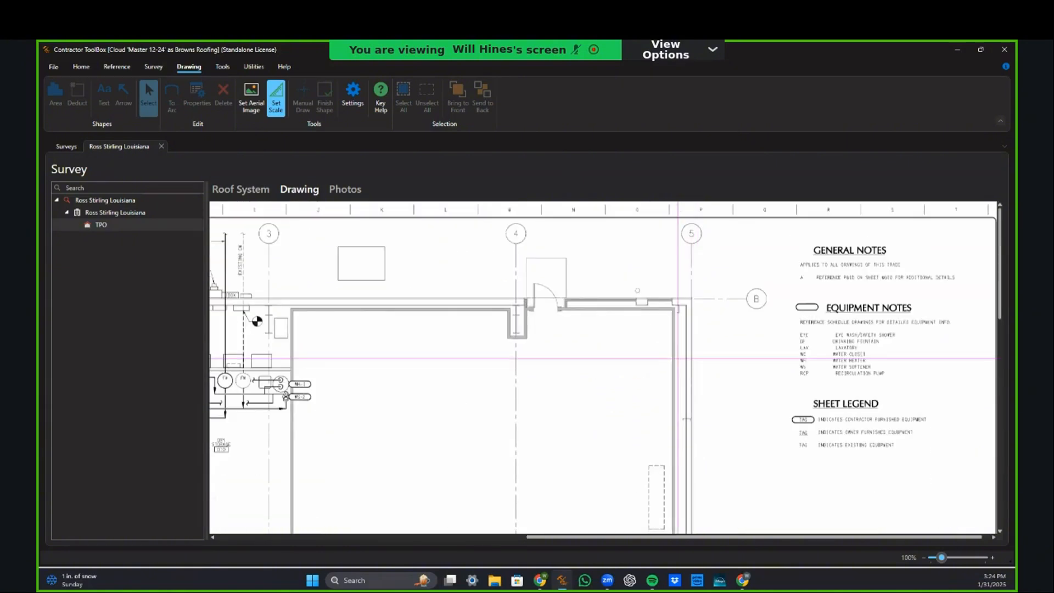
click(276, 108)
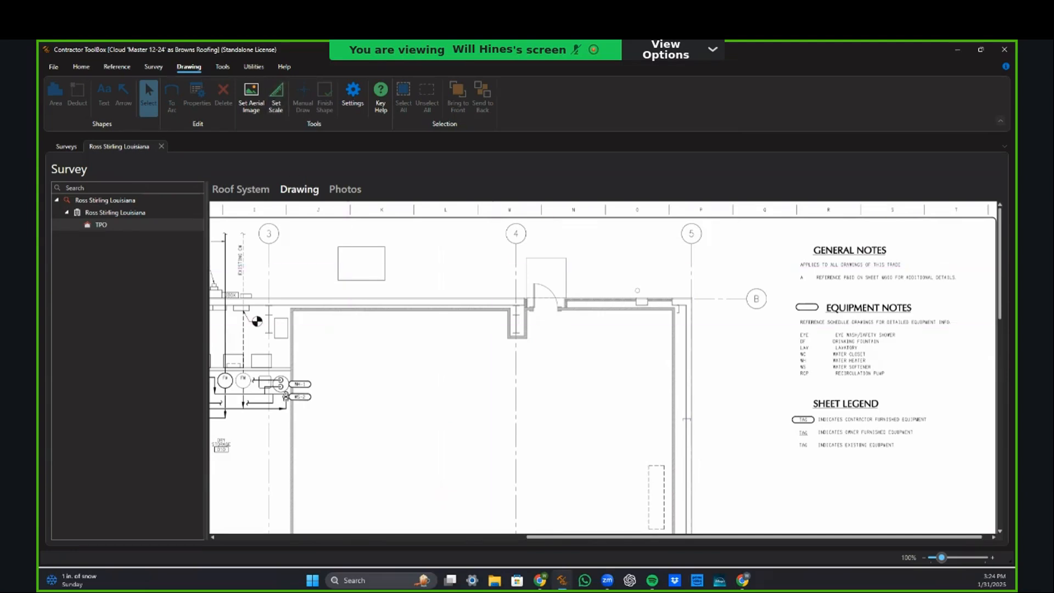
scroll(297, 378, down, 10)
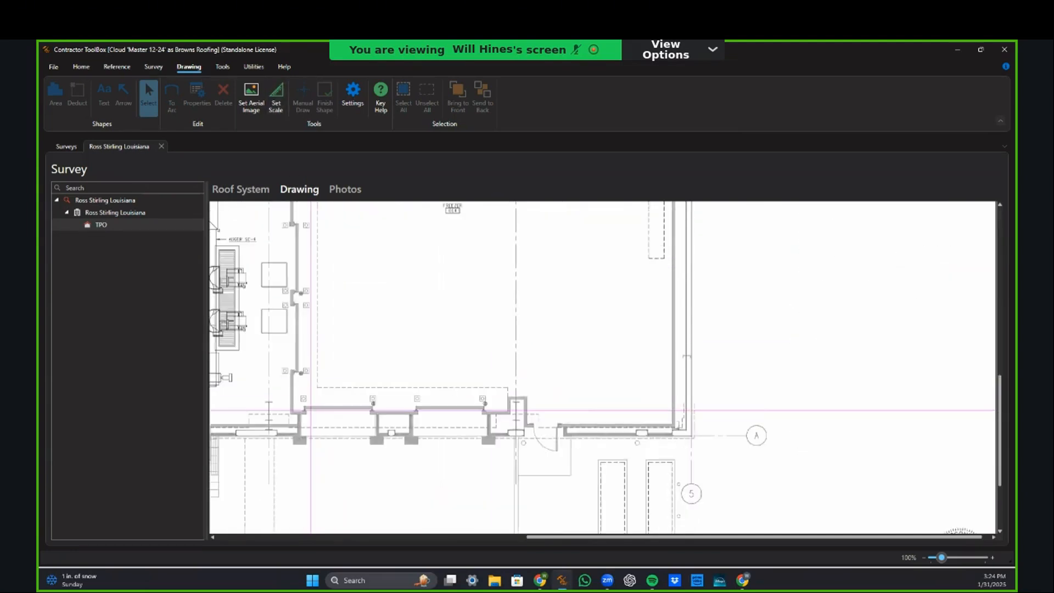
scroll(620, 370, up, 8)
scroll(583, 363, down, 5)
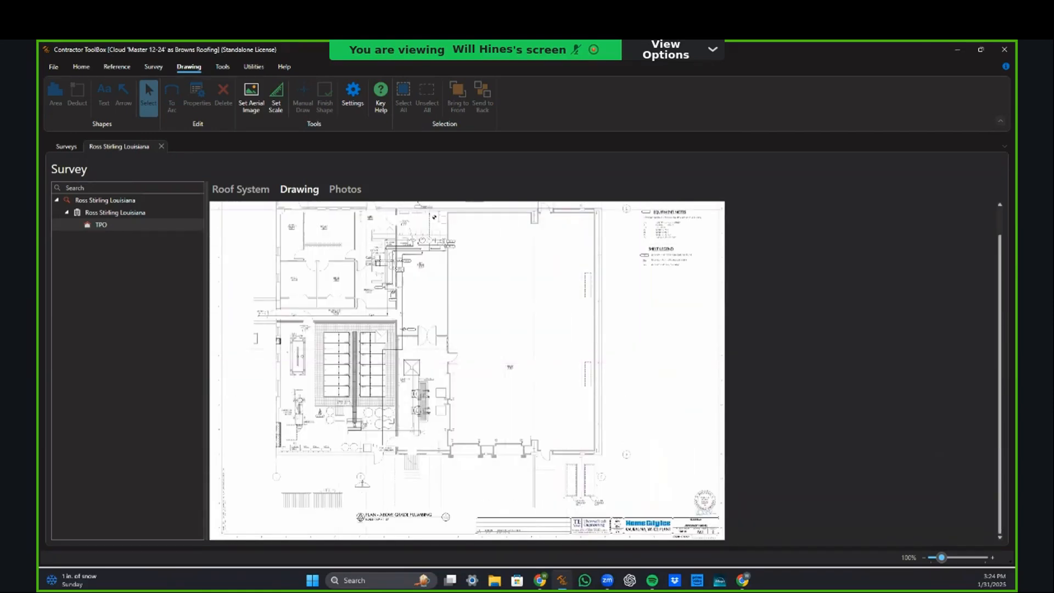
Step: Reopen the building's Modify Building dialog on its Aerial Image page showing the floor plan
click(90, 214)
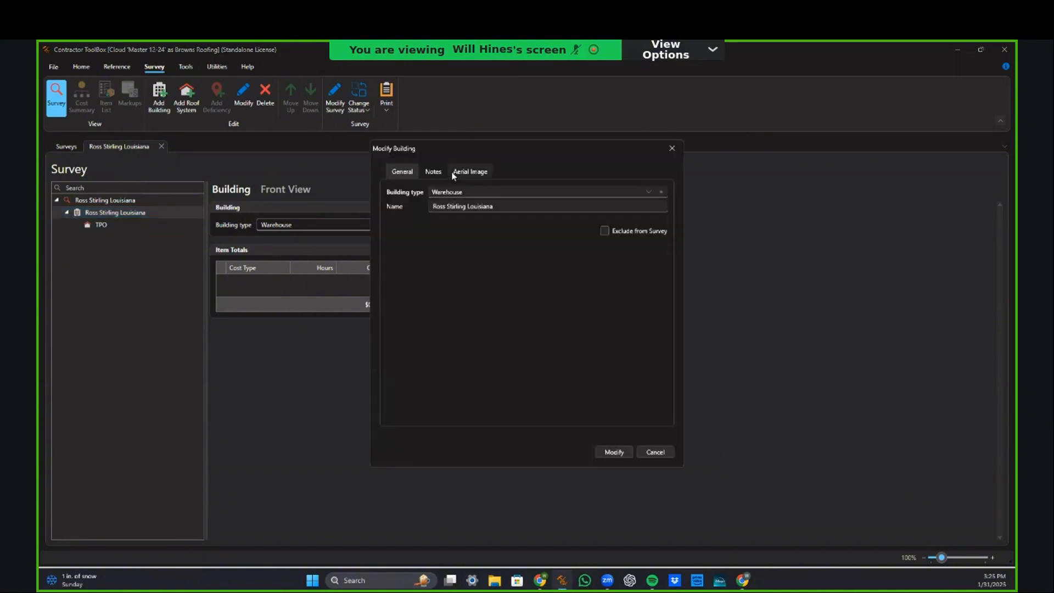
click(454, 174)
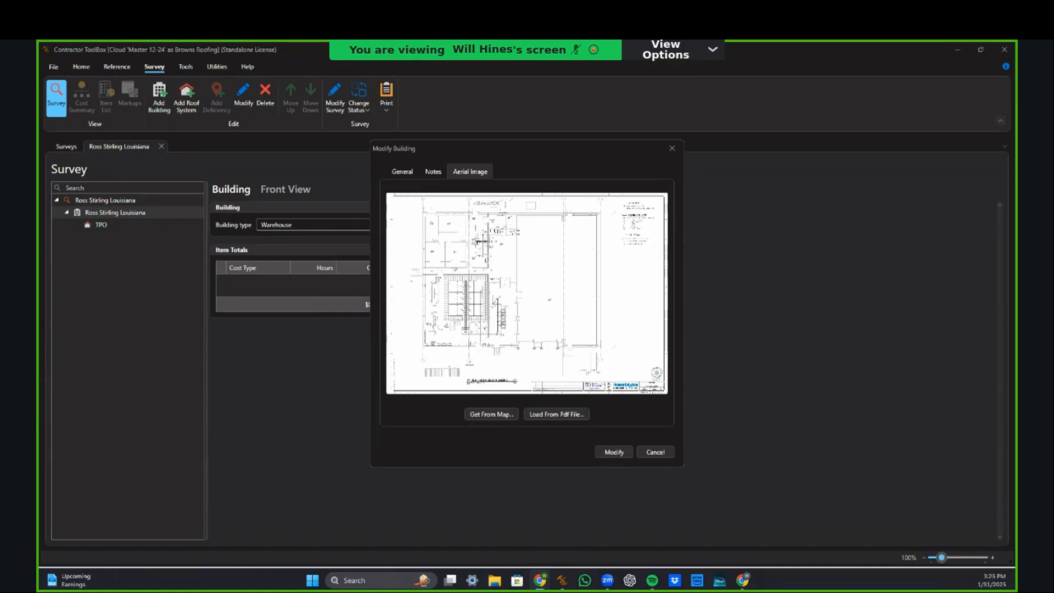
Step: Center Google Earth's aerial view on the warehouse roof
key(alt+Tab)
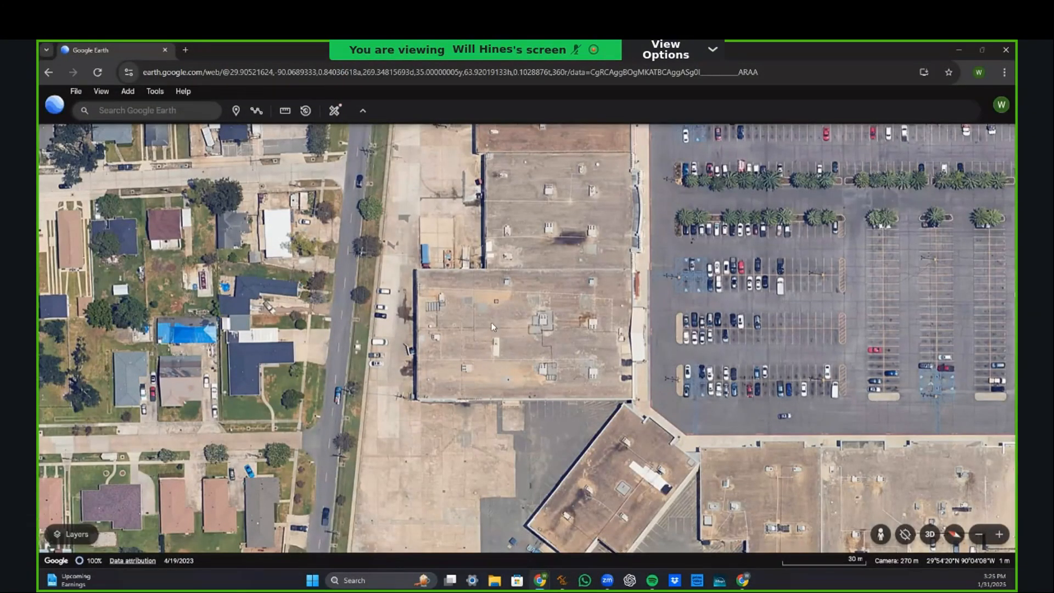
scroll(522, 361, up, 5)
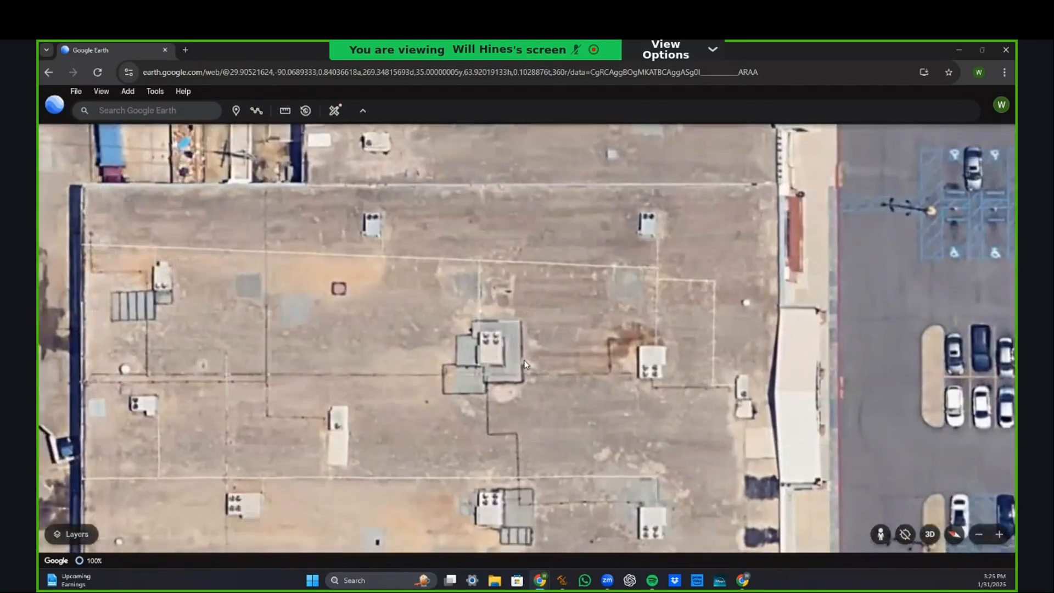
scroll(525, 363, down, 3)
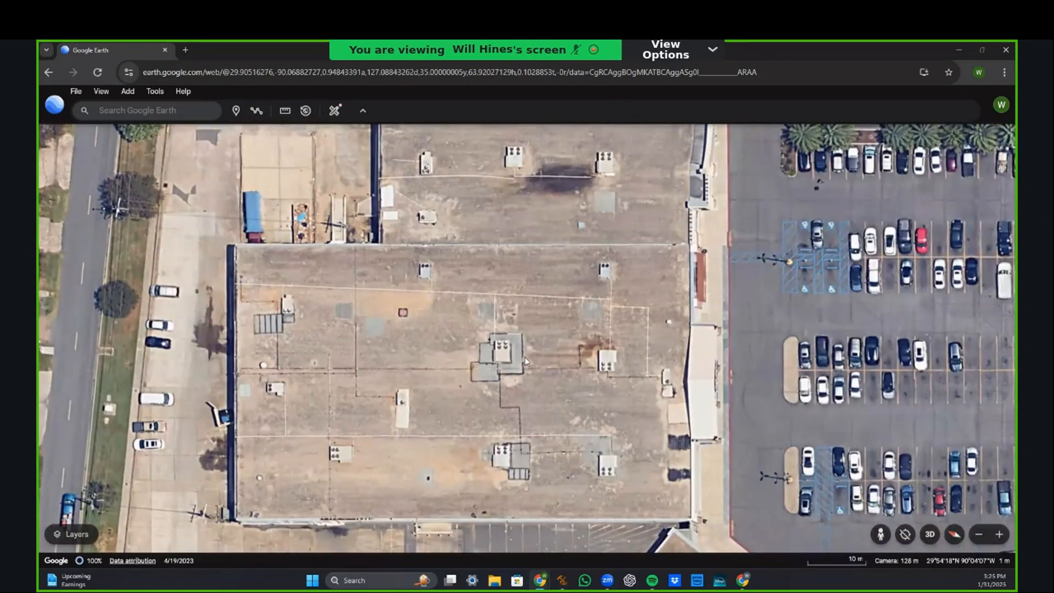
drag(525, 360, 513, 317)
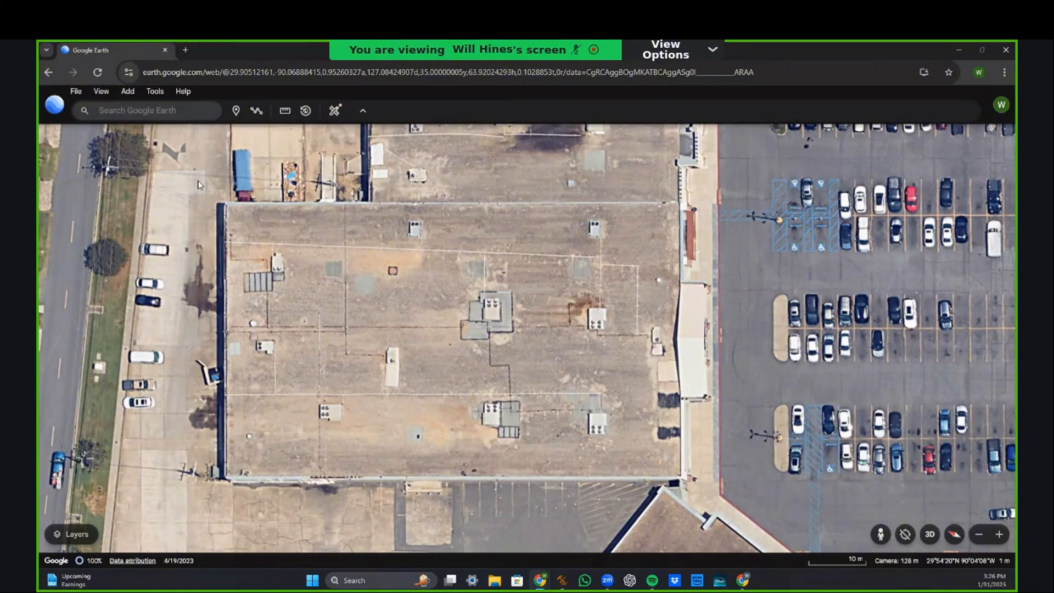
Step: Snip a rectangle around the whole warehouse roof with Win+Shift+S
key(super+shift+s)
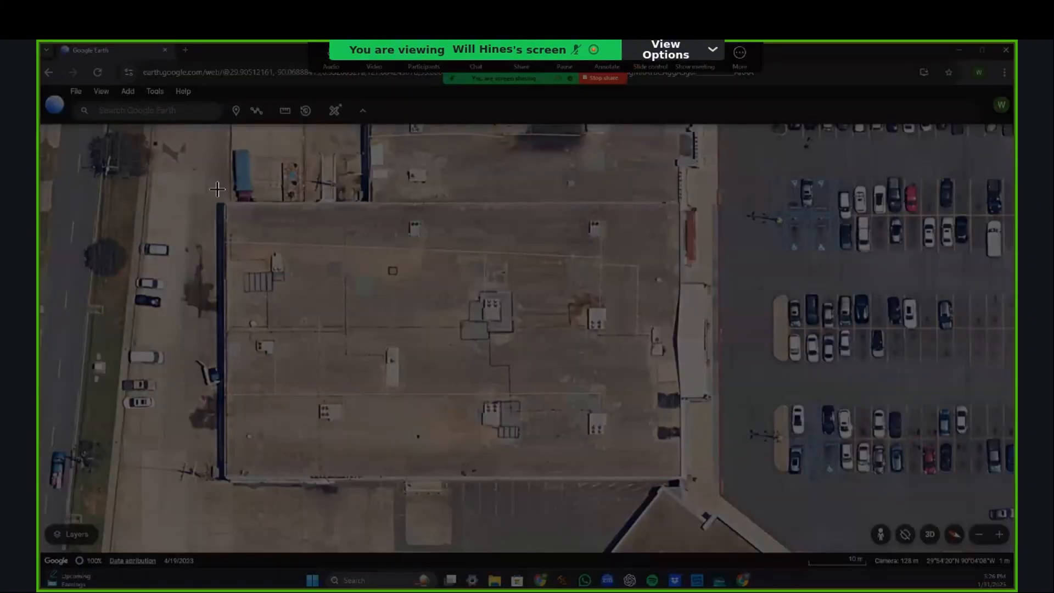
drag(186, 172, 395, 350)
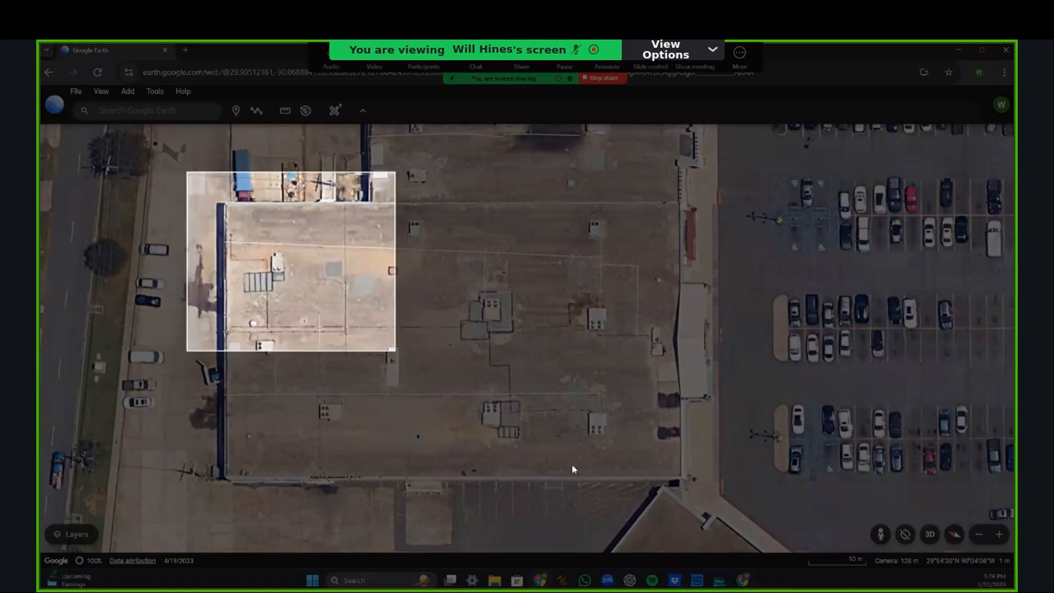
drag(572, 469, 750, 503)
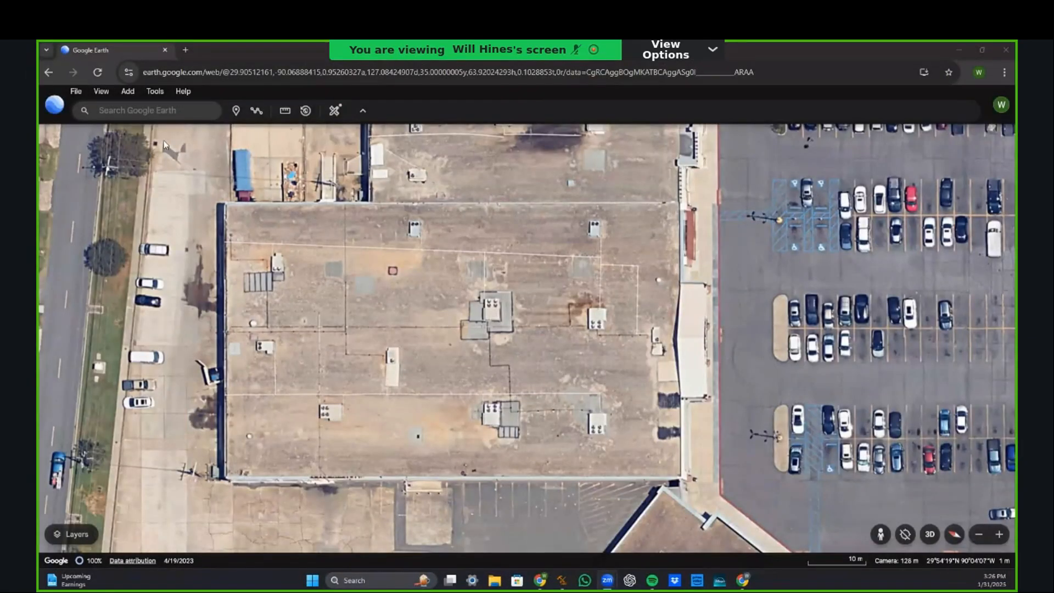
Step: Bring Contractor ToolBox forward and choose Load From Pdf File... on the Aerial Image tab
click(959, 50)
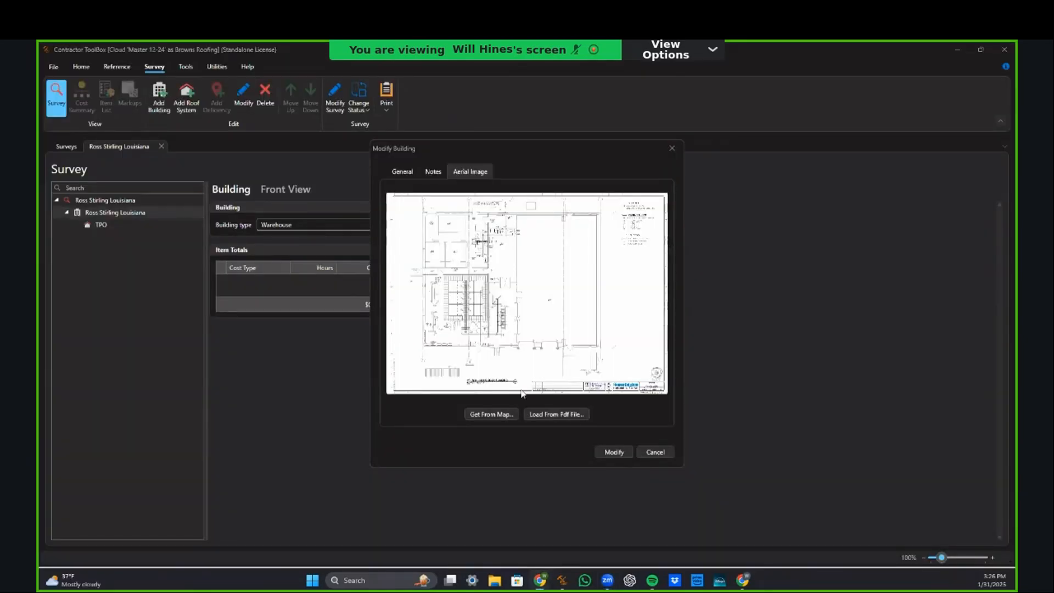
click(568, 414)
Step: Turn on Historical imagery in Google Earth's map layers
key(alt+Tab)
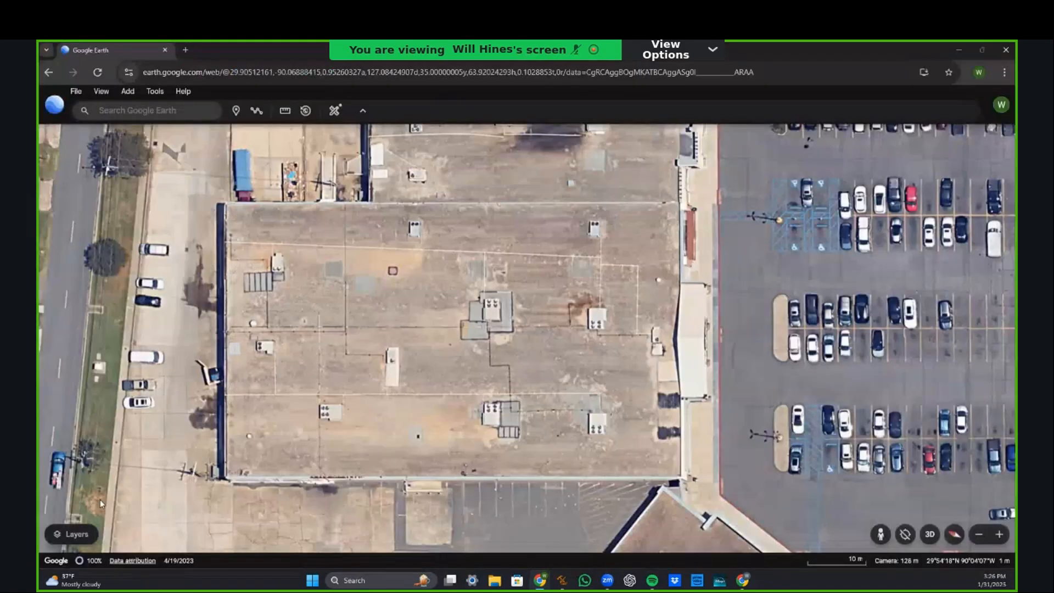
click(67, 542)
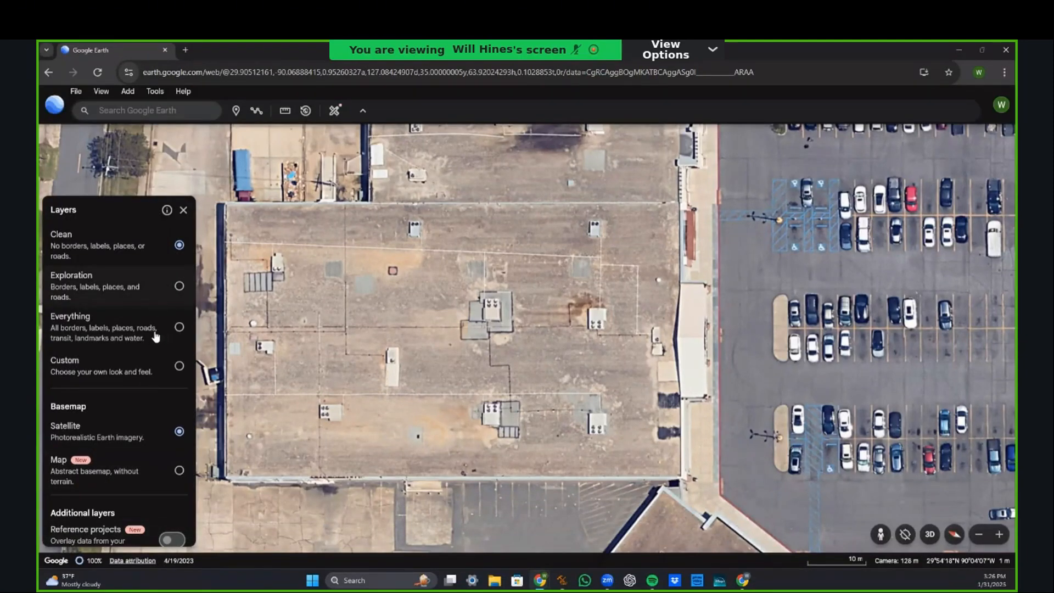
scroll(147, 362, down, 3)
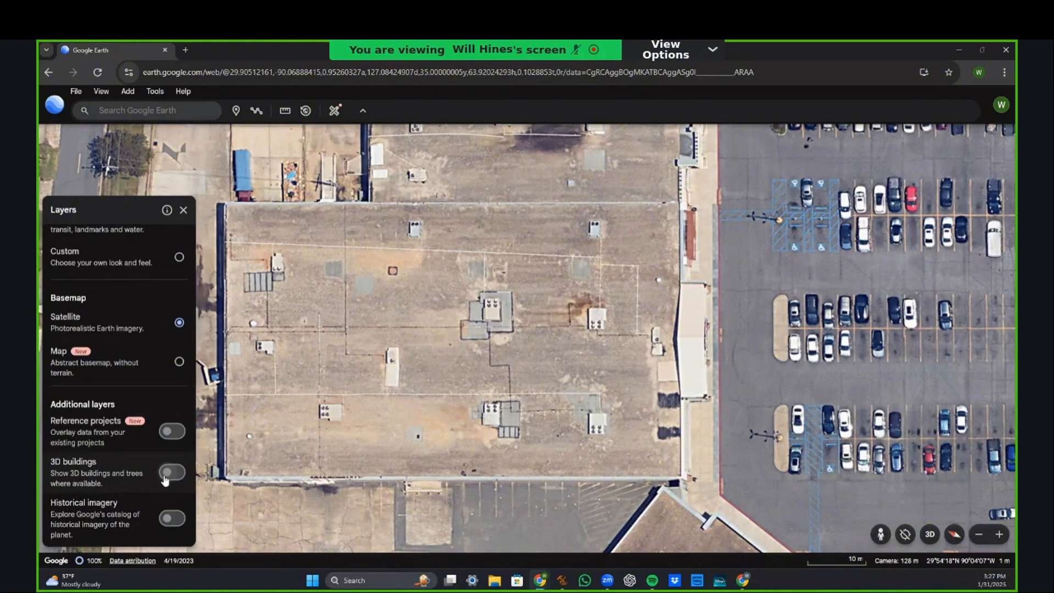
scroll(167, 458, down, 1)
scroll(168, 455, down, 2)
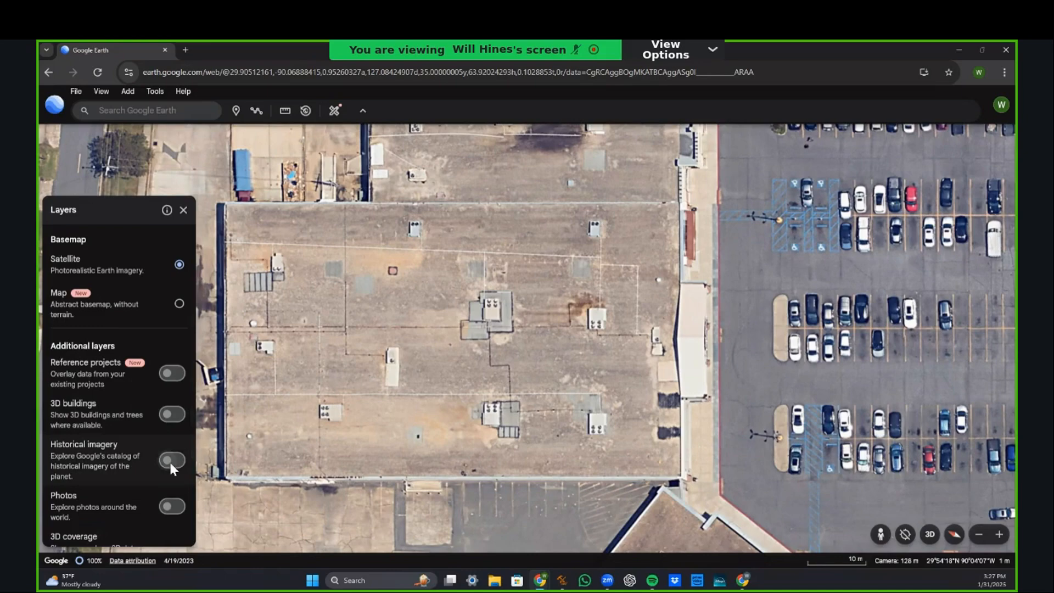
click(171, 461)
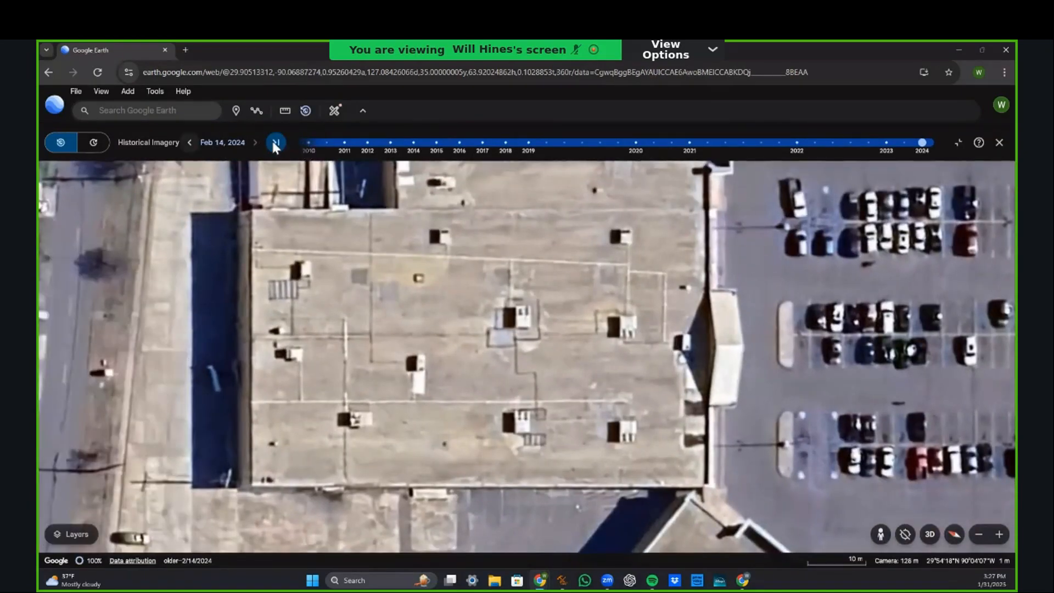
Step: Step the roof's historical imagery back to Nov 2, 2021, keeping the roof centered
click(190, 143)
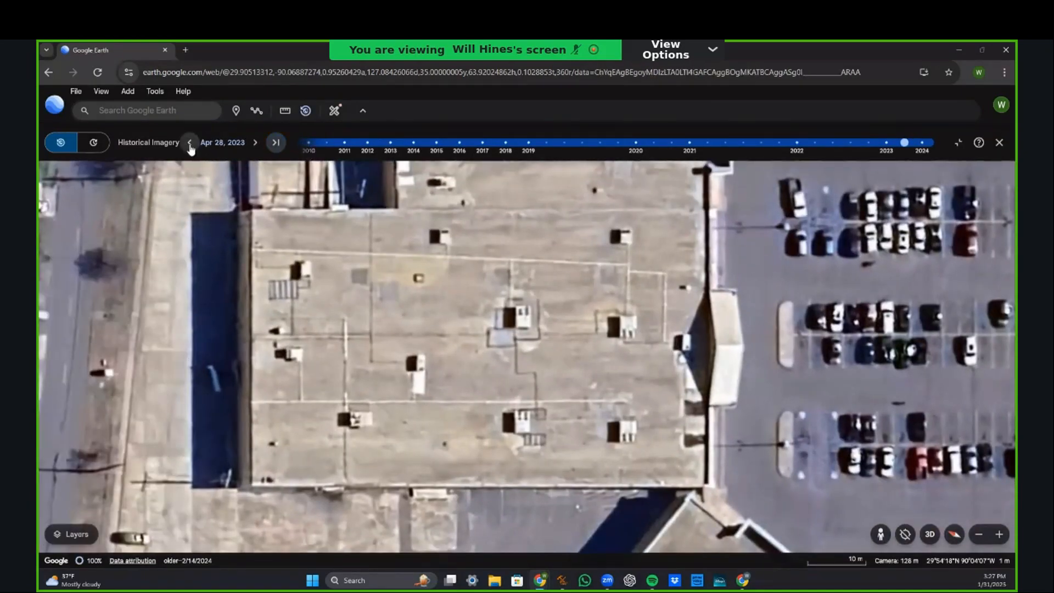
click(190, 144)
click(190, 143)
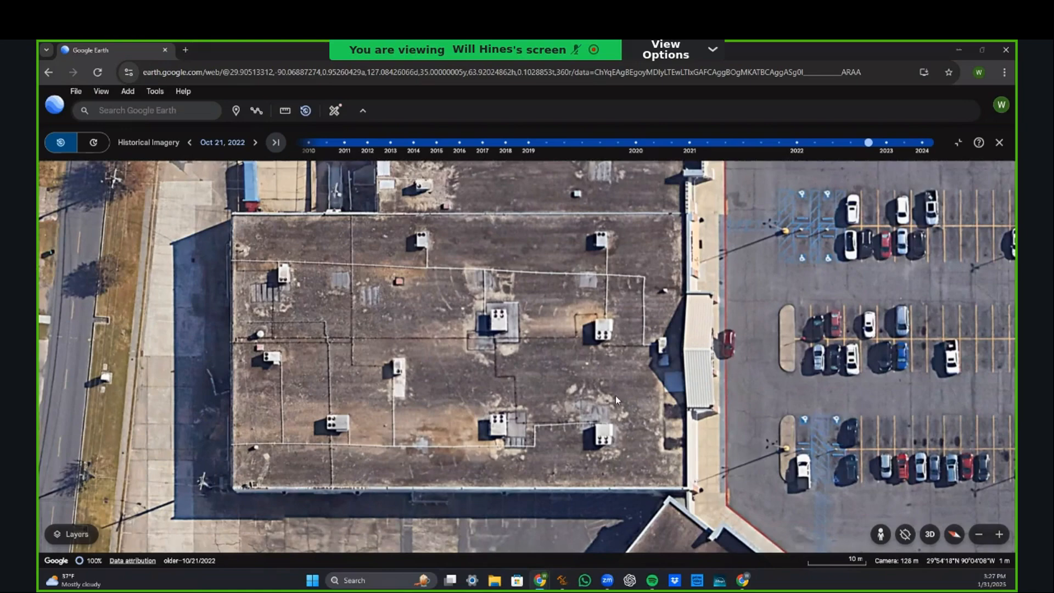
drag(363, 321, 340, 322)
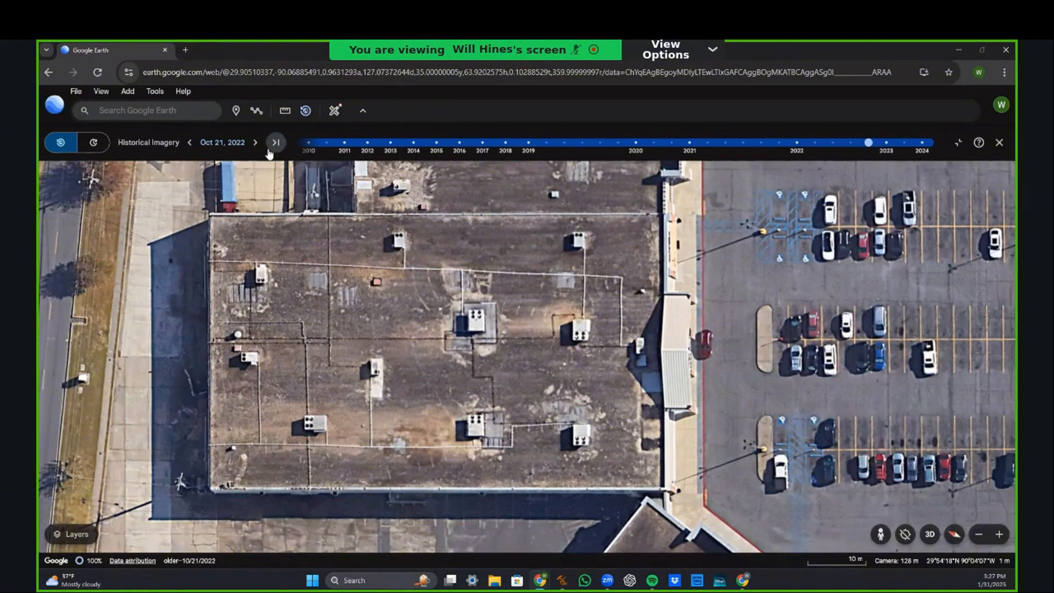
click(190, 143)
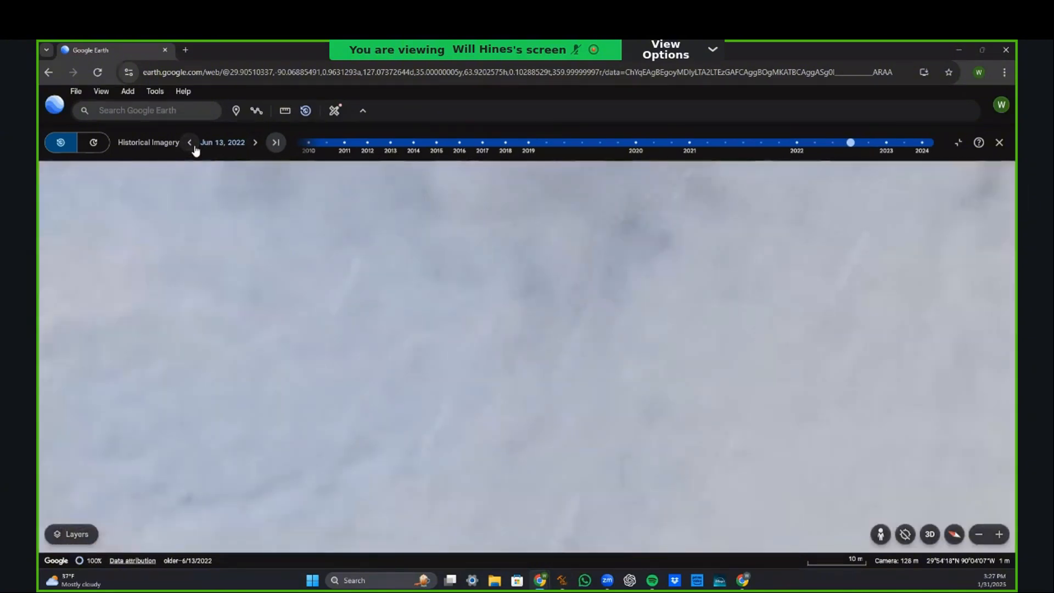
click(189, 142)
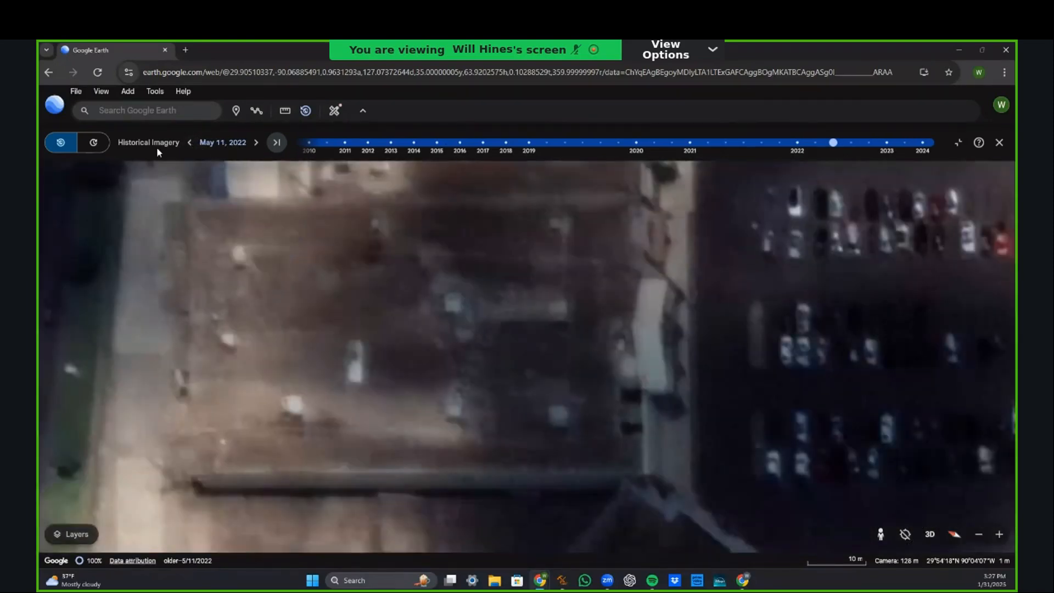
click(188, 145)
click(187, 146)
click(187, 147)
click(188, 147)
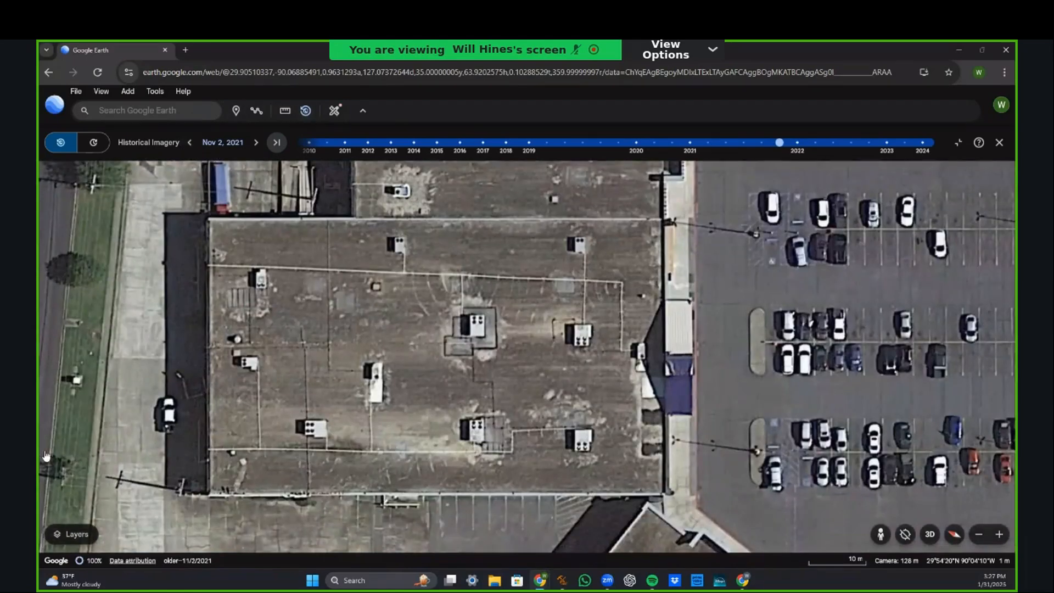
key(alt+Tab)
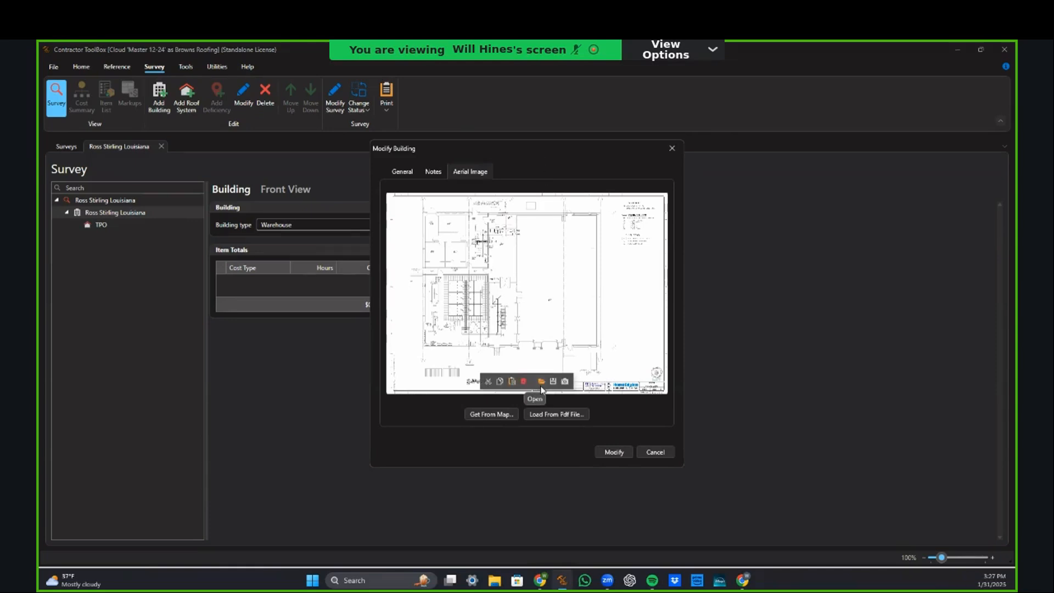
mouse_move(542, 388)
click(542, 382)
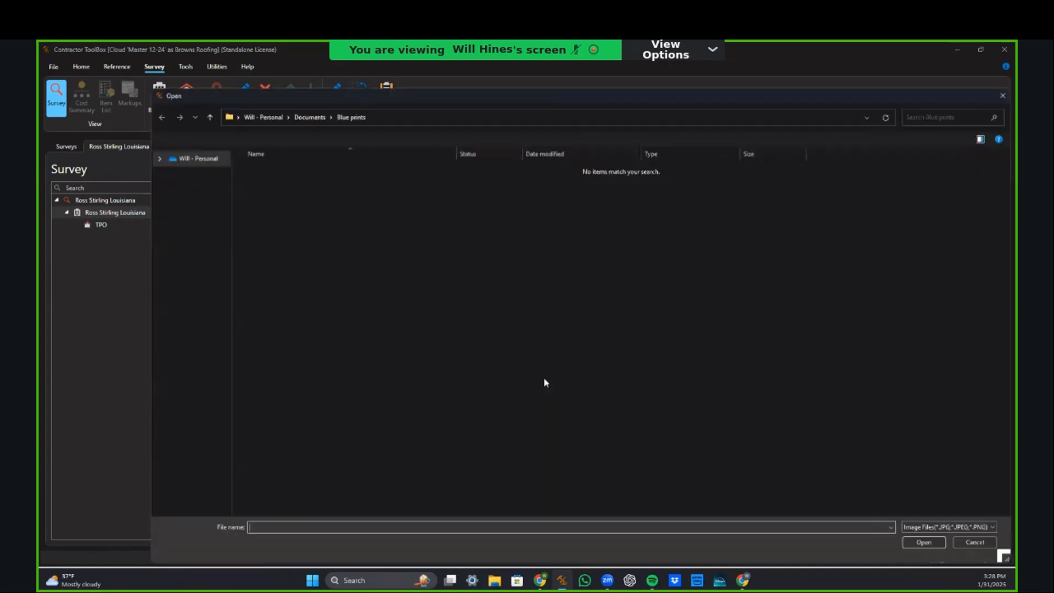
click(199, 174)
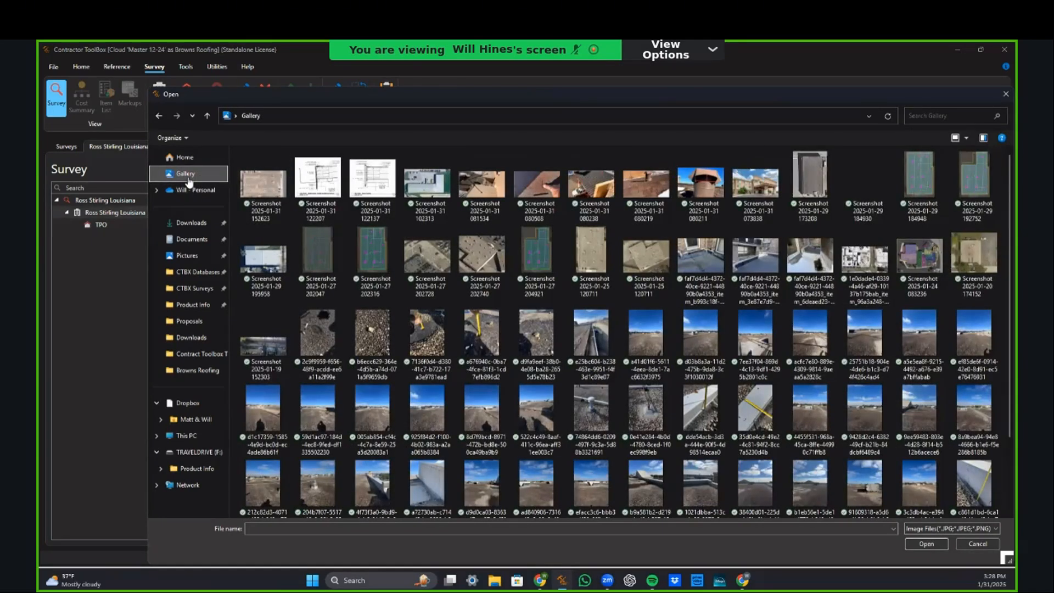
click(264, 189)
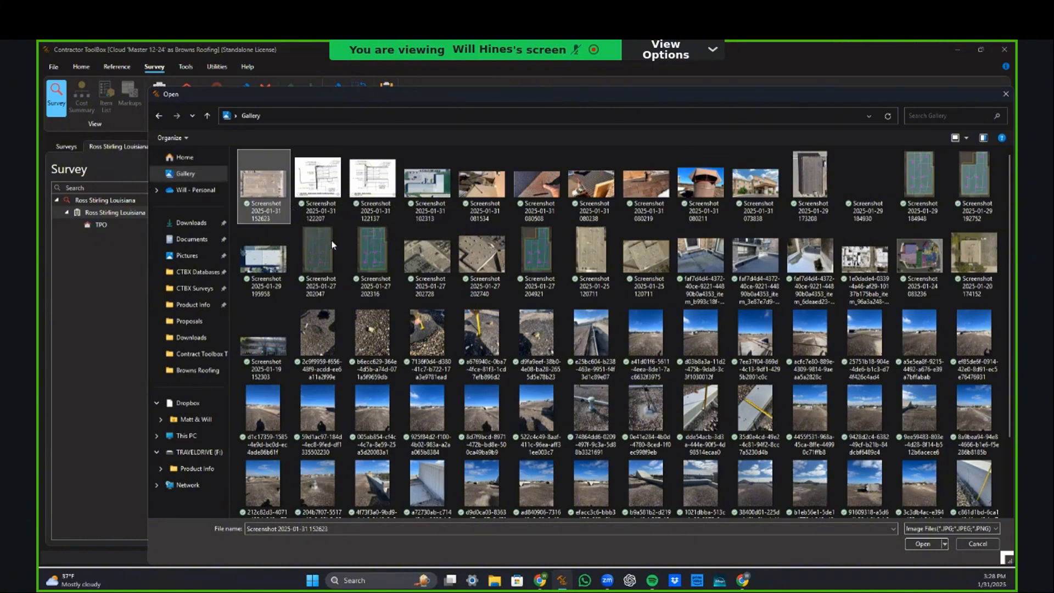
double_click(264, 191)
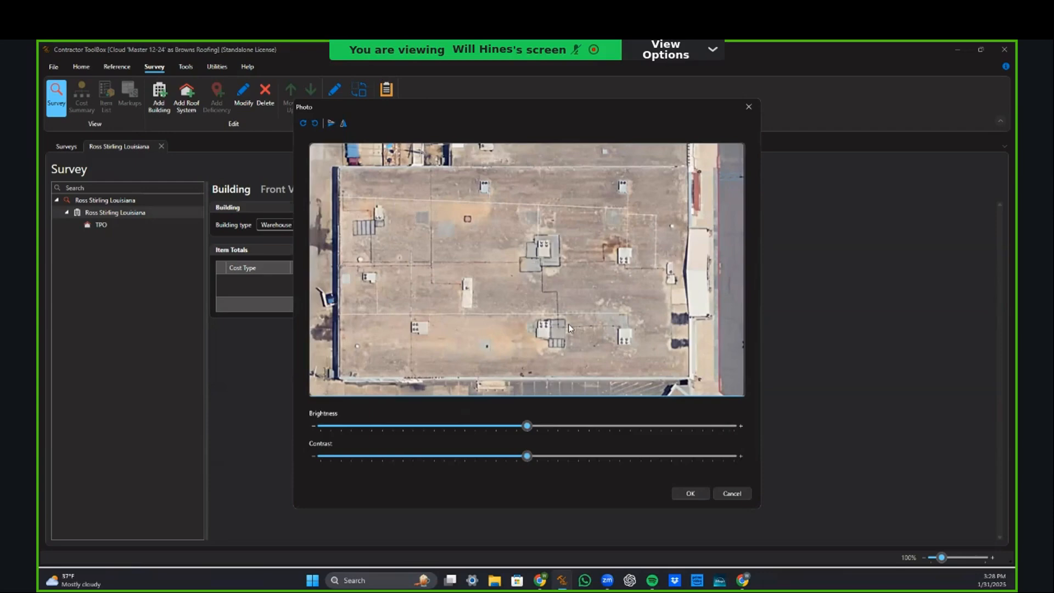
click(697, 498)
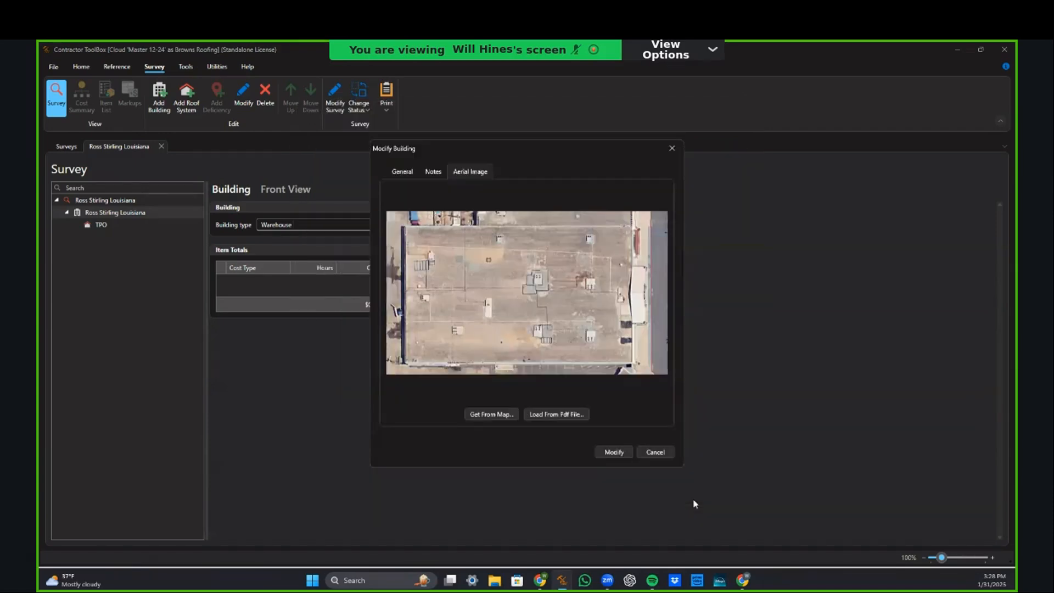
Step: Save the building's new roof screenshot image with Modify and let the database update
click(609, 456)
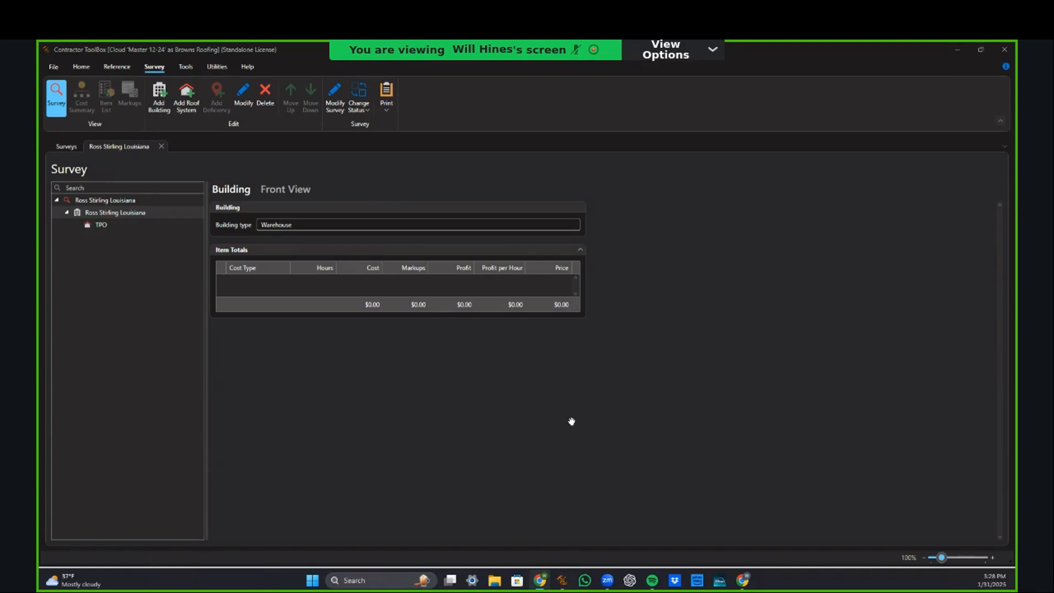
key(alt+Tab)
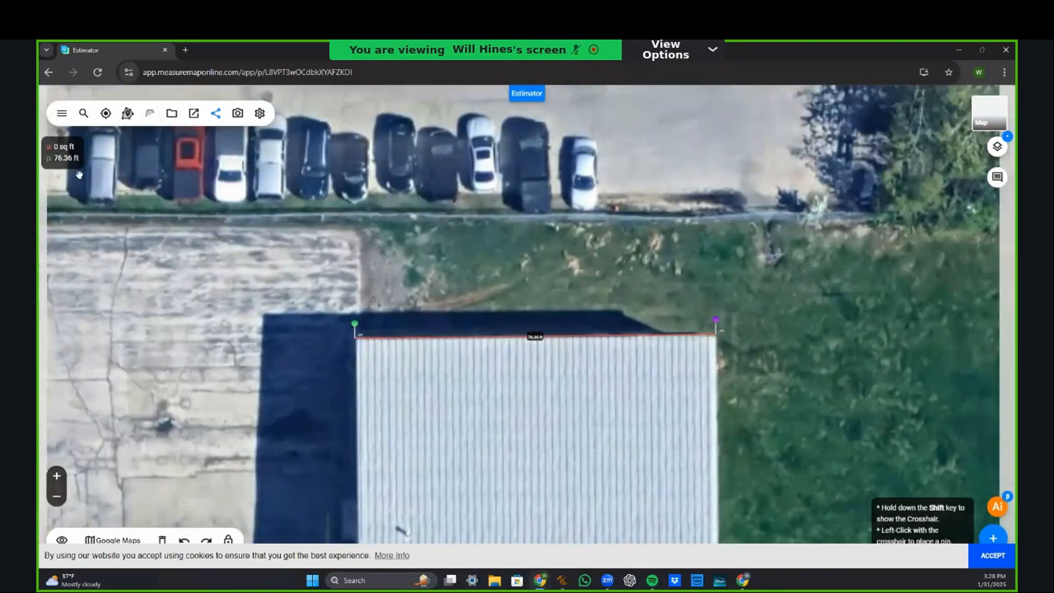
Step: Bring the measured roof edge back into view and clear the map's earlier measurements
scroll(411, 344, down, 1)
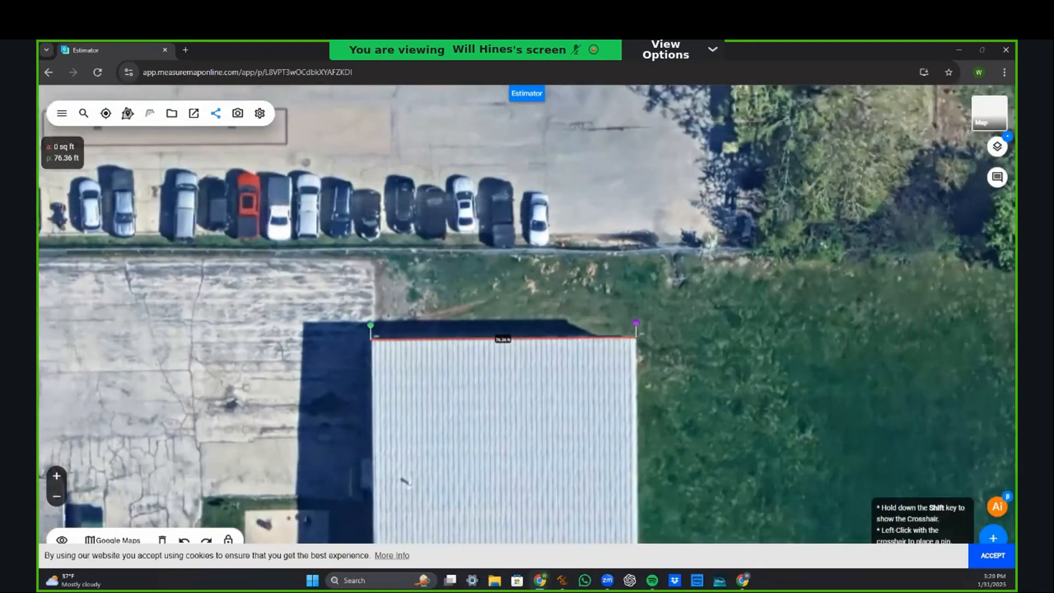
scroll(438, 321, down, 2)
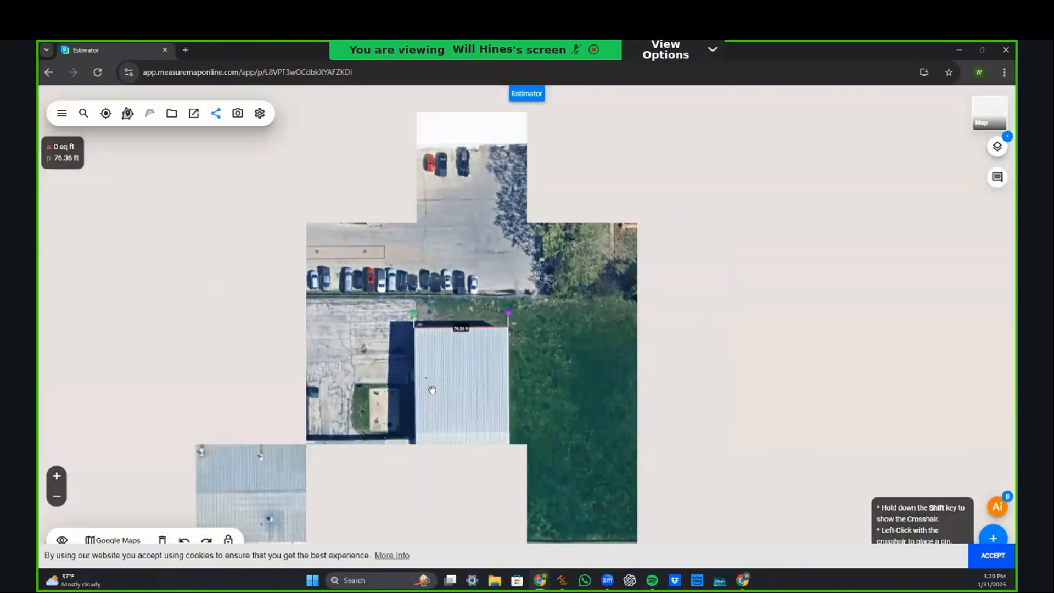
drag(420, 391, 568, 348)
scroll(431, 431, up, 3)
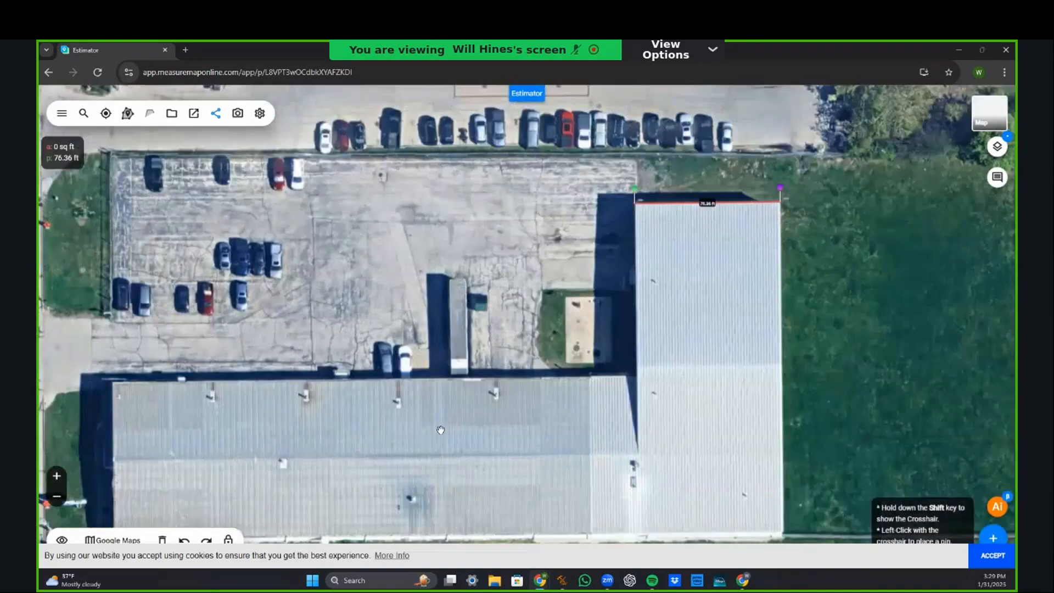
scroll(431, 431, down, 2)
drag(656, 318, 604, 376)
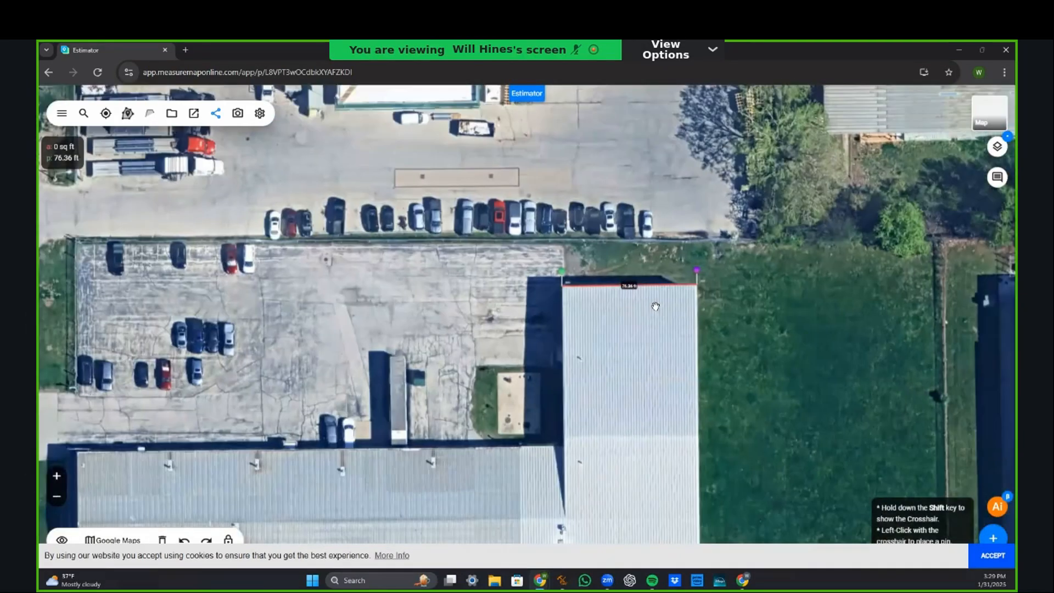
scroll(656, 305, up, 3)
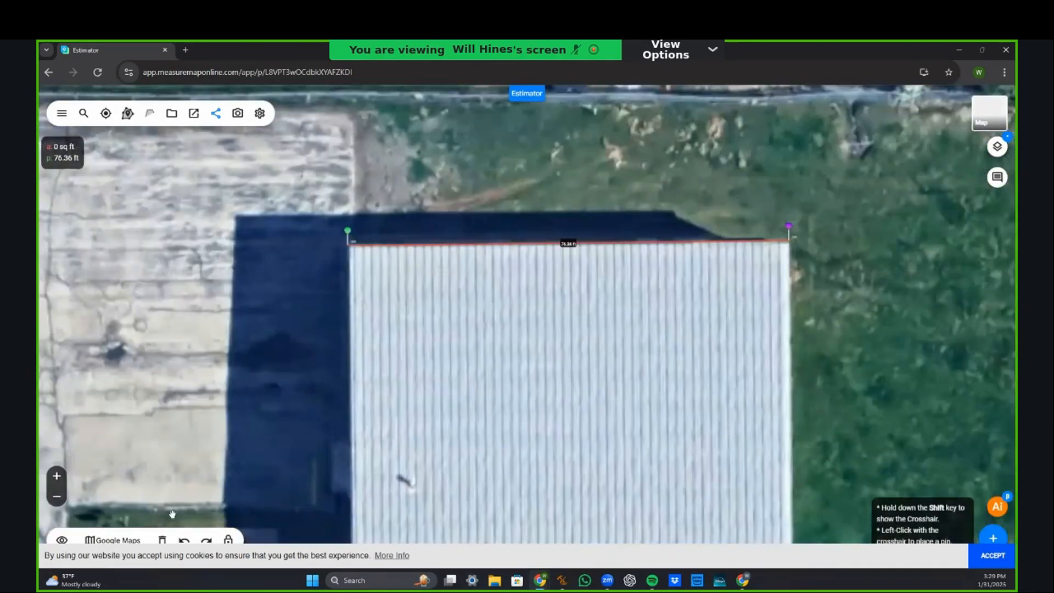
click(163, 540)
click(660, 358)
Step: Pin the roof's top-left and top-right corners to measure the top edge at 75.92 ft
key(shift)
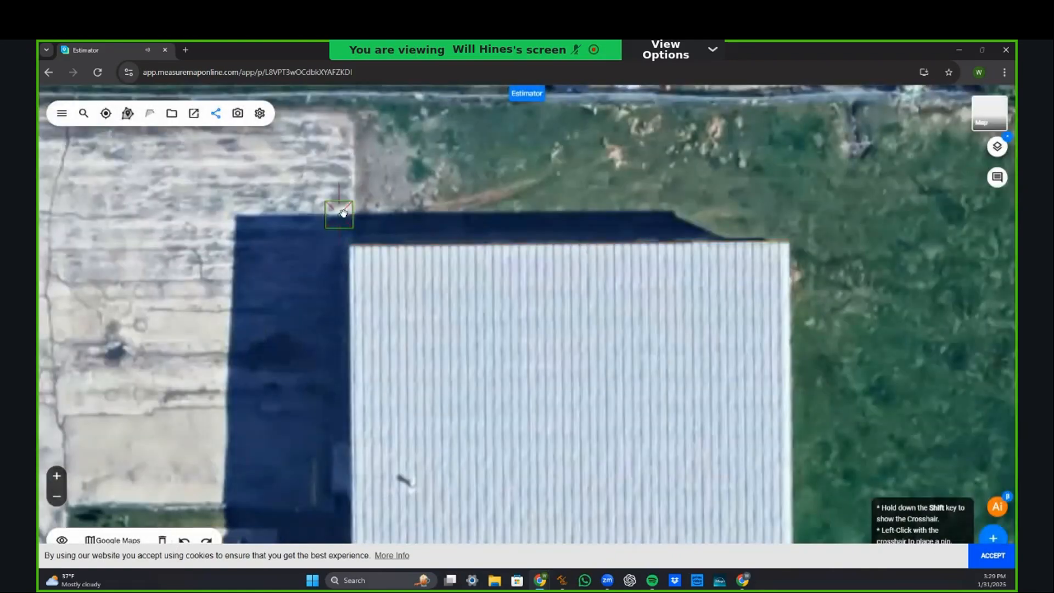
click(350, 244)
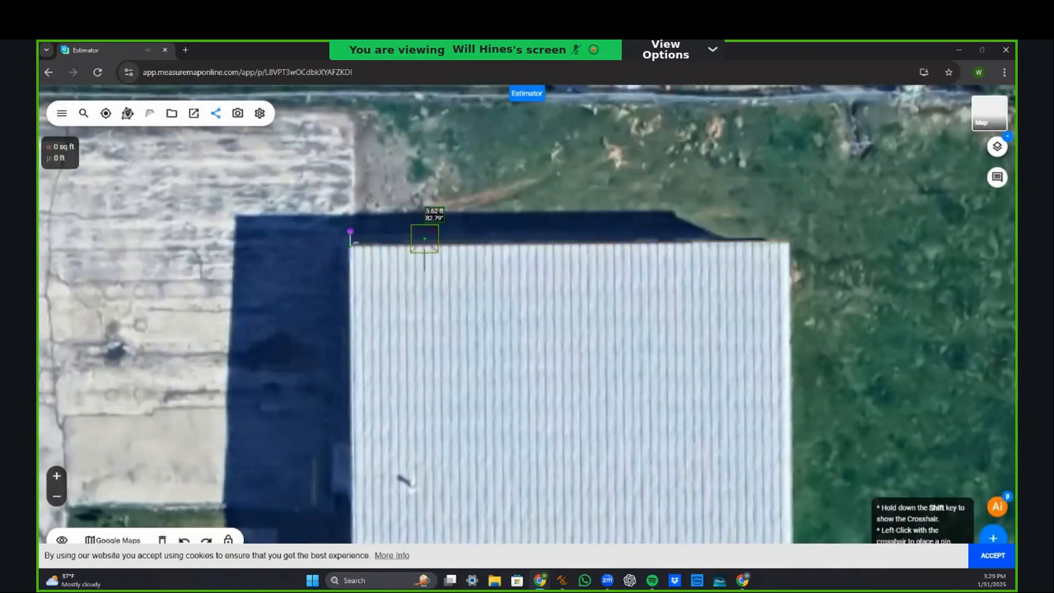
click(790, 242)
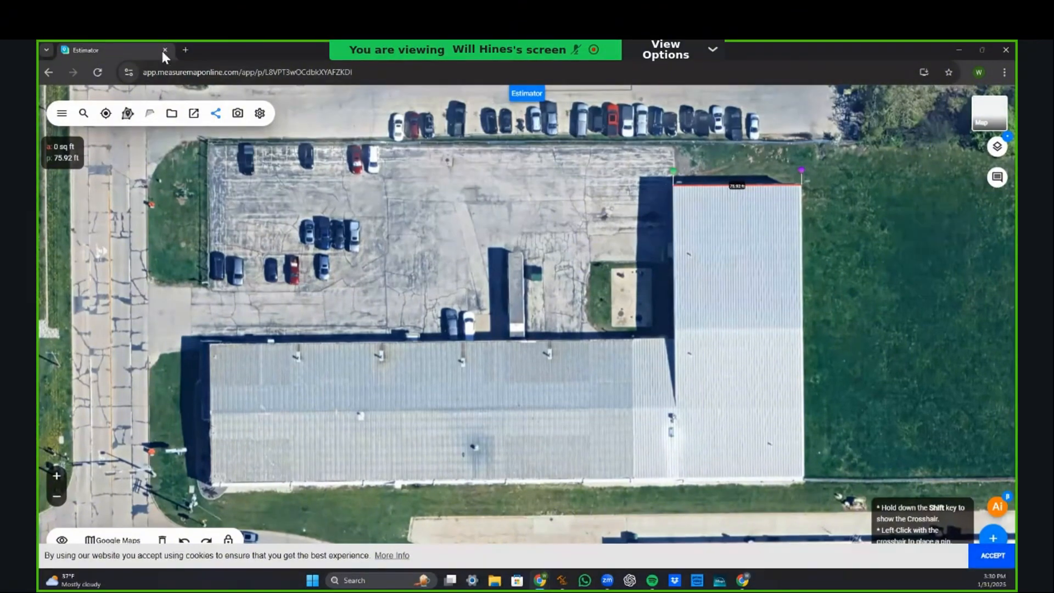
Step: Return to the survey and open the TPO roof system's drawing showing the aerial roof photo
click(164, 50)
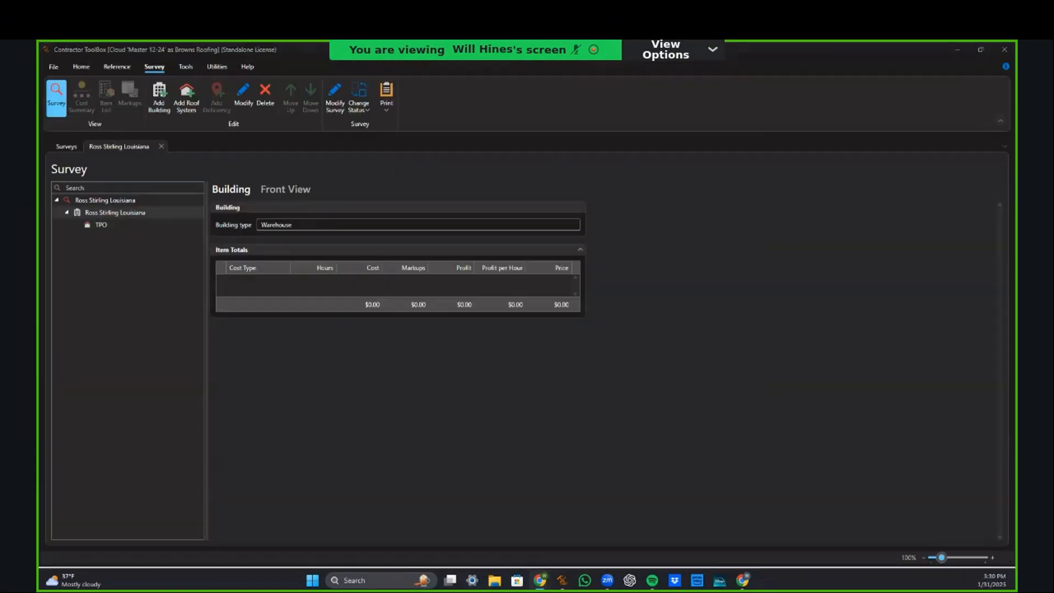
click(104, 226)
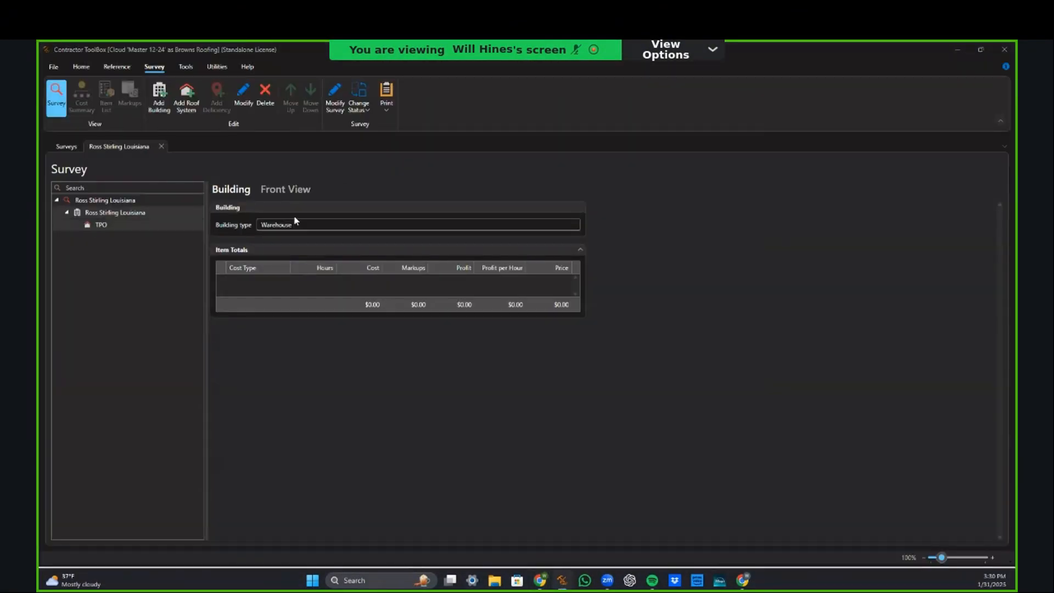
click(121, 227)
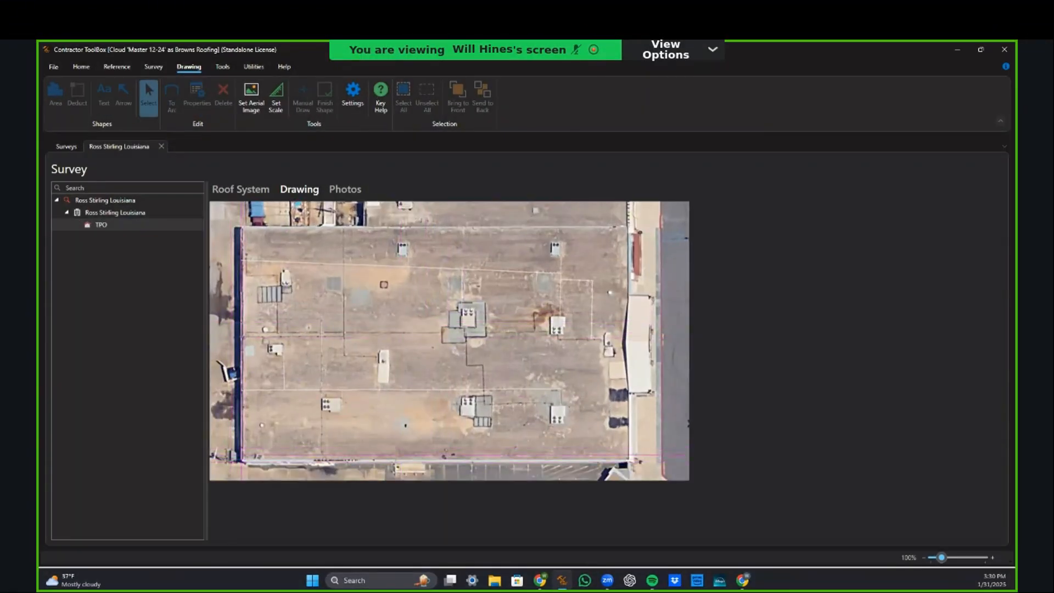
Step: Calibrate the drawing scale by tracing the roof's left edge as a 150-long reference line
click(277, 105)
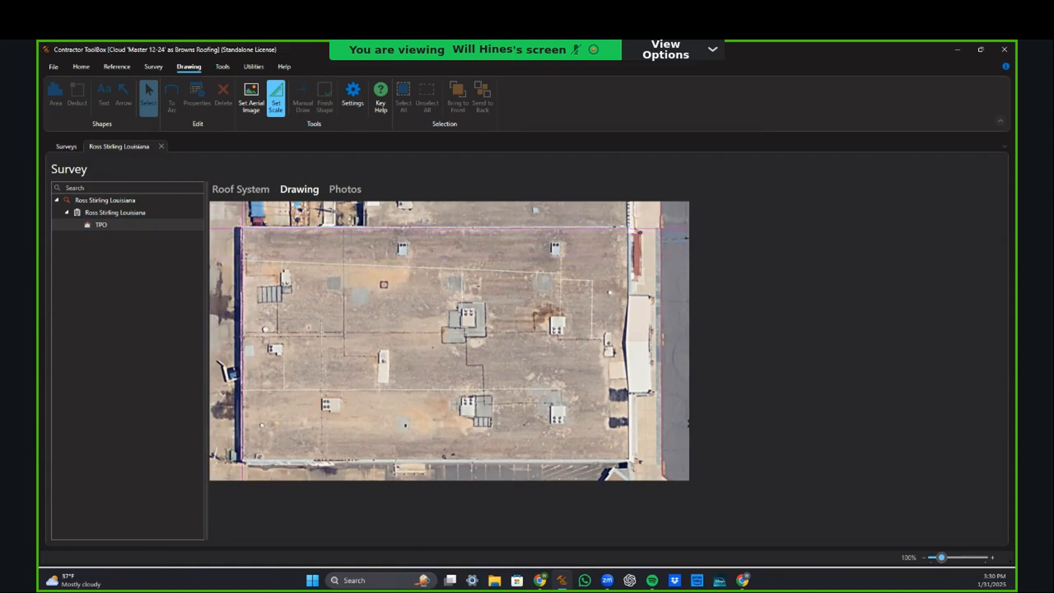
click(241, 227)
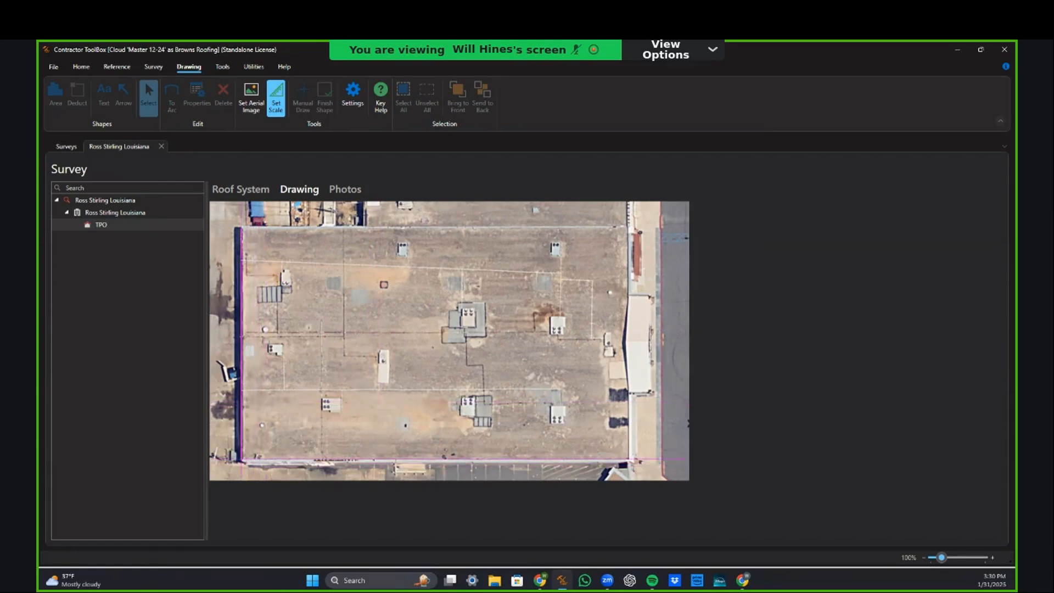
click(241, 459)
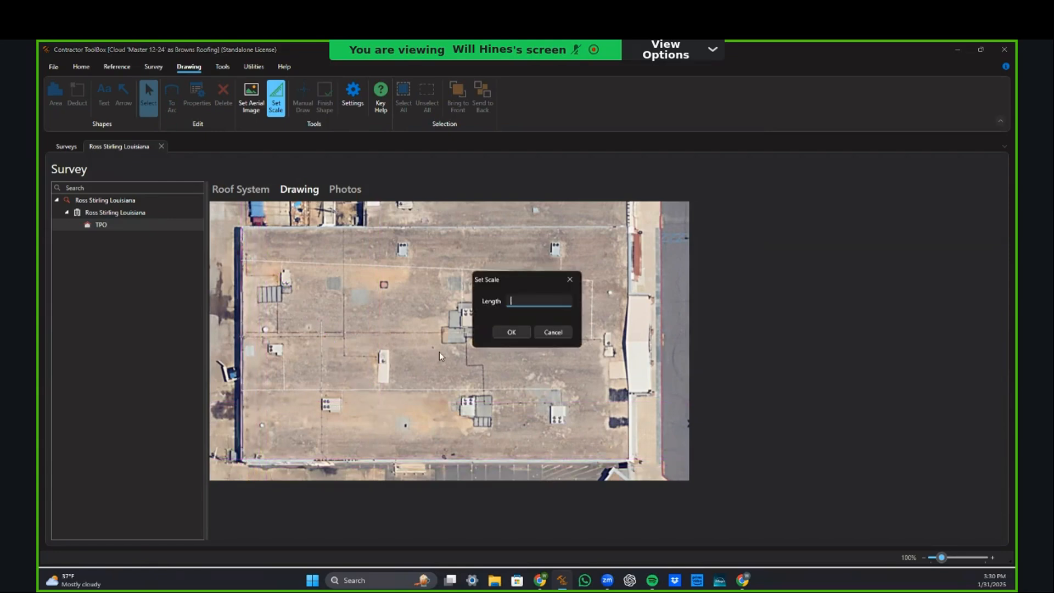
text(150)
click(511, 333)
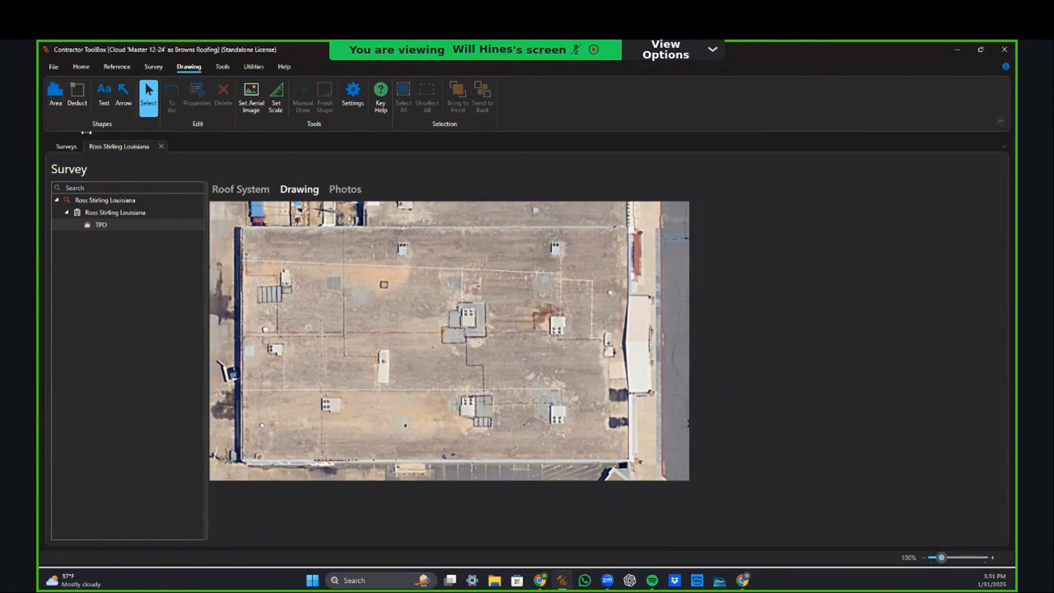
Step: Choose the Area tool and begin the roof outline at its top-left corner
click(60, 94)
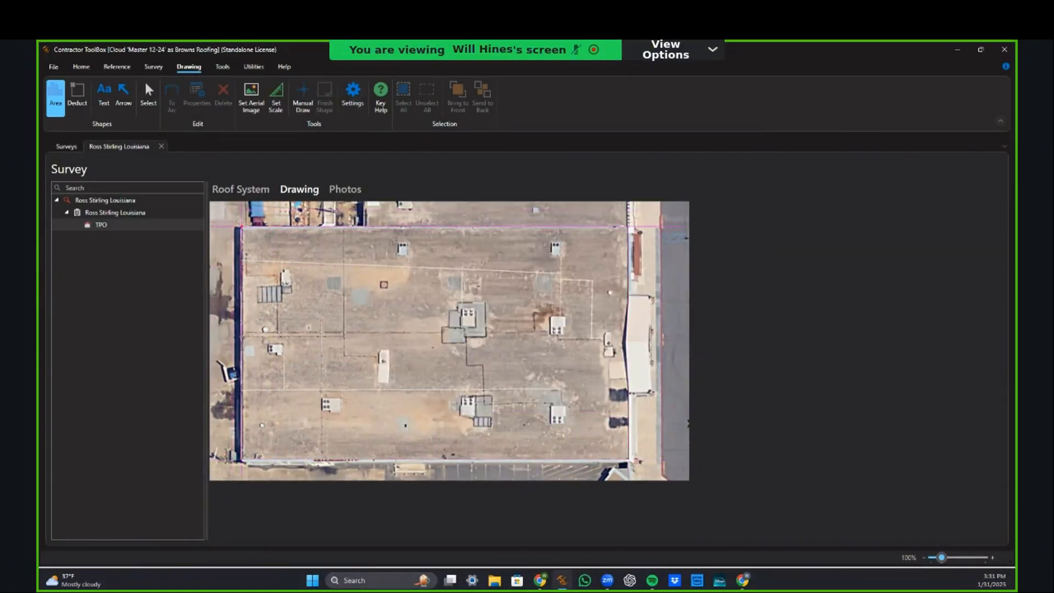
click(241, 226)
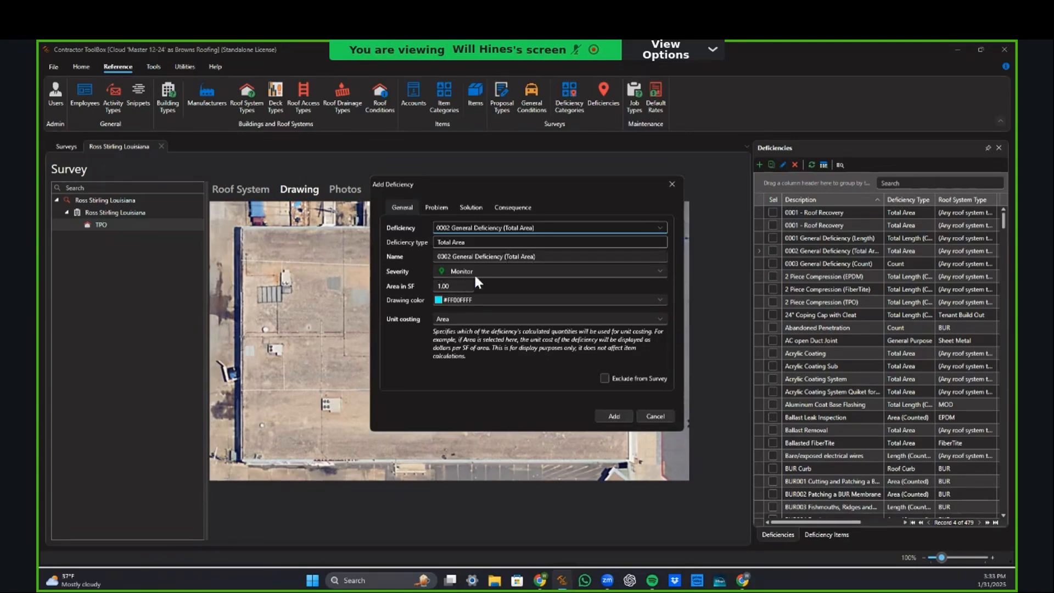
Step: Add 0002 General Deficiency (Total Area) under TPO and open its roof drawing
click(404, 288)
click(607, 417)
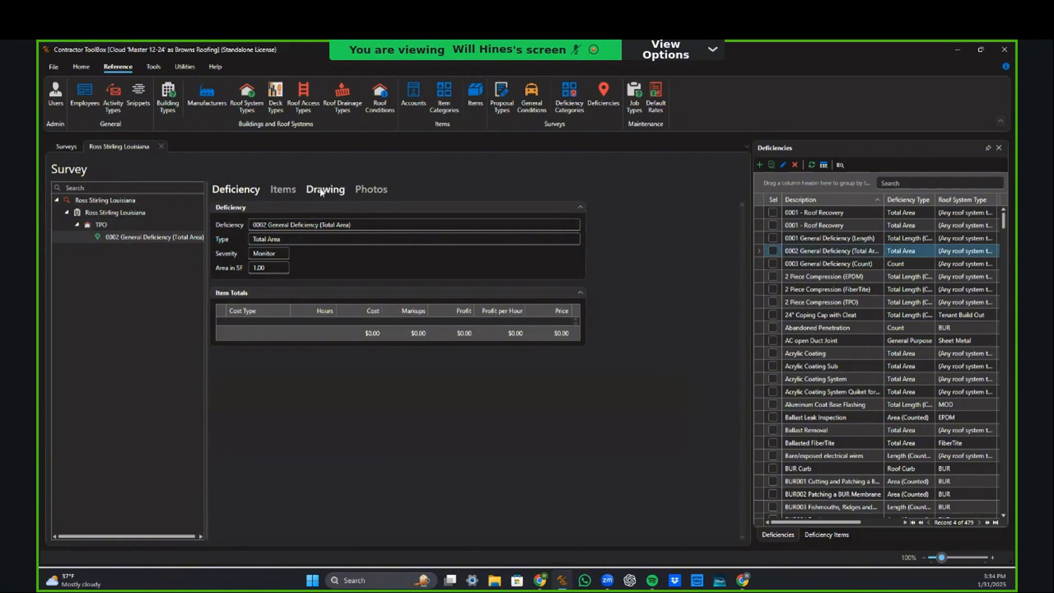
click(323, 189)
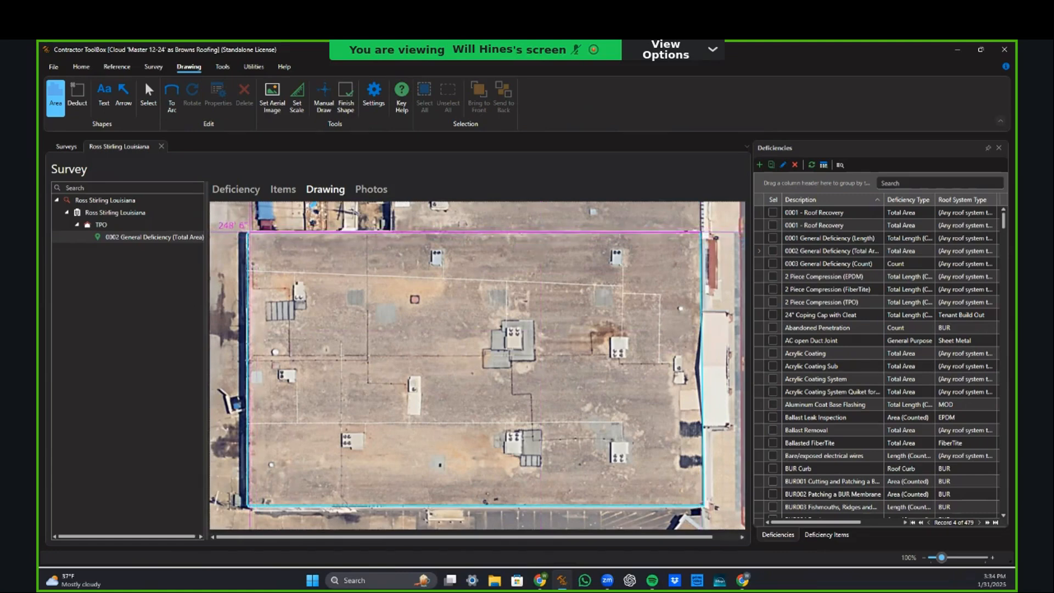
Step: Close the roof outline at the top-left corner and check its 37,797.43 SF area
click(250, 233)
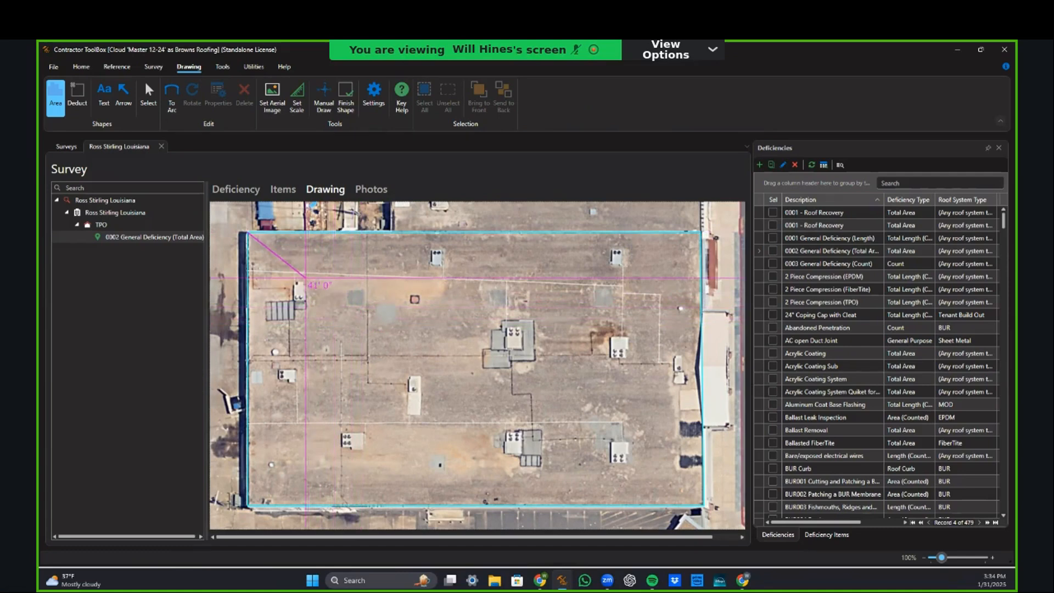
key(Return)
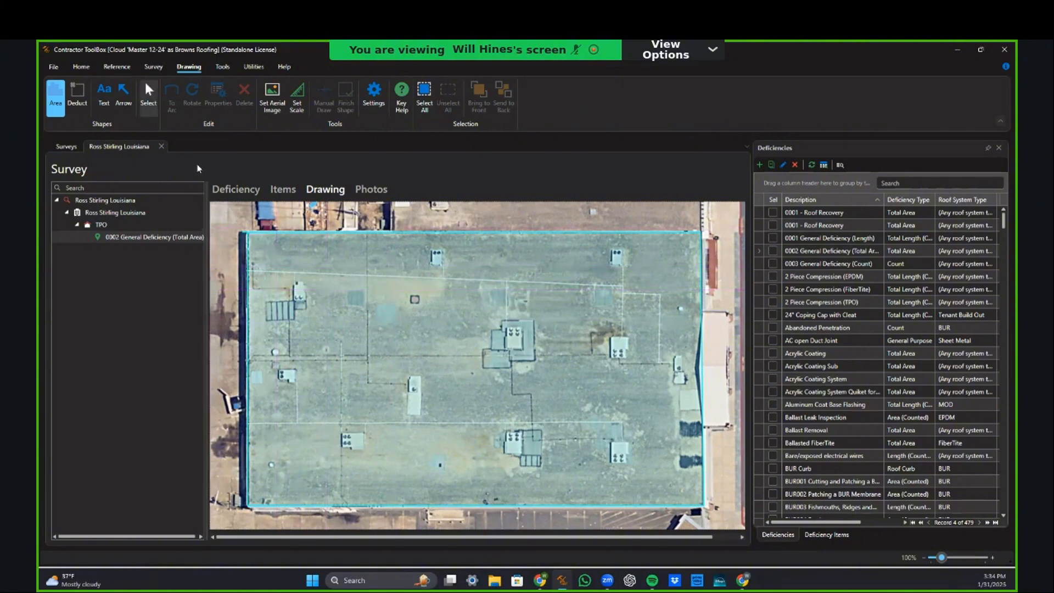
click(148, 96)
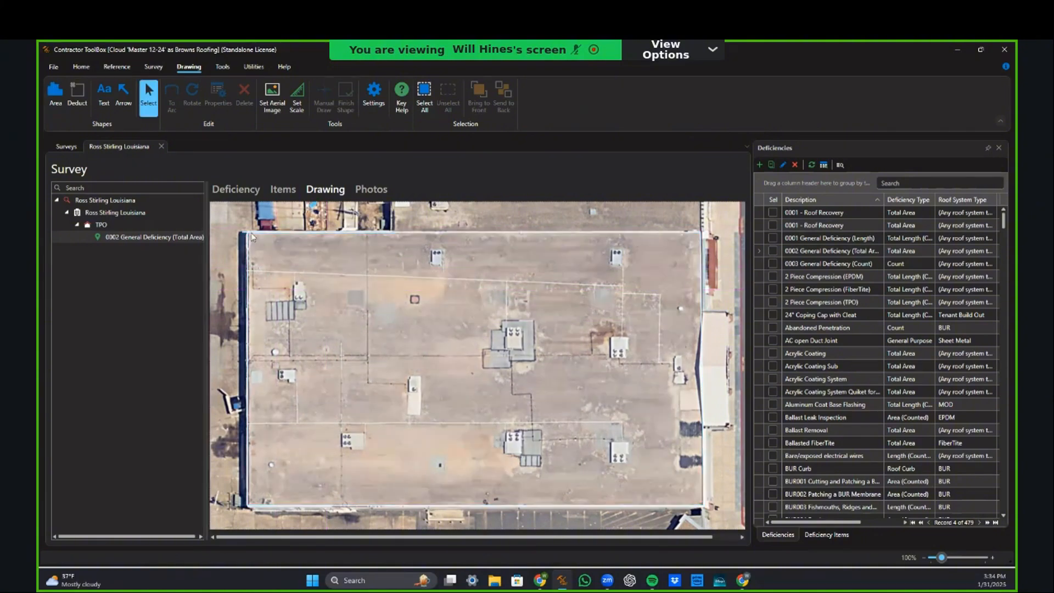
click(256, 244)
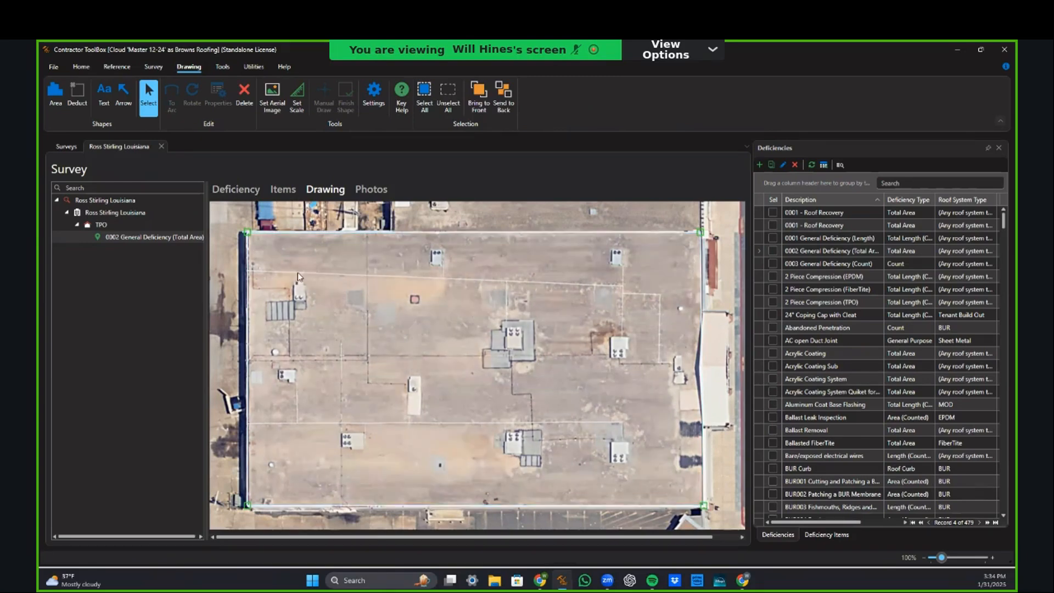
mouse_move(250, 236)
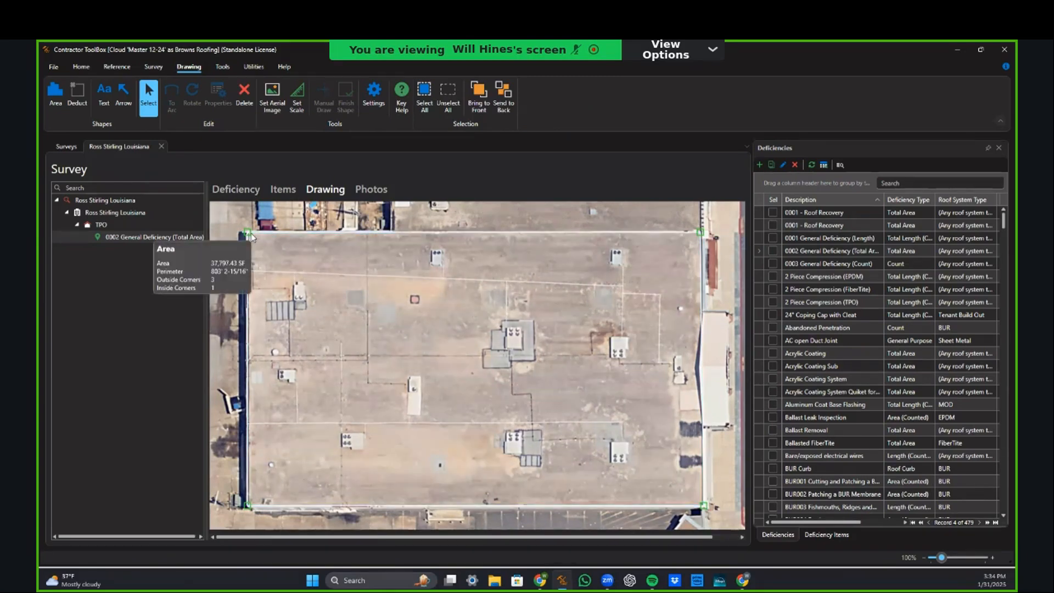
click(301, 225)
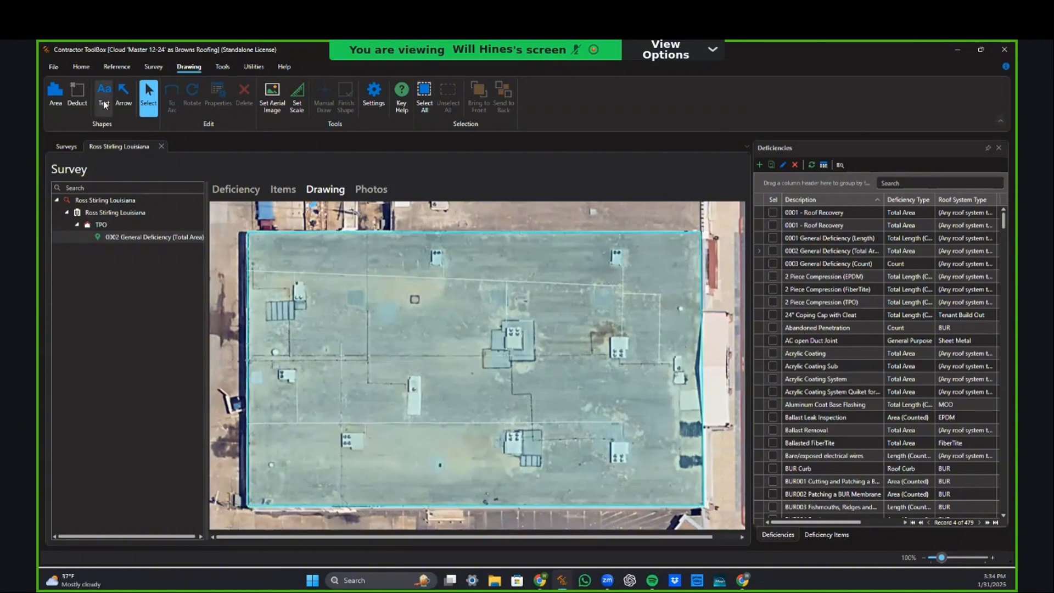
Step: Place a text label sourced from the deficiency area, 37,797 SF, on the upper-left roof
click(107, 112)
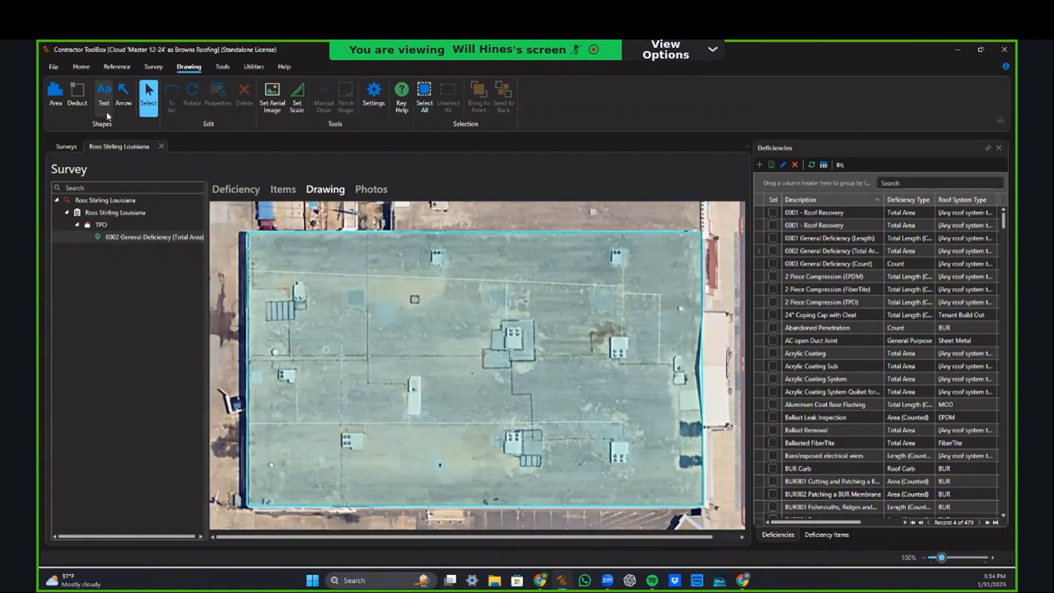
click(508, 282)
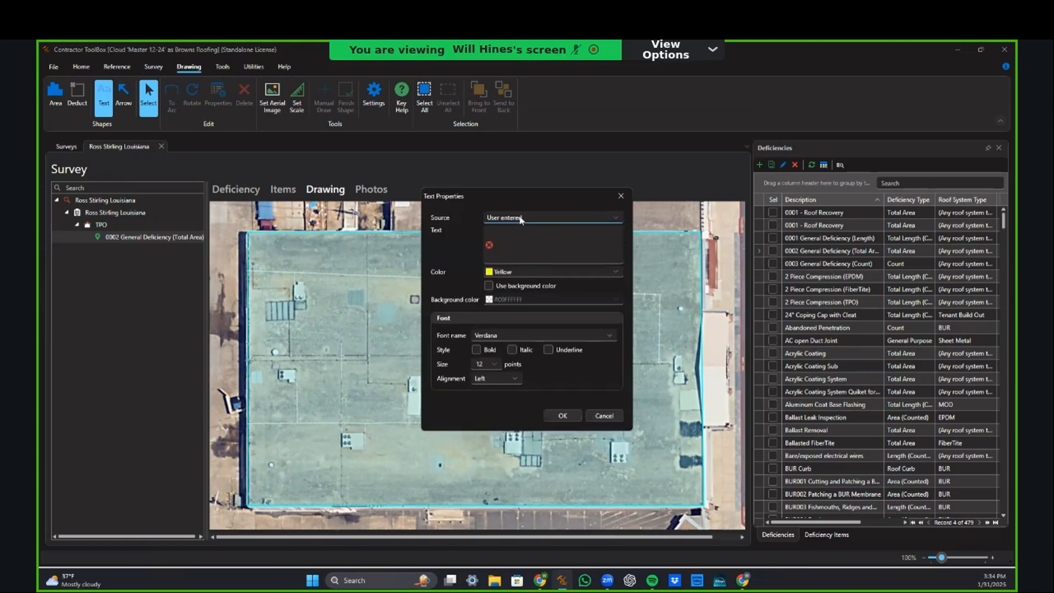
click(565, 219)
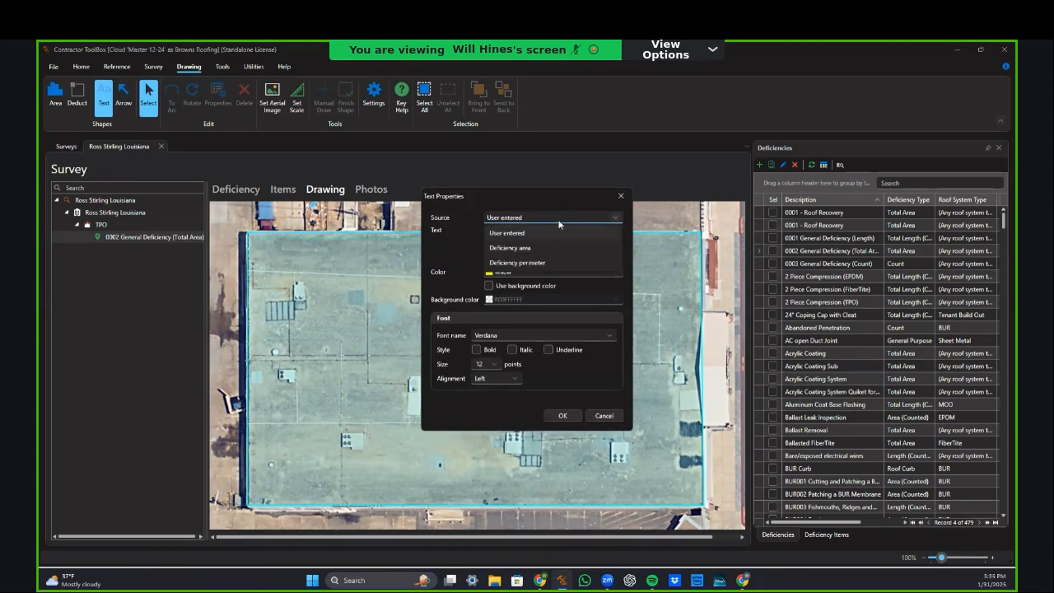
click(540, 253)
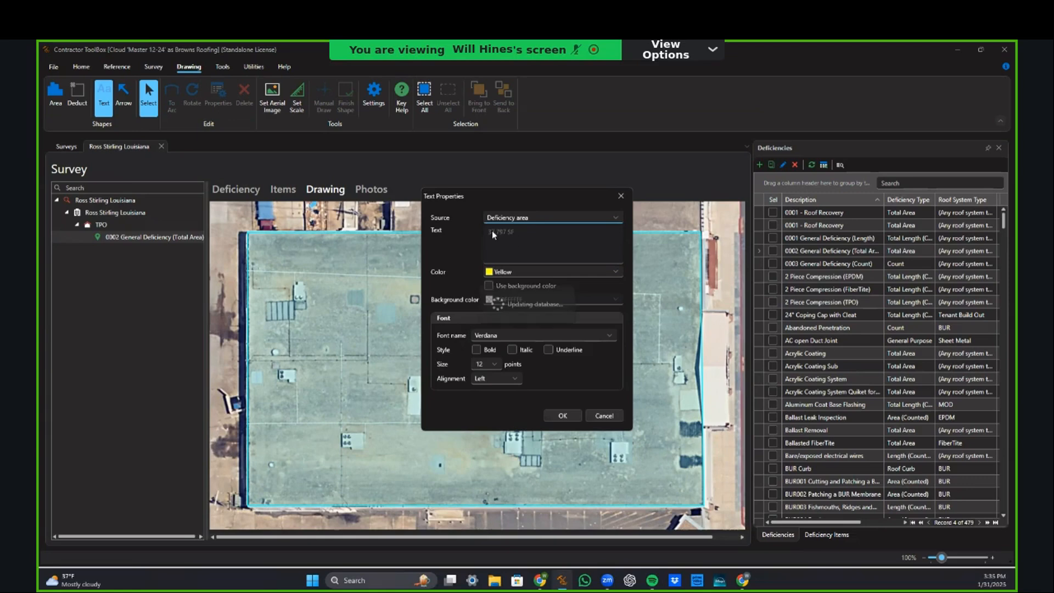
click(562, 415)
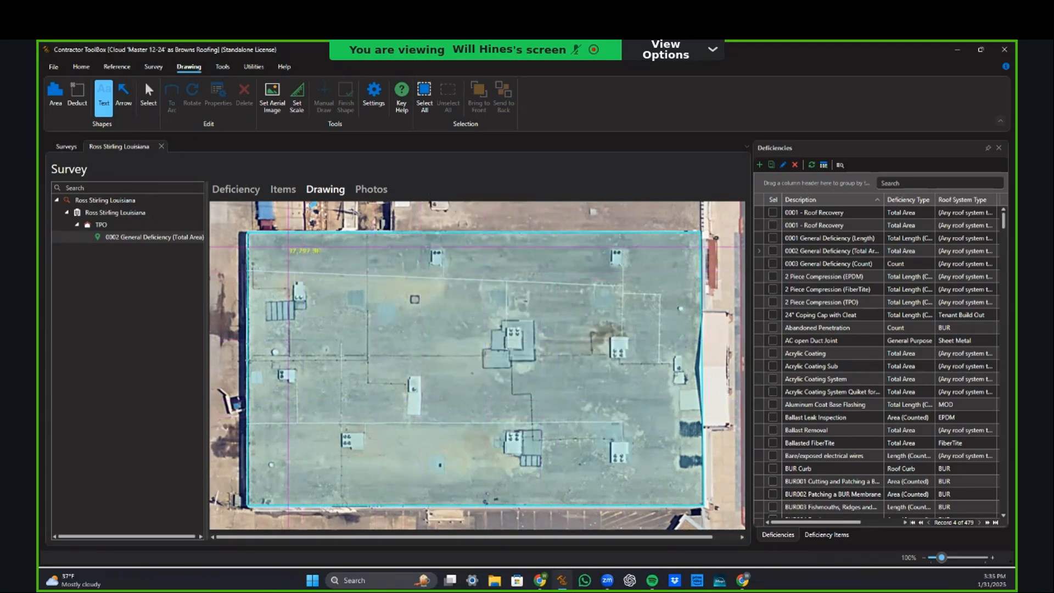
click(331, 297)
Step: Update the 0002 deficiency's area in SF, then drag 0003 General Deficiency (Count) onto TPO
click(108, 239)
double_click(107, 242)
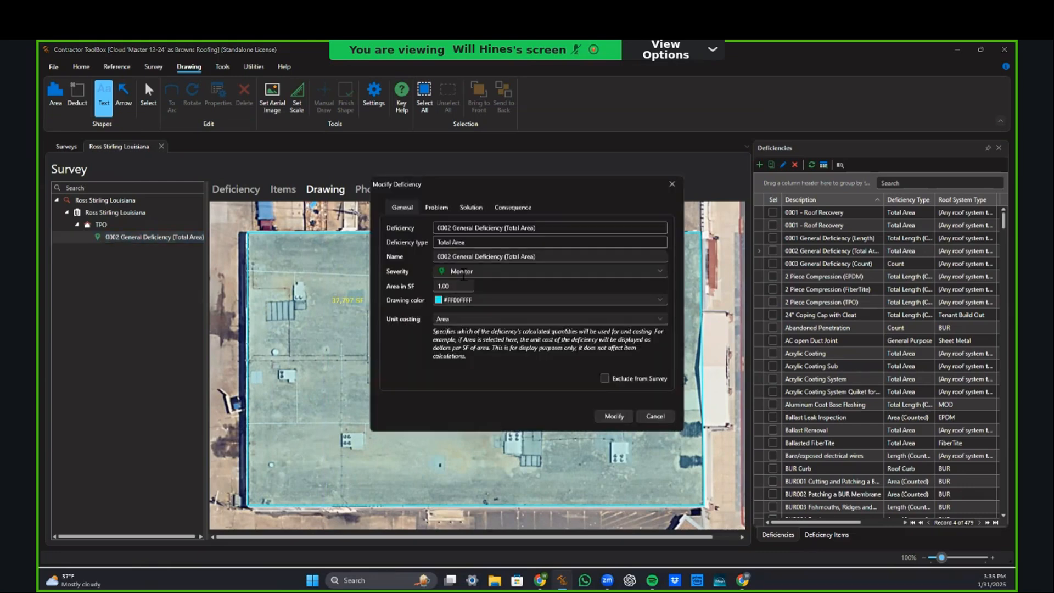
text(3779)
click(614, 416)
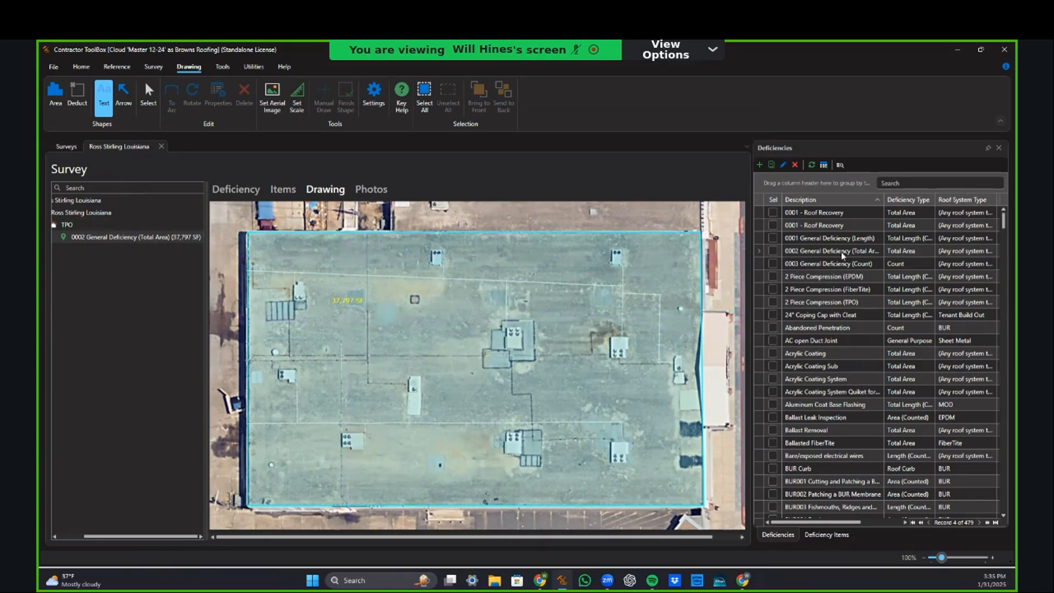
drag(832, 269, 74, 241)
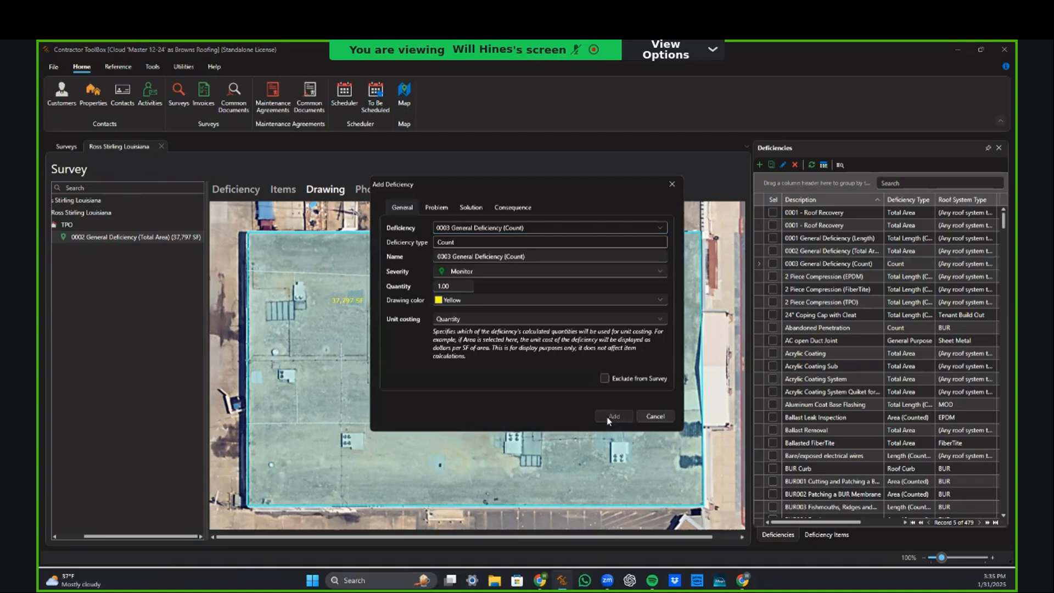
Step: Add the 0003 count deficiency with yellow markers on the roof's left and right sides
click(610, 417)
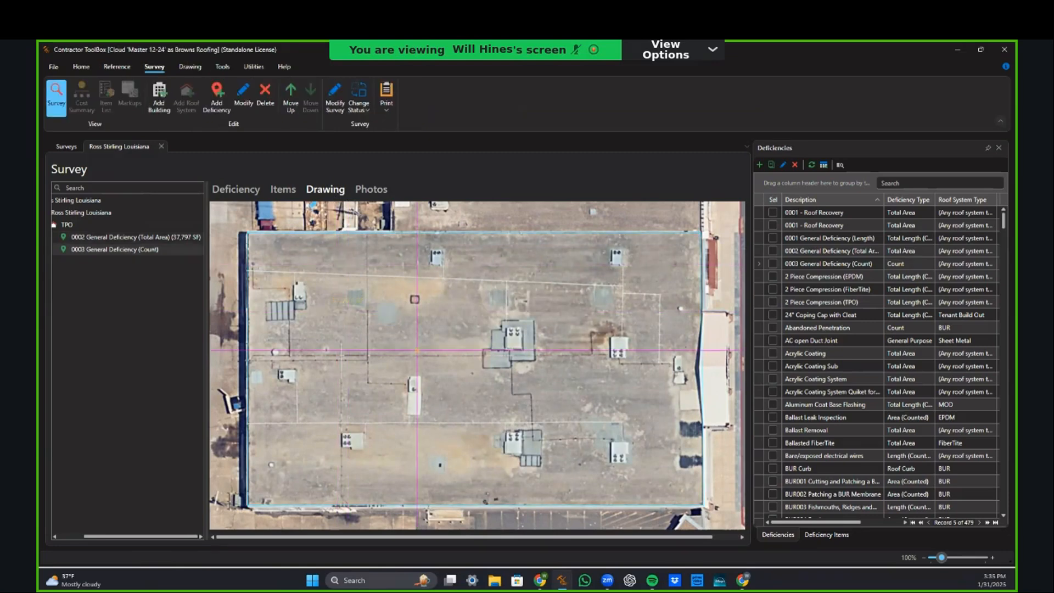
click(327, 350)
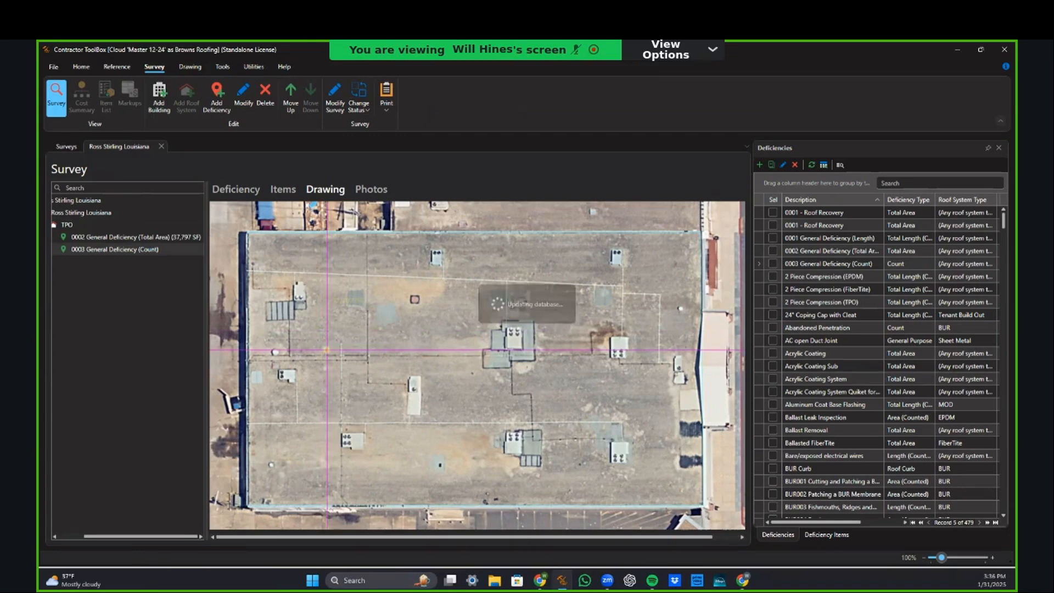
click(681, 308)
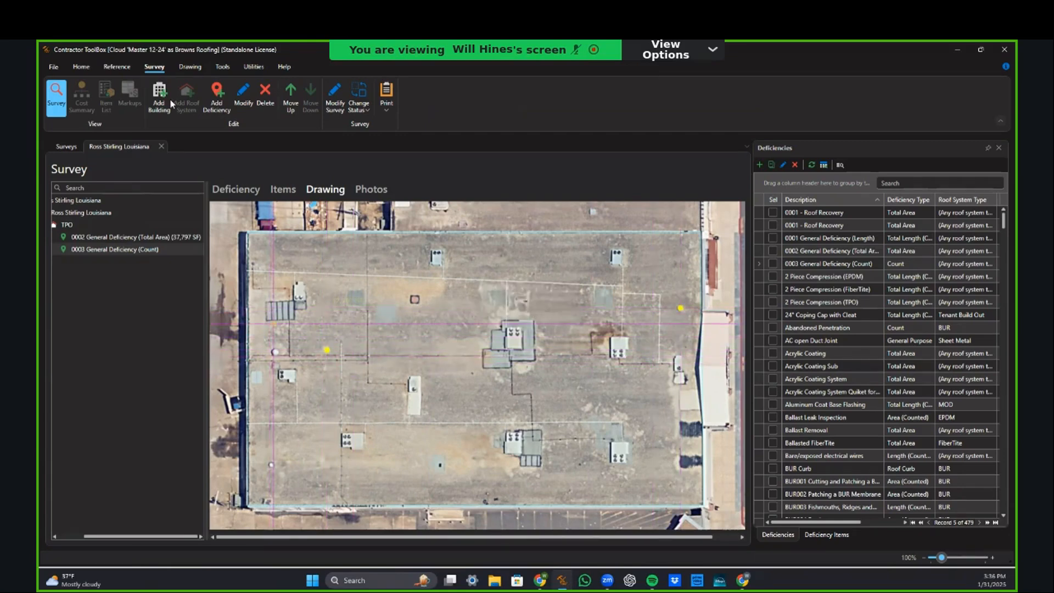
click(183, 66)
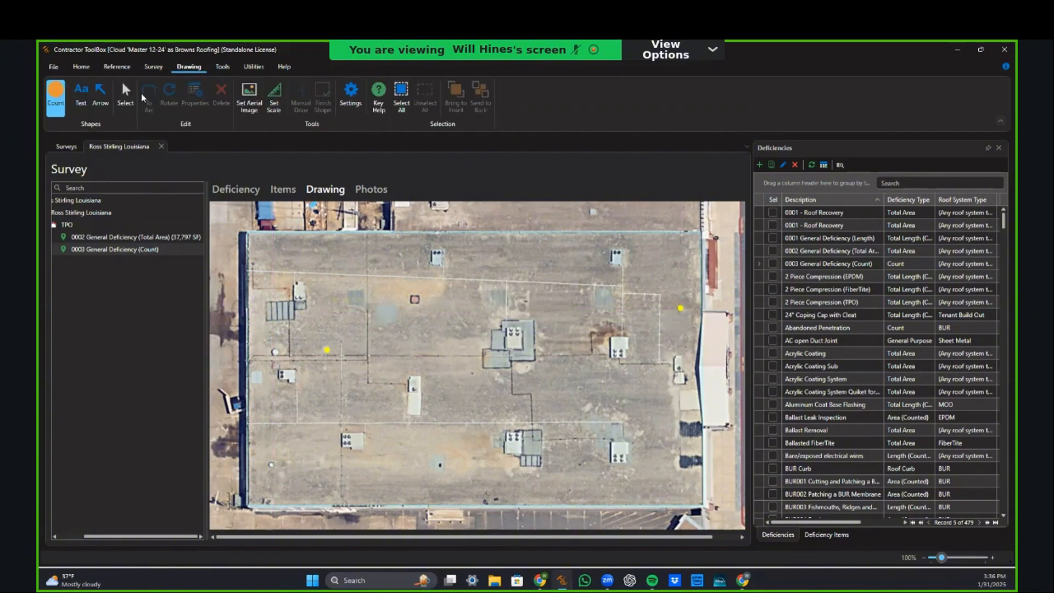
scroll(496, 380, down, 5)
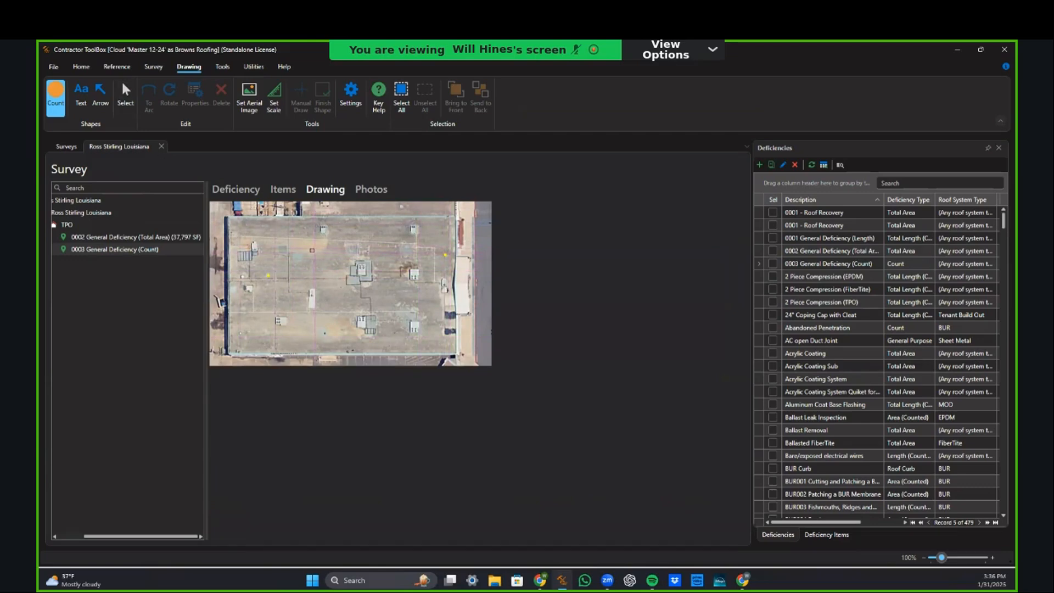
Step: Set up a new arrow as yellow with a thin shaft and small head
click(100, 95)
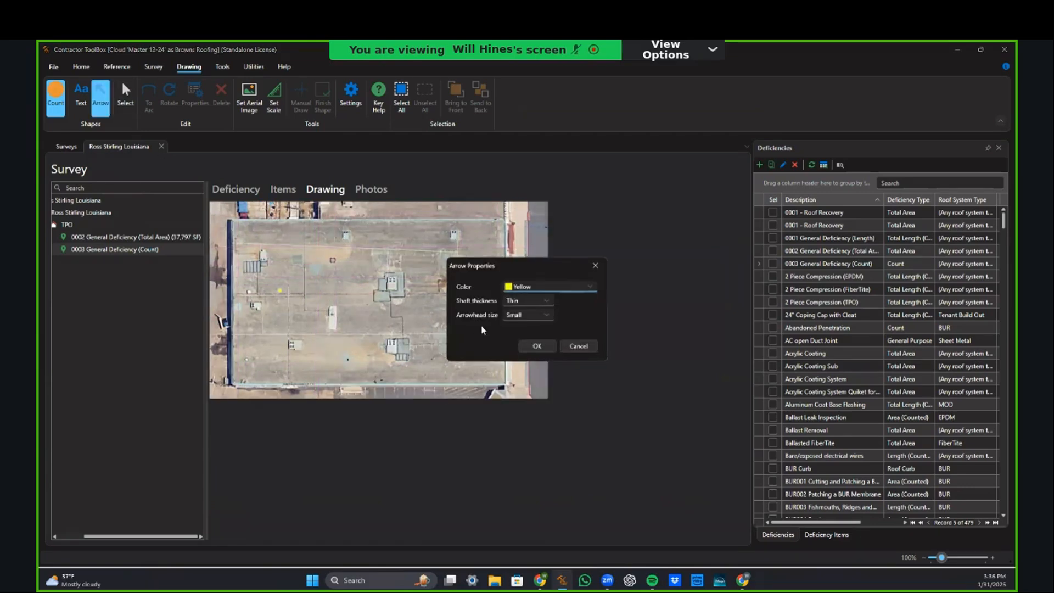
click(531, 287)
click(536, 307)
click(559, 286)
click(536, 309)
click(536, 302)
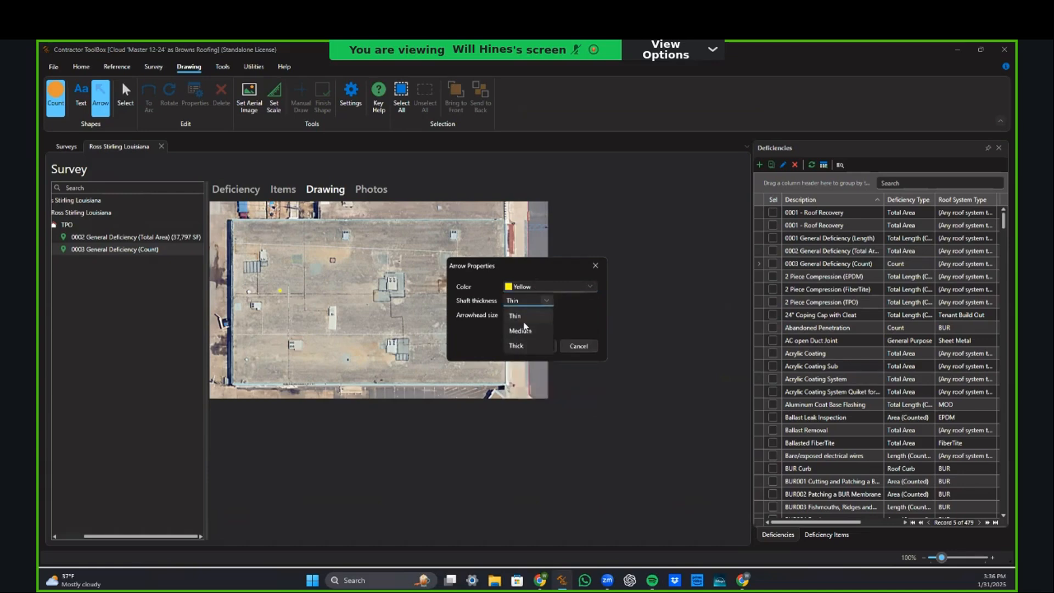
click(533, 322)
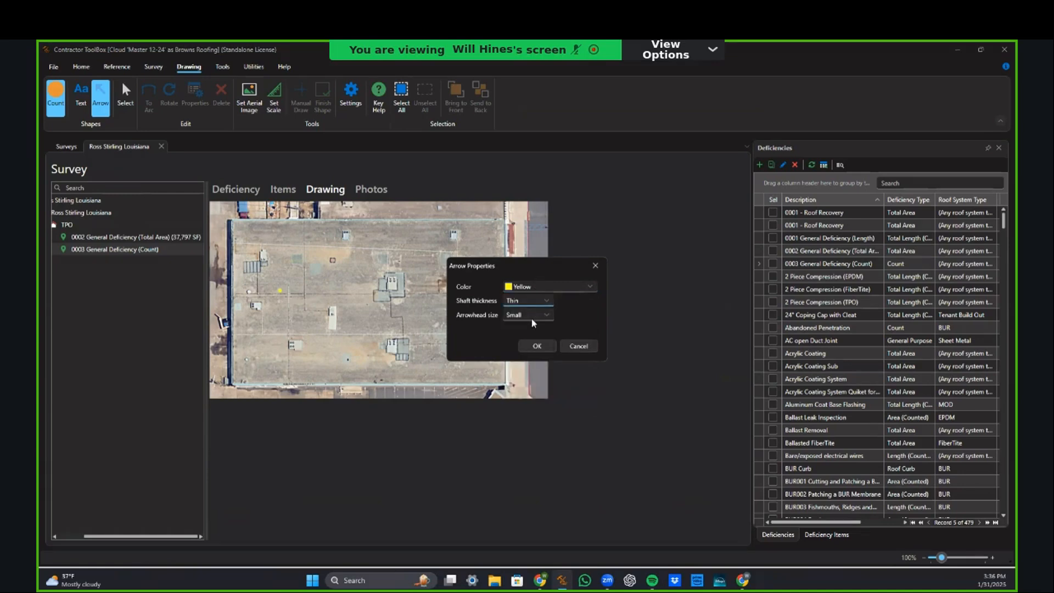
click(533, 319)
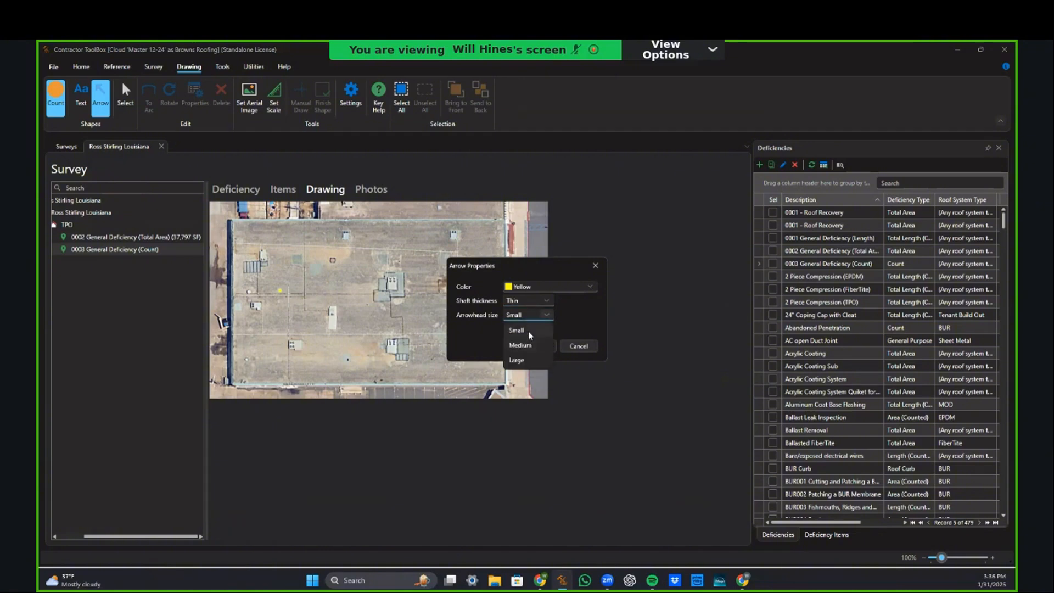
click(522, 336)
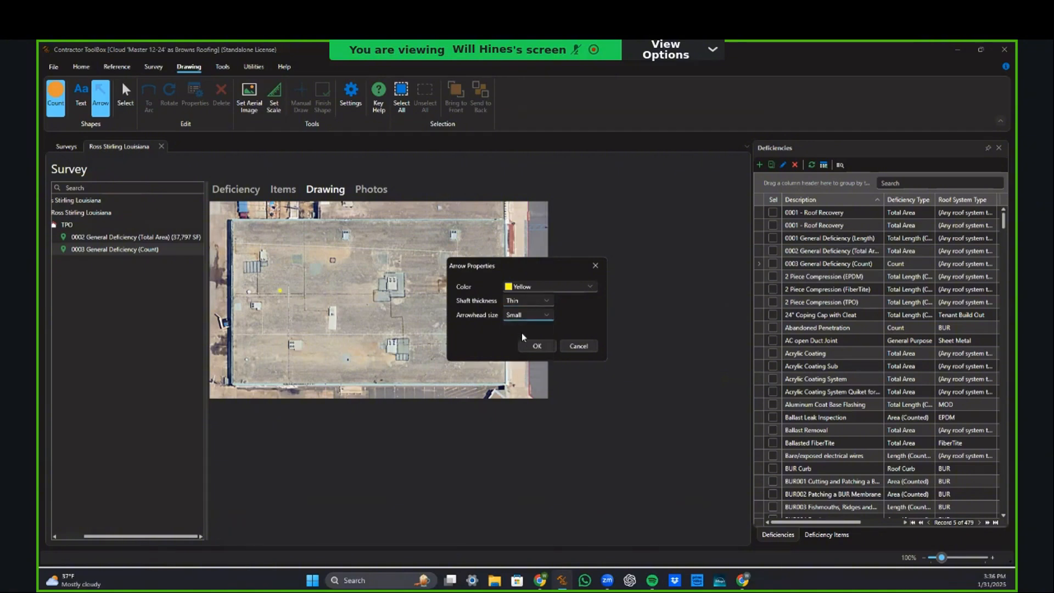
click(537, 347)
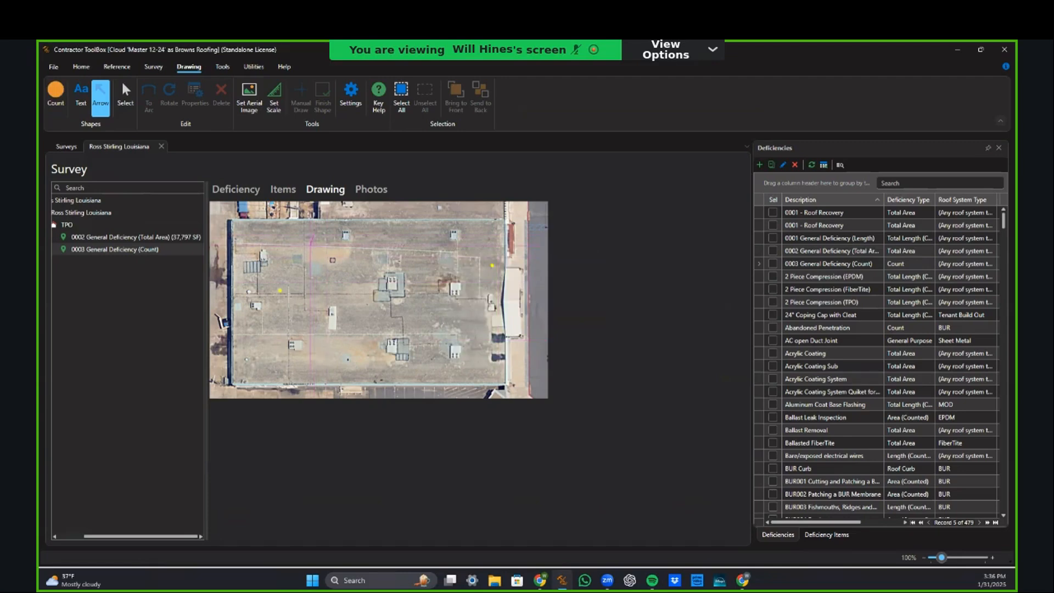
Step: Draw the arrow down-left to the left count marker, undoing the extra segments
drag(312, 236, 280, 291)
click(279, 290)
click(280, 291)
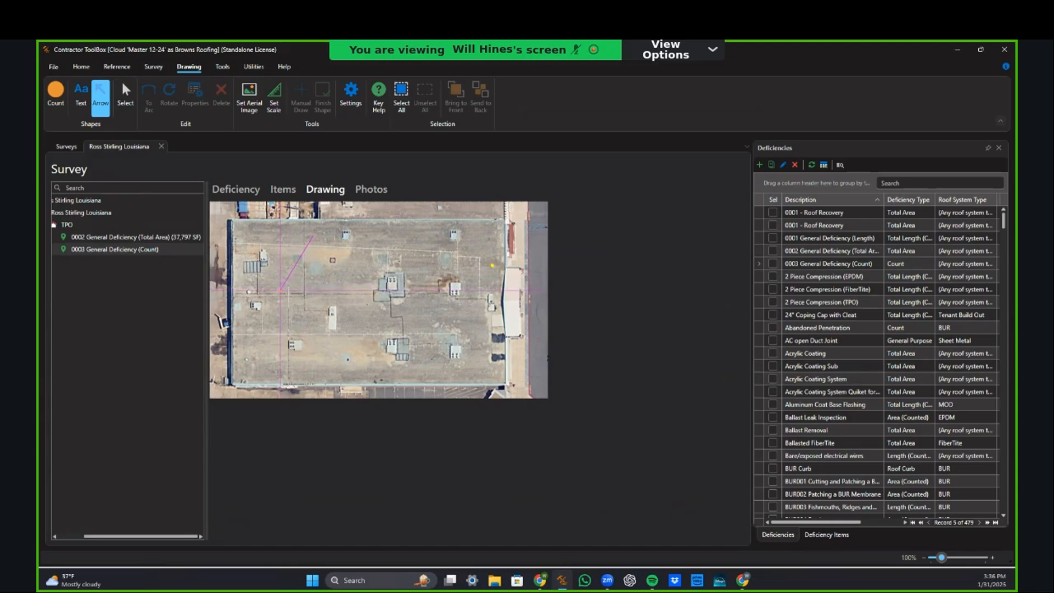
click(280, 291)
click(370, 299)
click(369, 352)
click(287, 352)
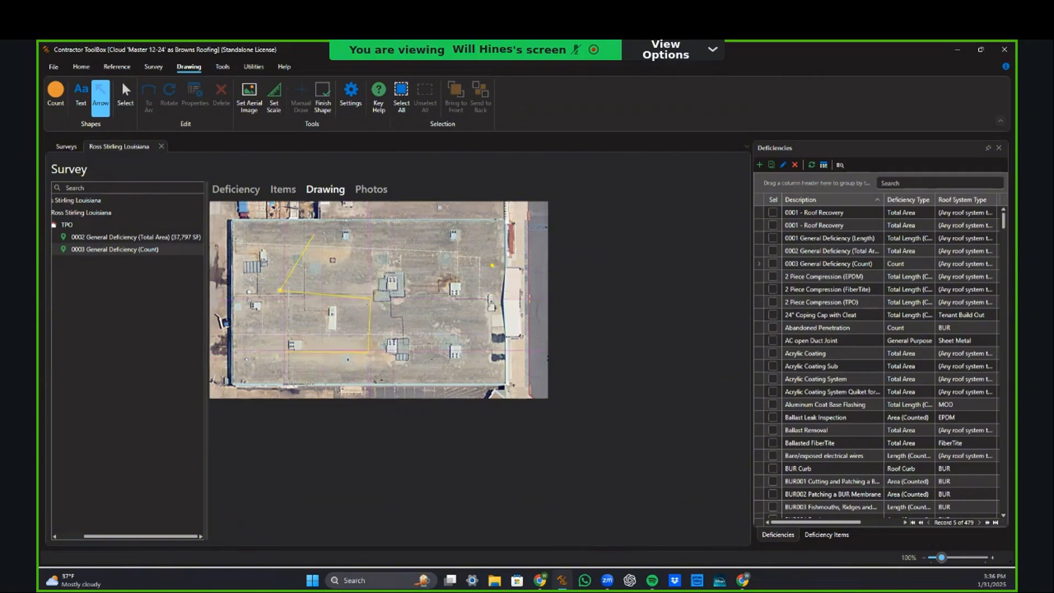
key(ctrl+z)
key(ctrl+z)
key(ctrl+z)
Step: Finish the arrow and start a 'Reflash this pipe' text label at font size 12
key(Return)
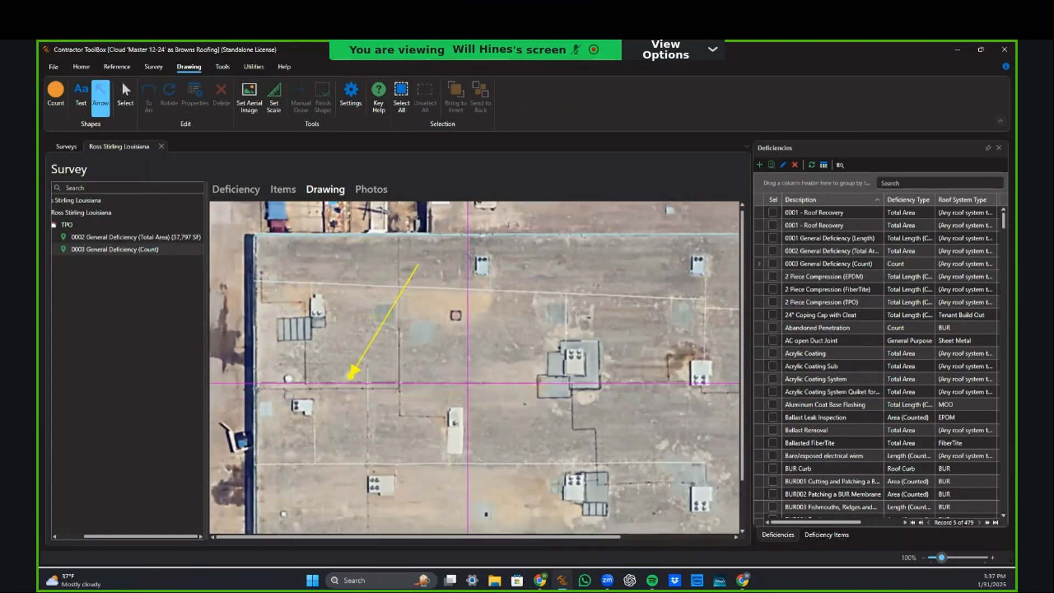
scroll(287, 367, up, 2)
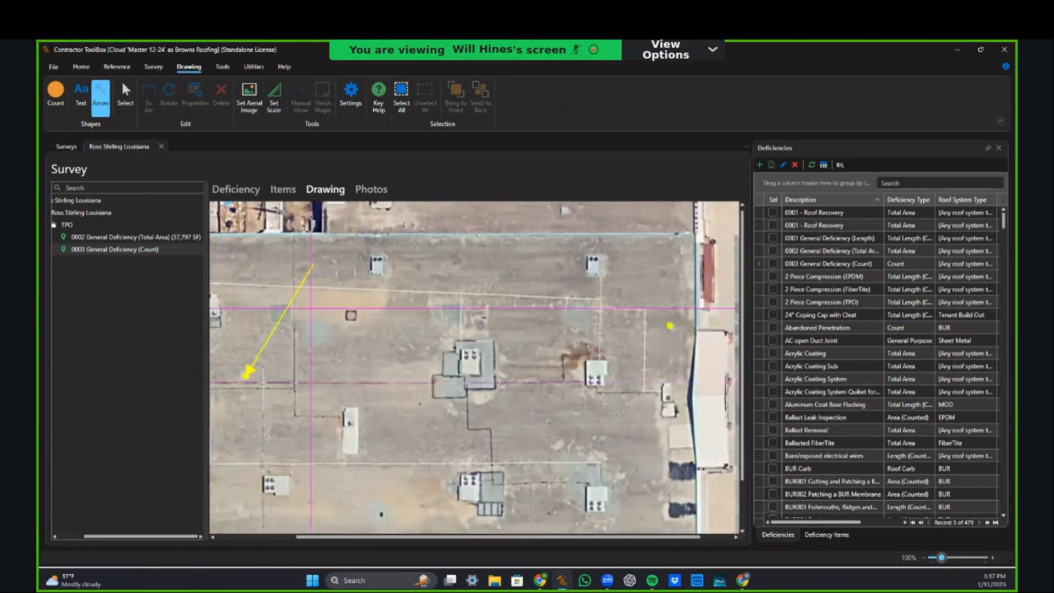
click(84, 100)
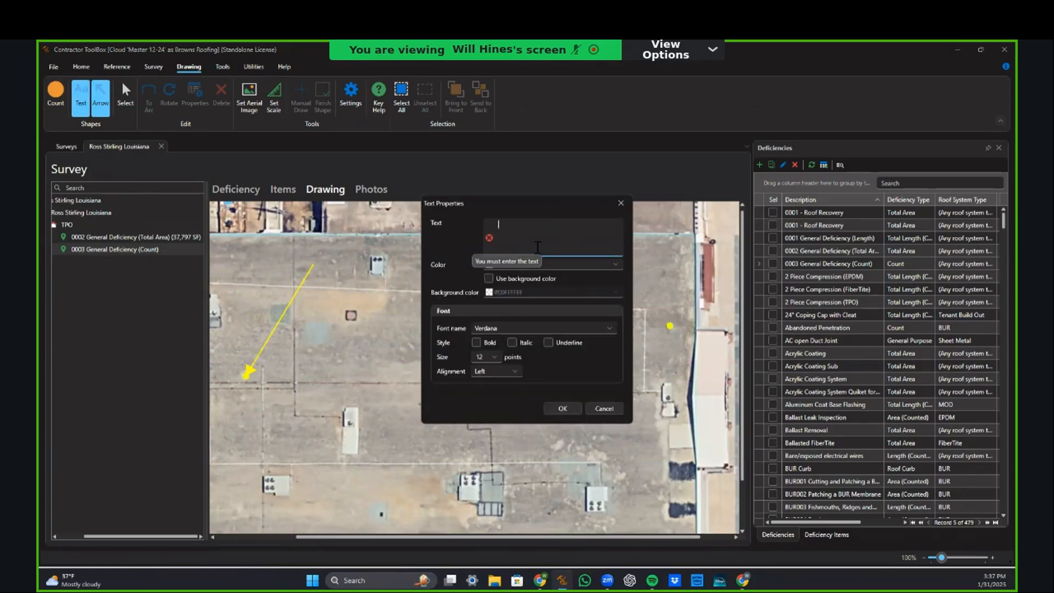
text(R)
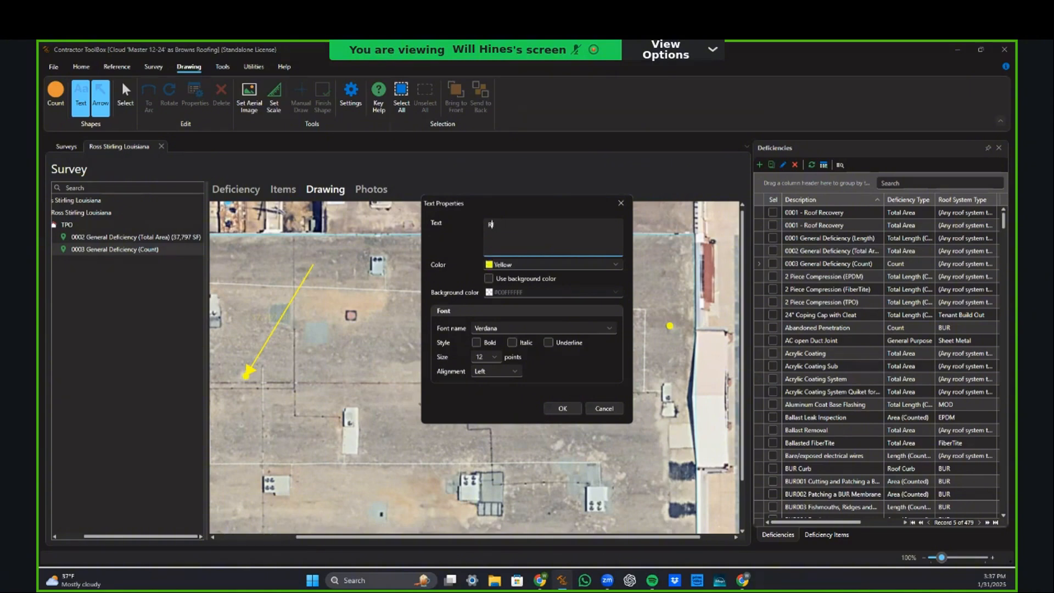
text(eflash this pipe)
click(494, 357)
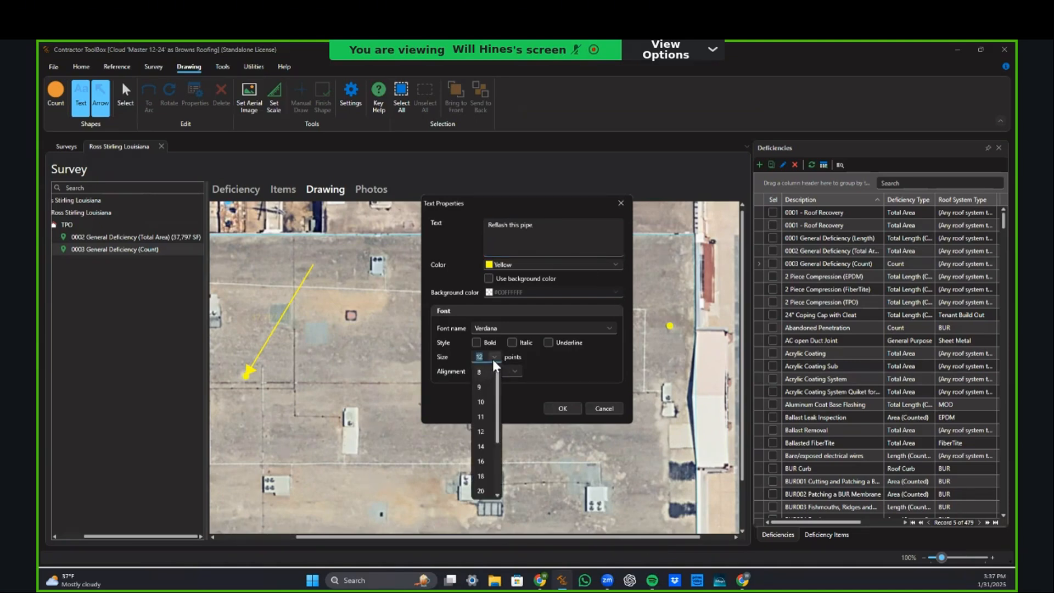
click(494, 357)
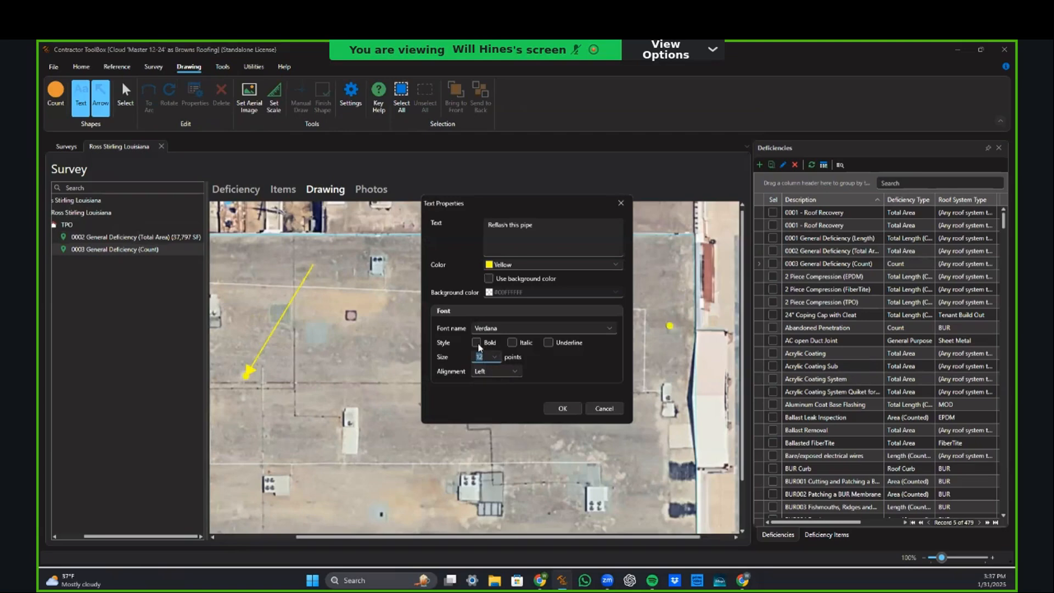
Step: Make the label blue on a white background and place it at the arrow's upper end
click(498, 266)
click(551, 365)
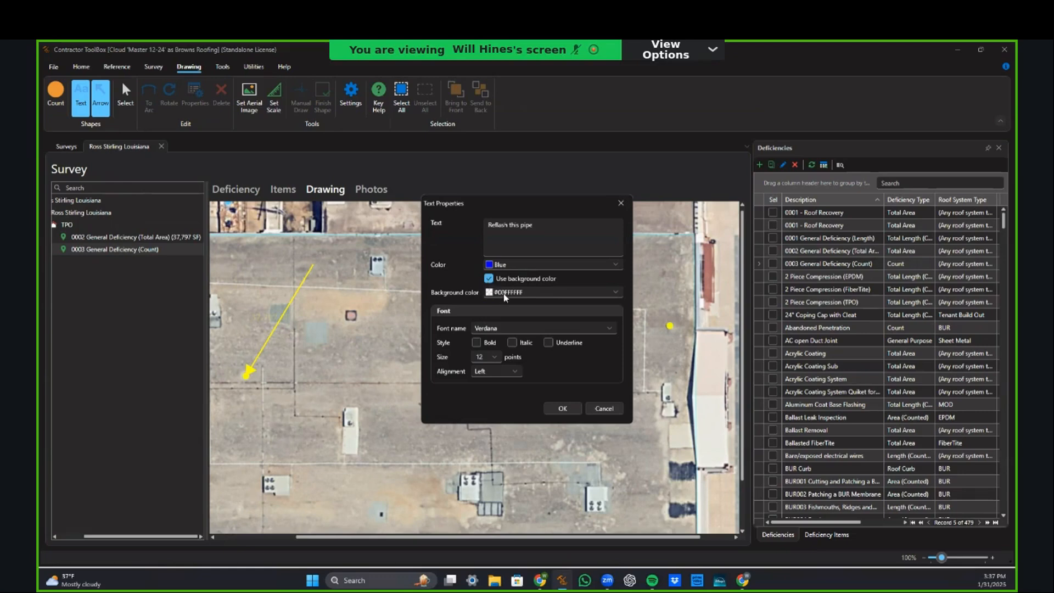
click(504, 295)
click(493, 336)
click(563, 409)
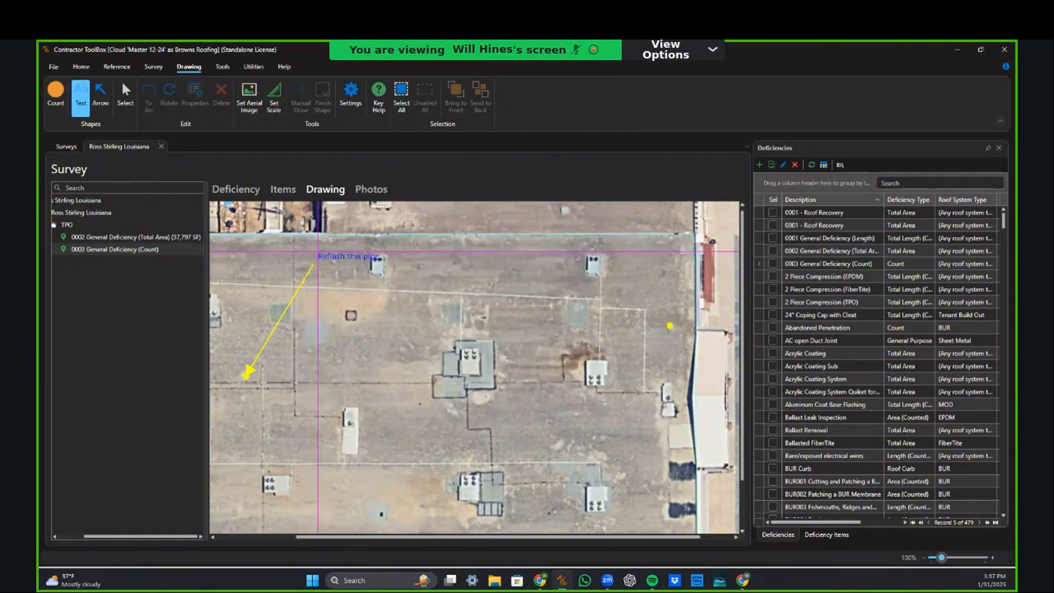
click(307, 251)
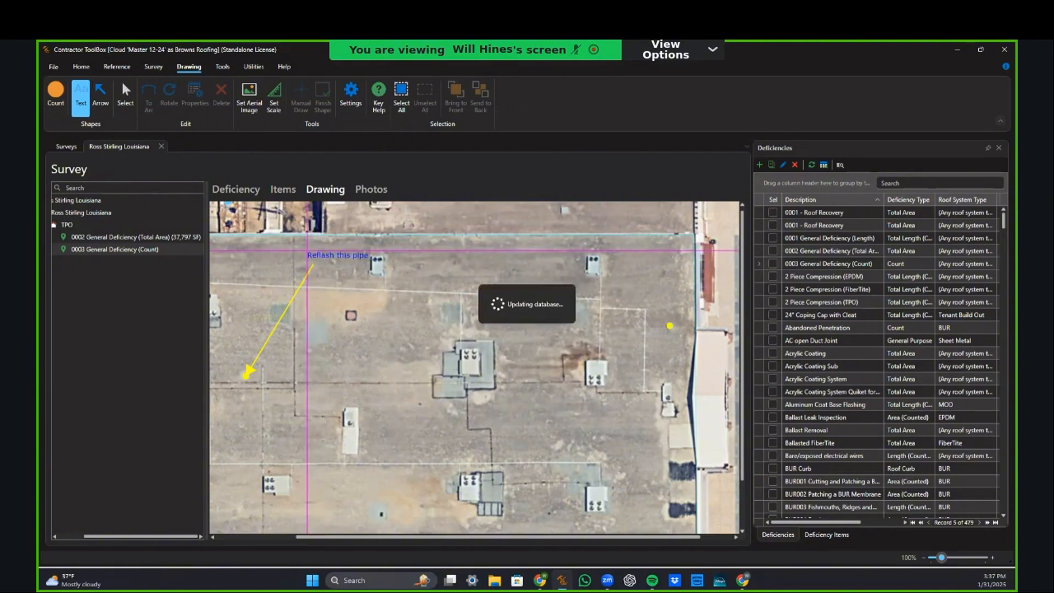
scroll(530, 365, left, 2)
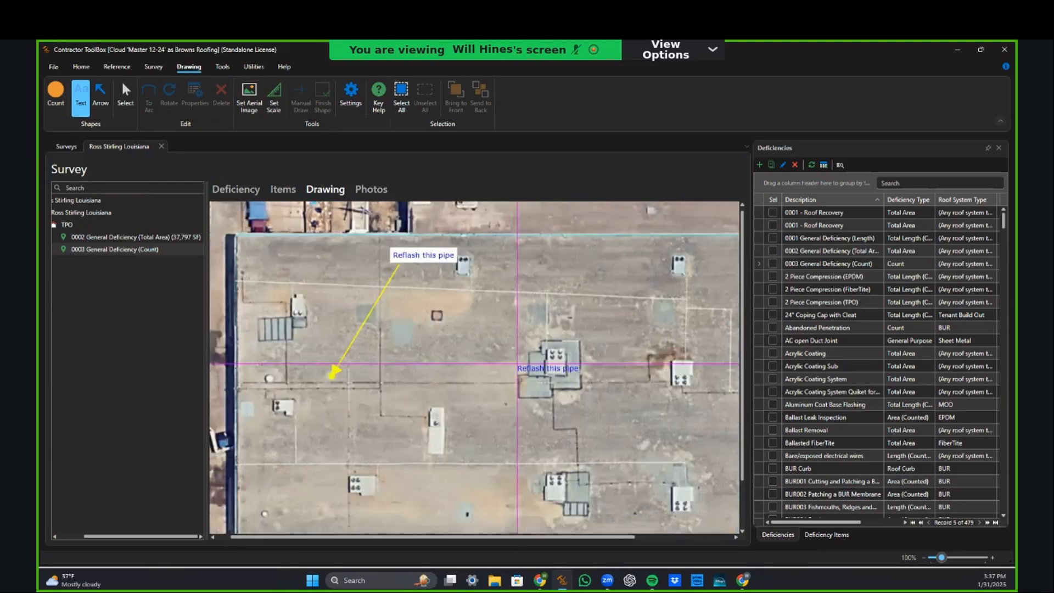
scroll(517, 372, down, 1)
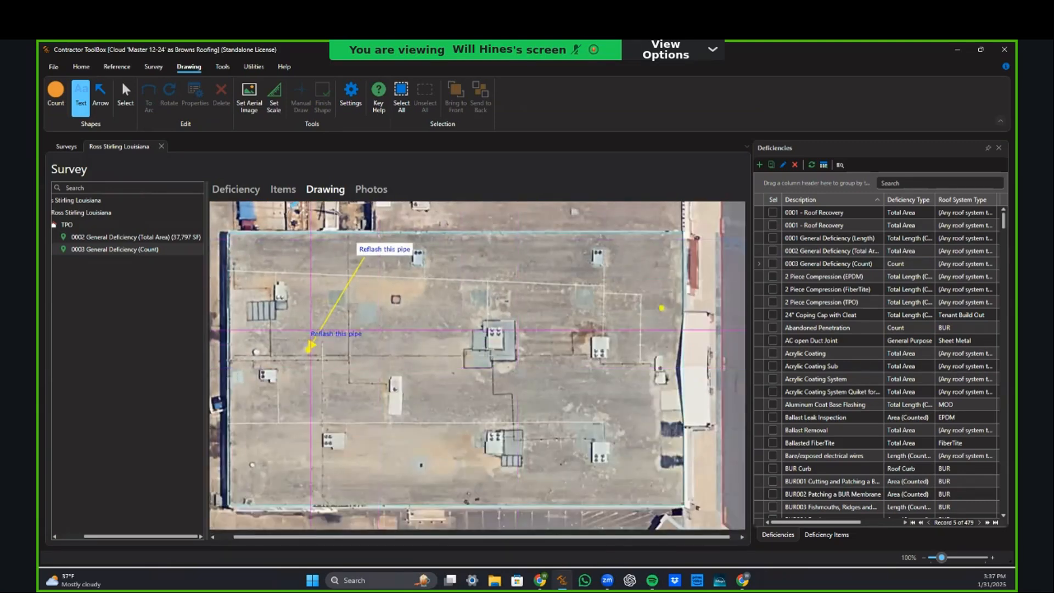
Step: Switch to the Count tool and browse the General Deficiency entries in the Deficiencies grid
click(62, 98)
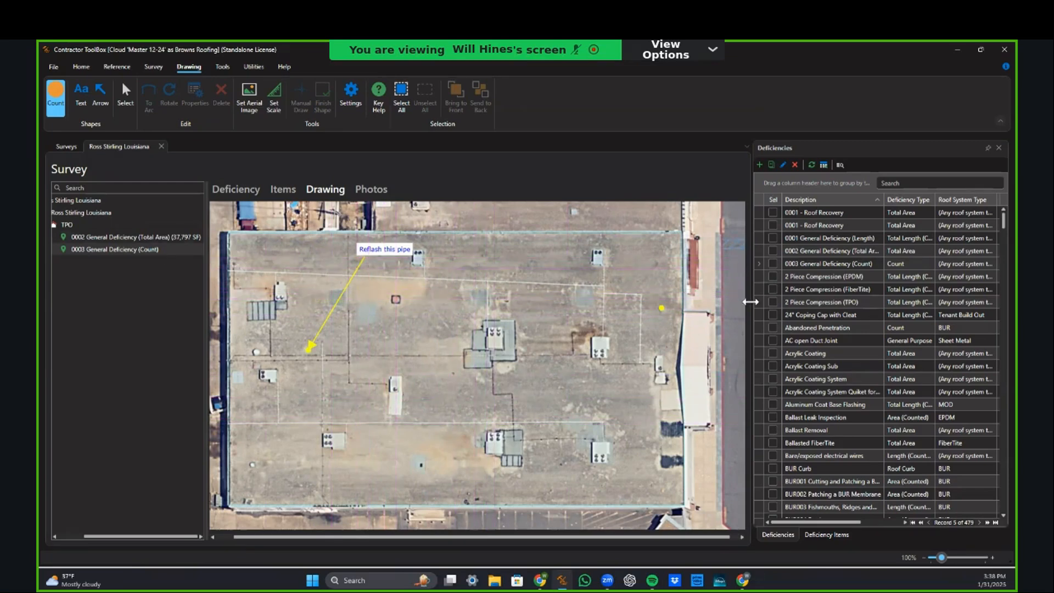
click(820, 266)
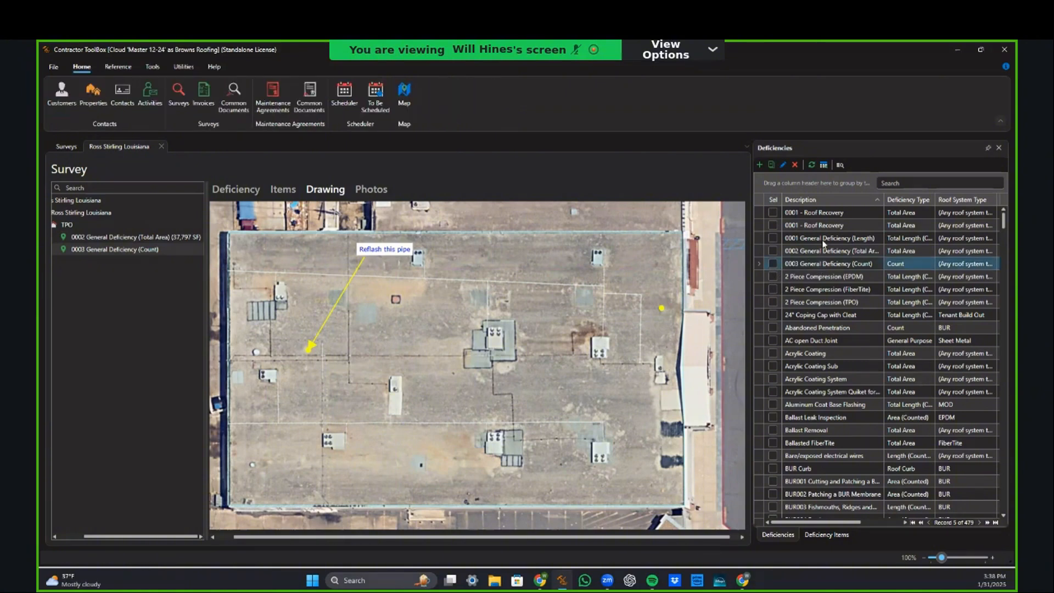
key(Up)
key(Up)
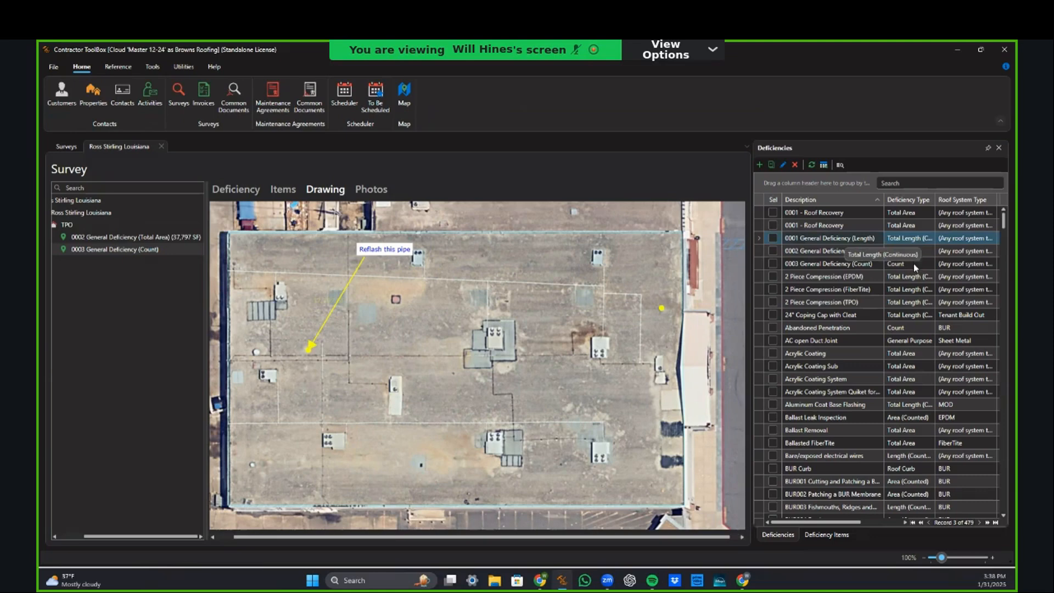
click(642, 280)
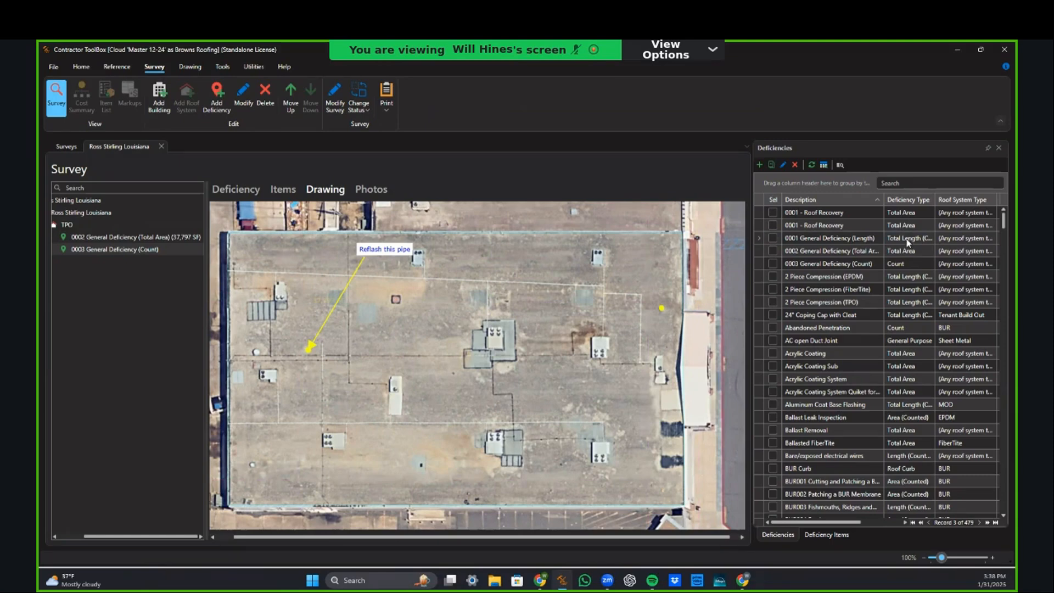
click(906, 240)
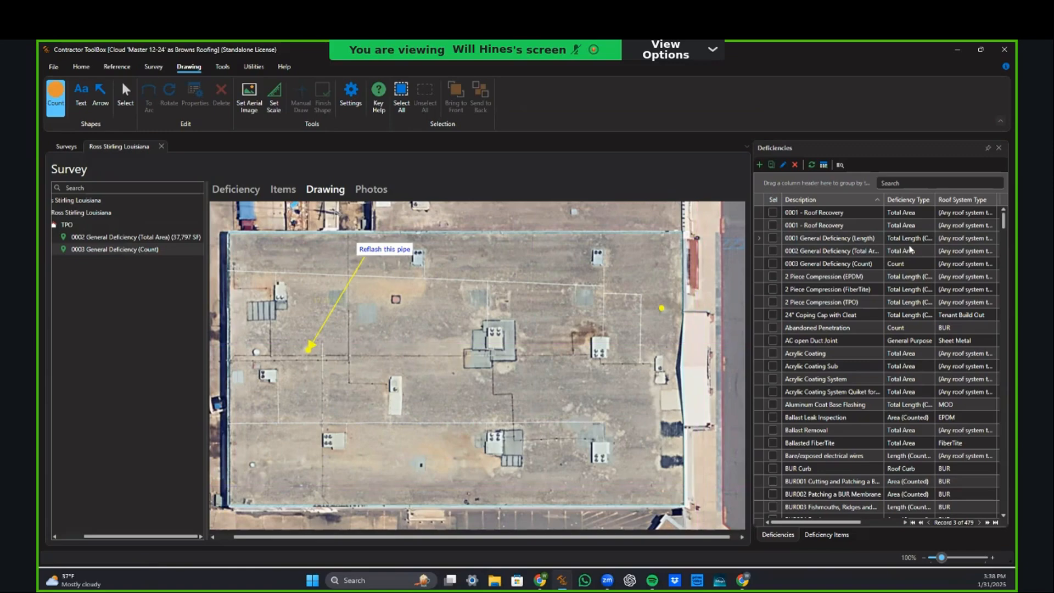
click(906, 267)
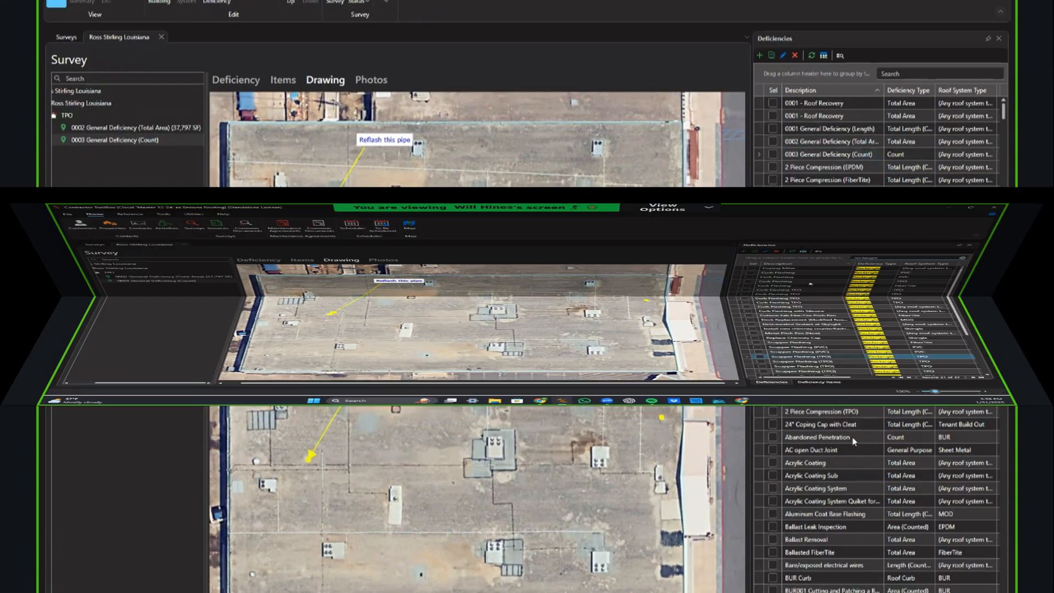
scroll(804, 346, down, 2)
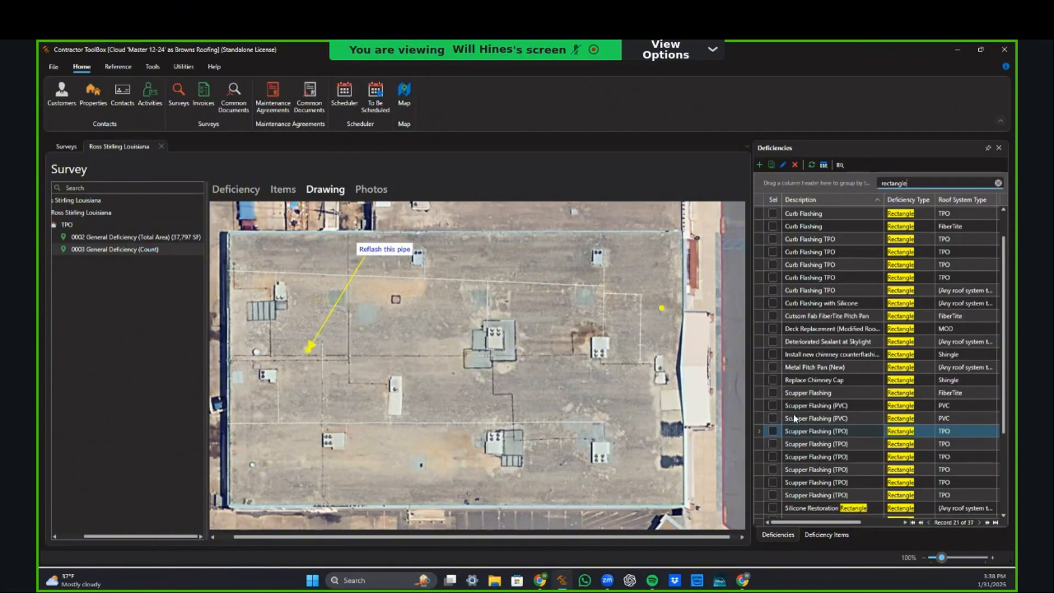
scroll(815, 420, down, 3)
scroll(814, 417, up, 1)
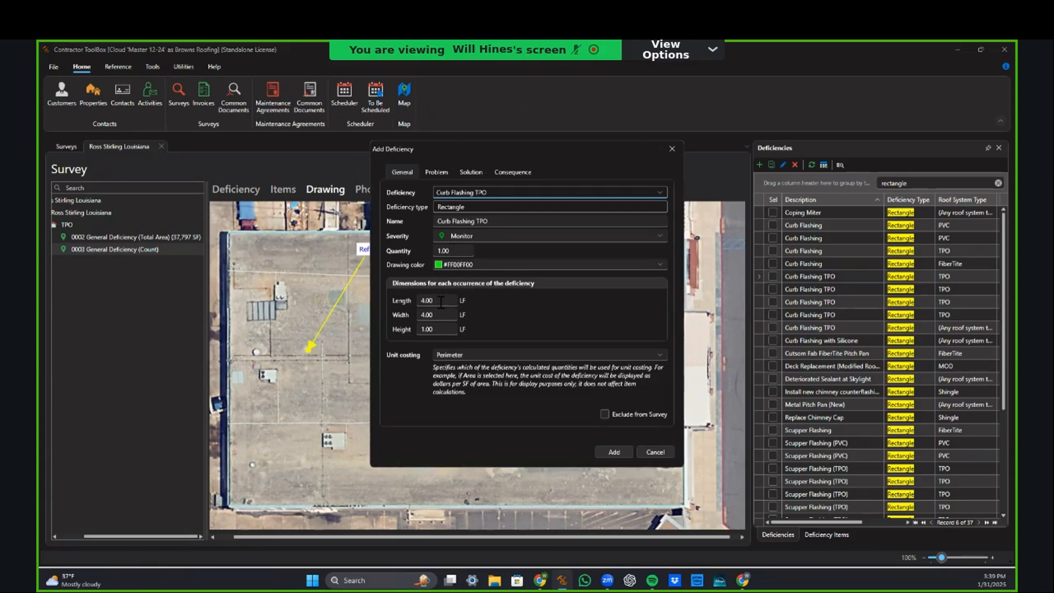
Step: Add a Curb Flashing TPO deficiency with Length 4.00, Width 4.00 and Height 1.00
click(441, 302)
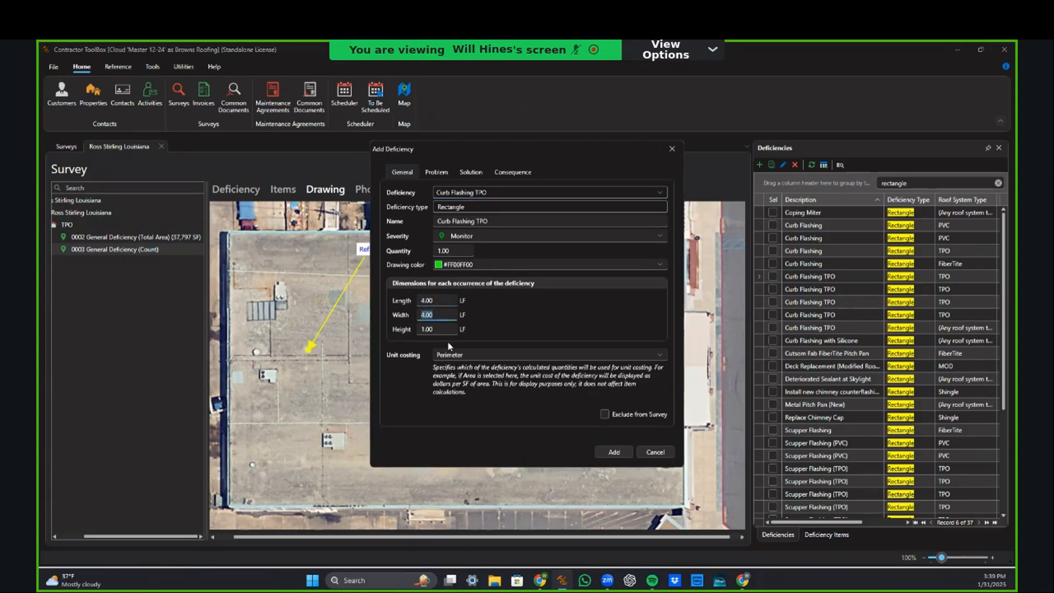
key(Tab)
click(449, 301)
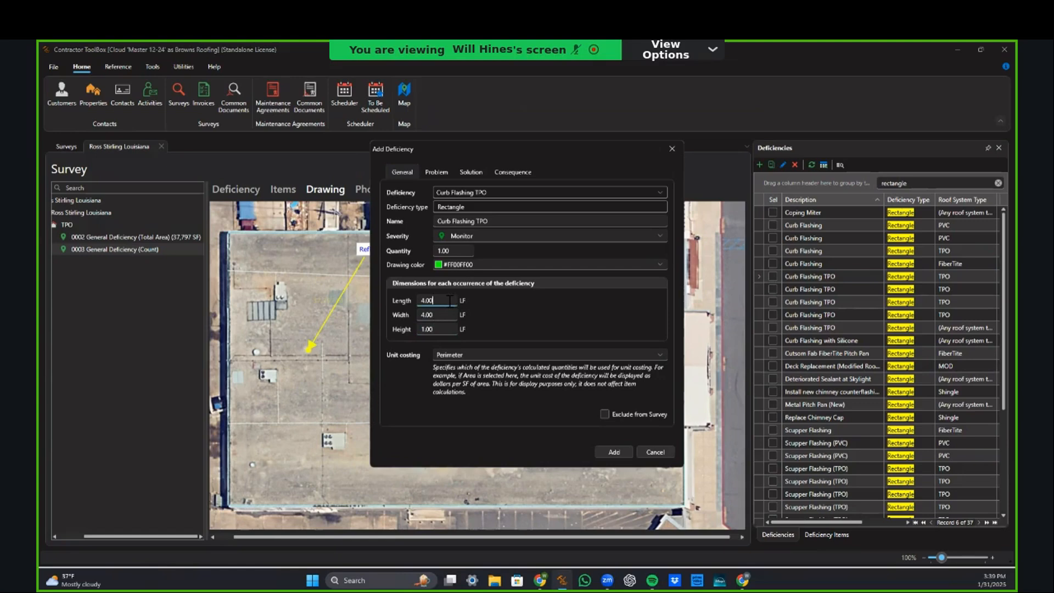
click(428, 331)
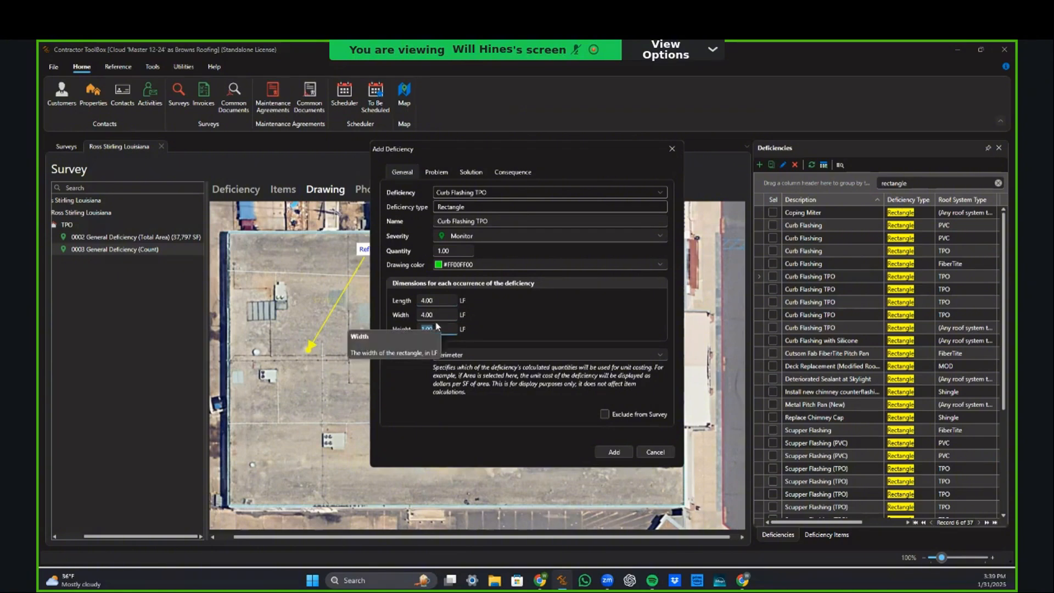
key(shift+Tab)
key(shift+Tab)
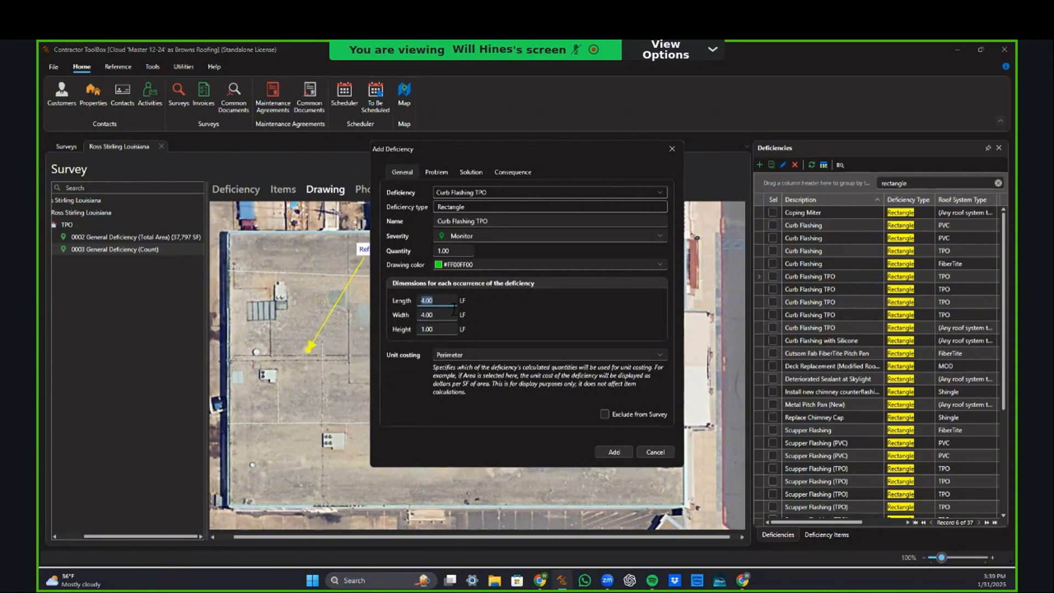
click(614, 454)
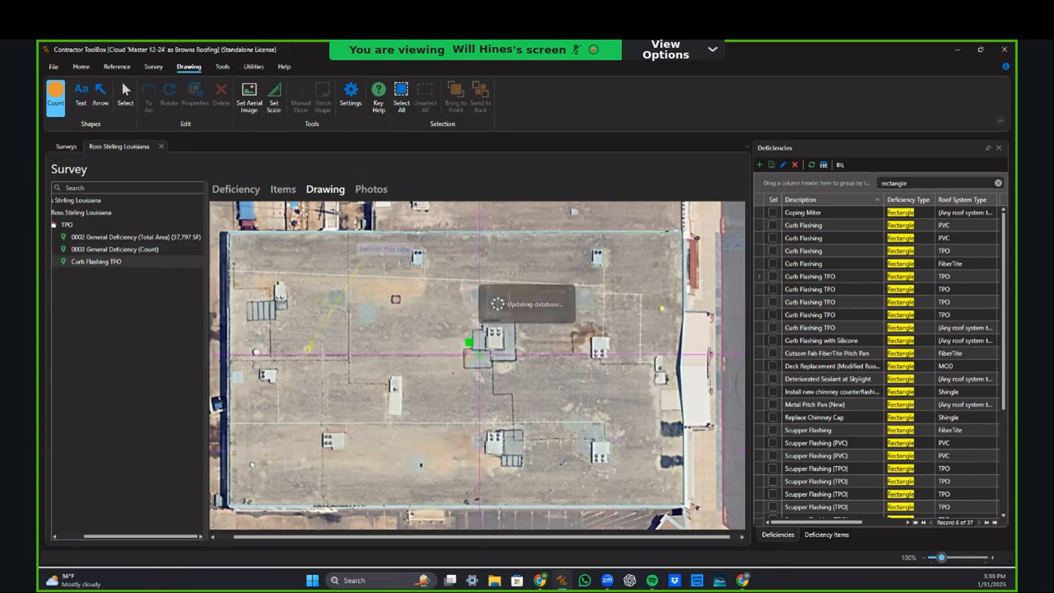
Step: Delete the stray green count marker from the roof
click(125, 94)
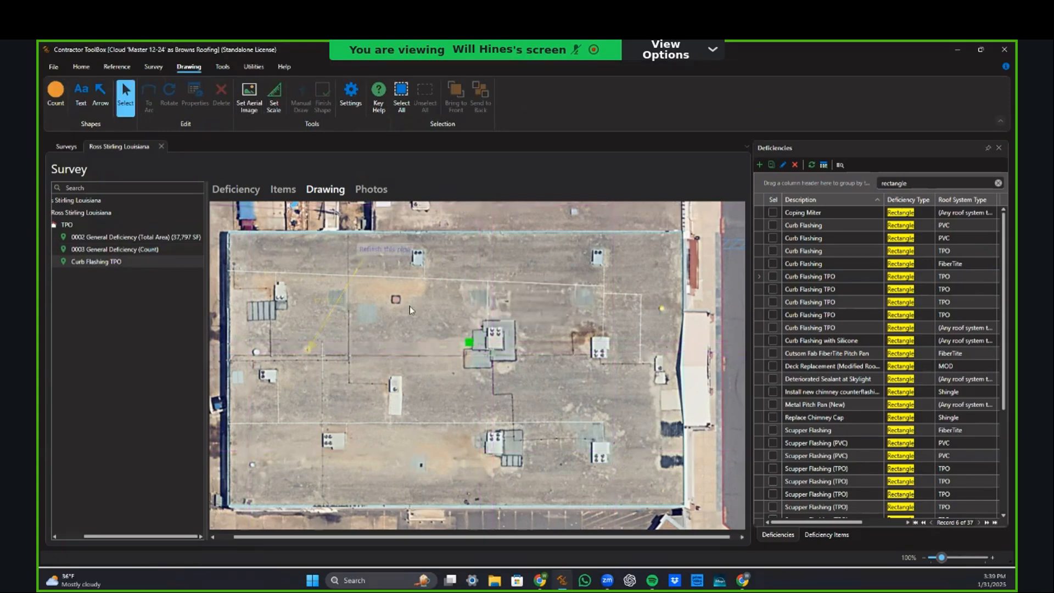
click(470, 344)
key(Delete)
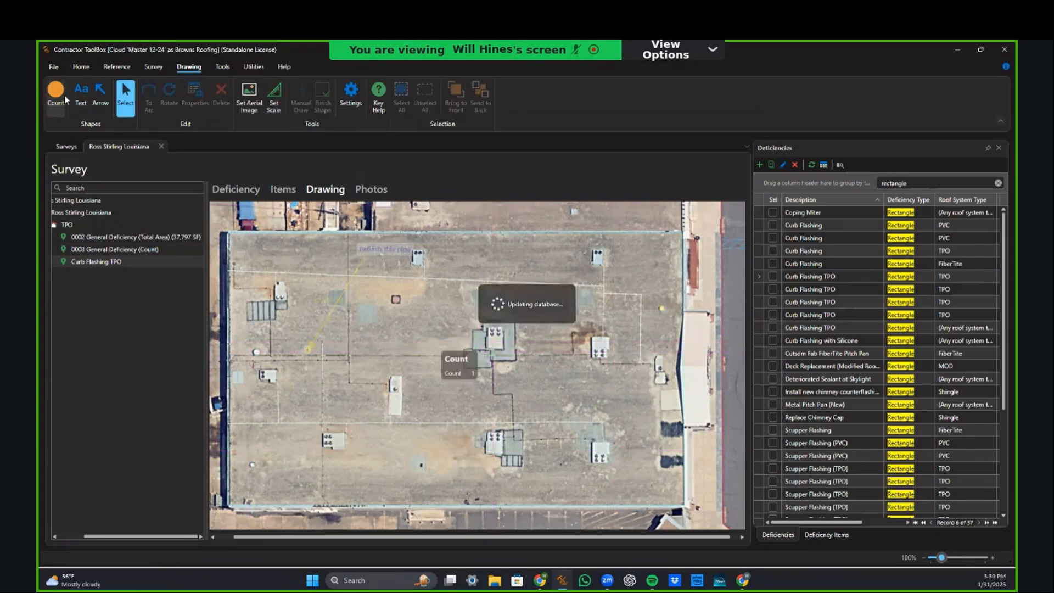
click(58, 99)
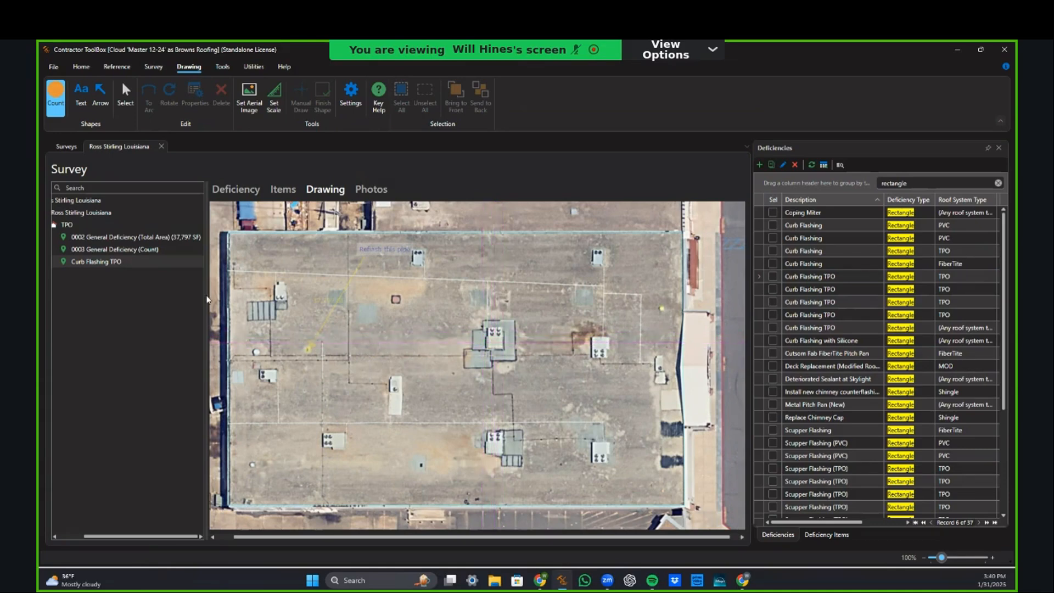
Step: Resize the Curb Flashing TPO deficiency to Length 10 and Width 8
click(113, 261)
click(544, 350)
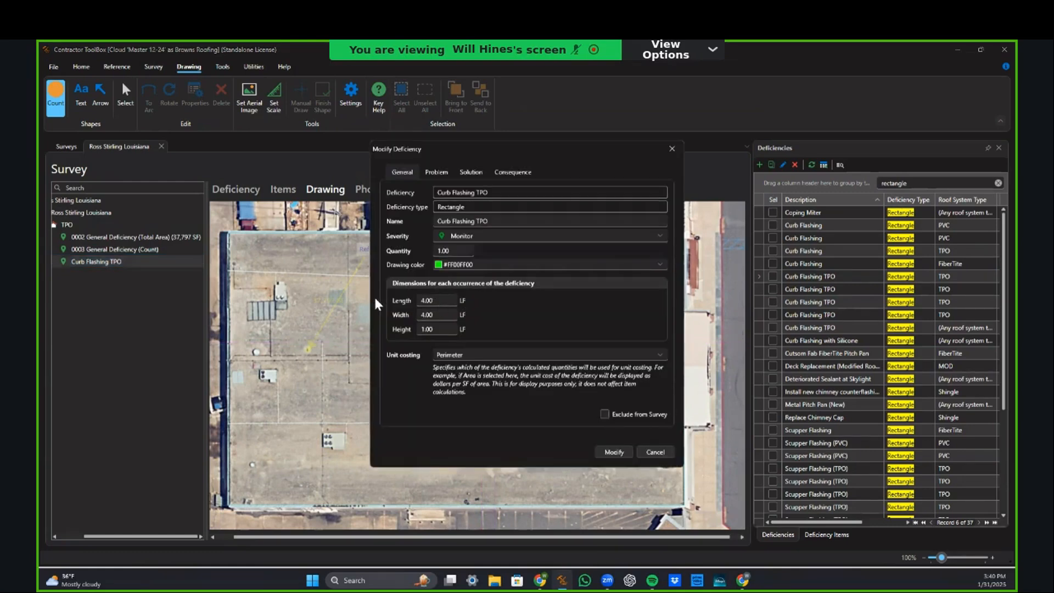
drag(439, 300, 371, 303)
text(10)
drag(442, 316, 368, 317)
text(8)
click(617, 457)
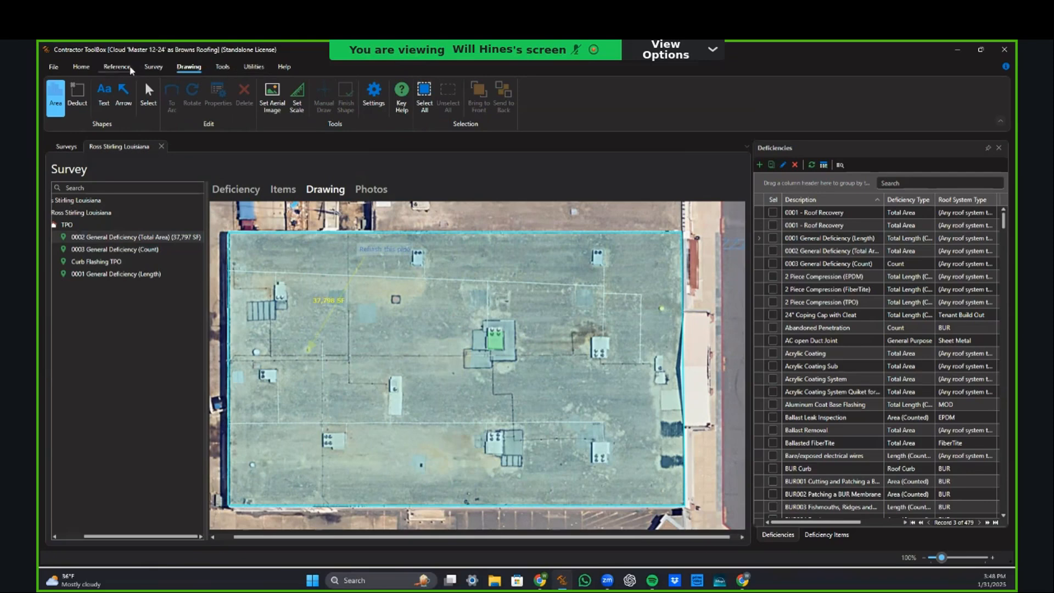
Step: Request the Drawings internal report with roof and deficiency drawings merged into building drawings
click(153, 66)
click(387, 98)
mouse_move(365, 160)
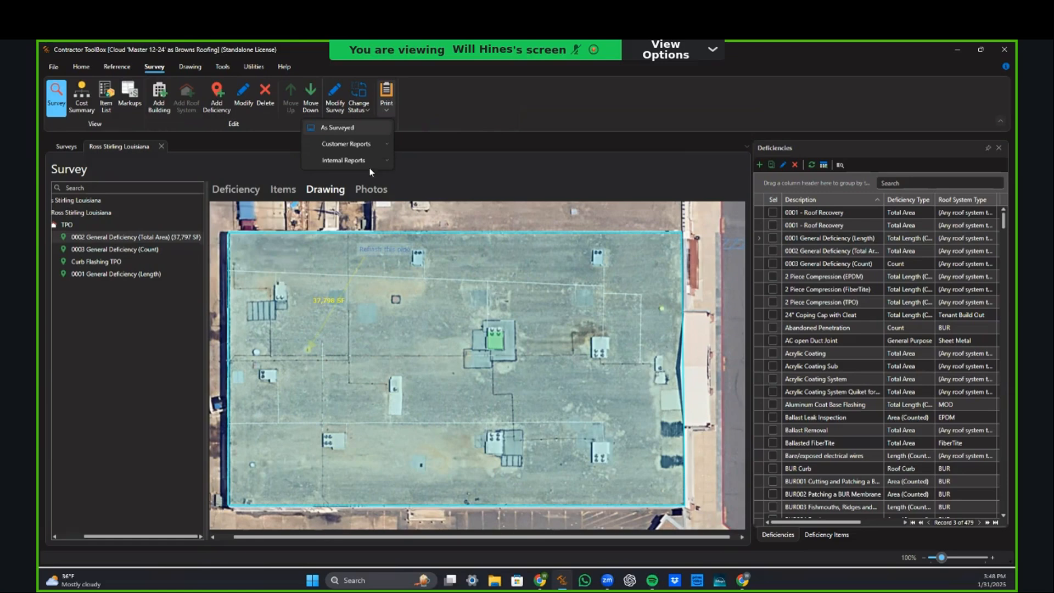
click(255, 244)
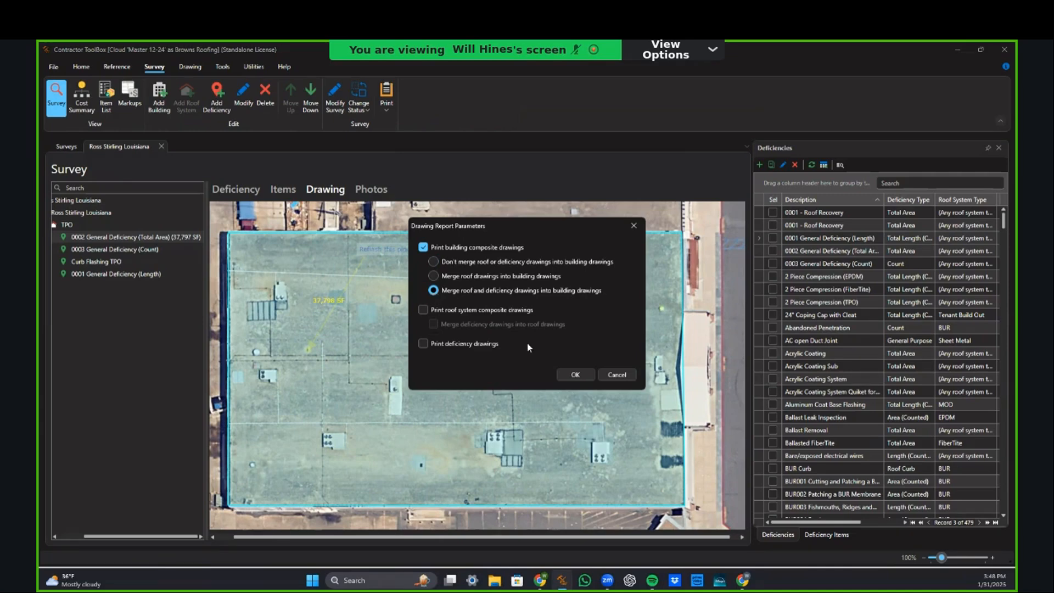
click(571, 376)
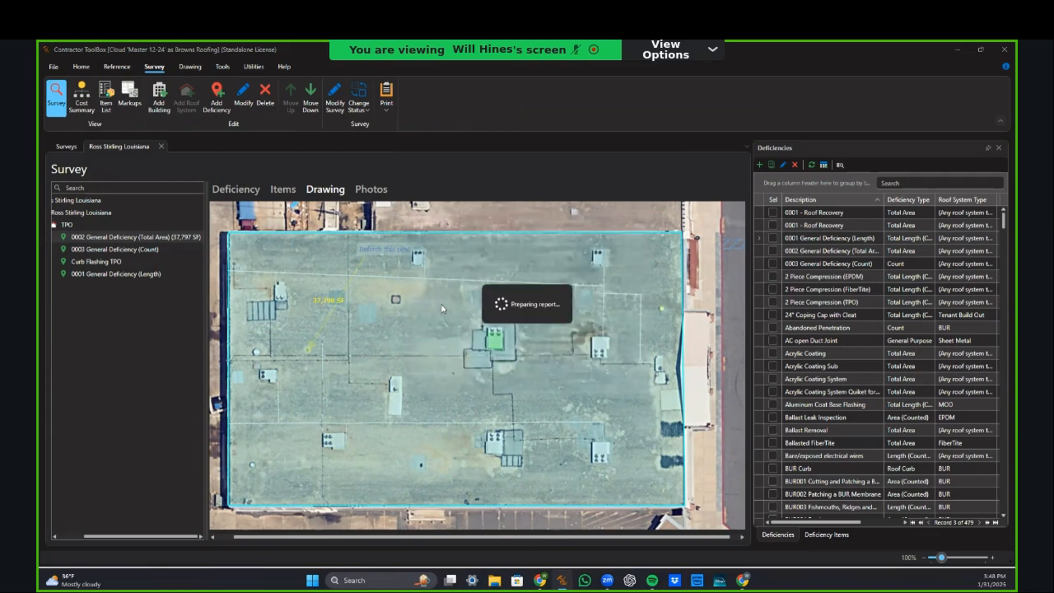
Step: Scroll the two-page drawings report down to the Composite Building Drawing on page 2
scroll(609, 288, down, 3)
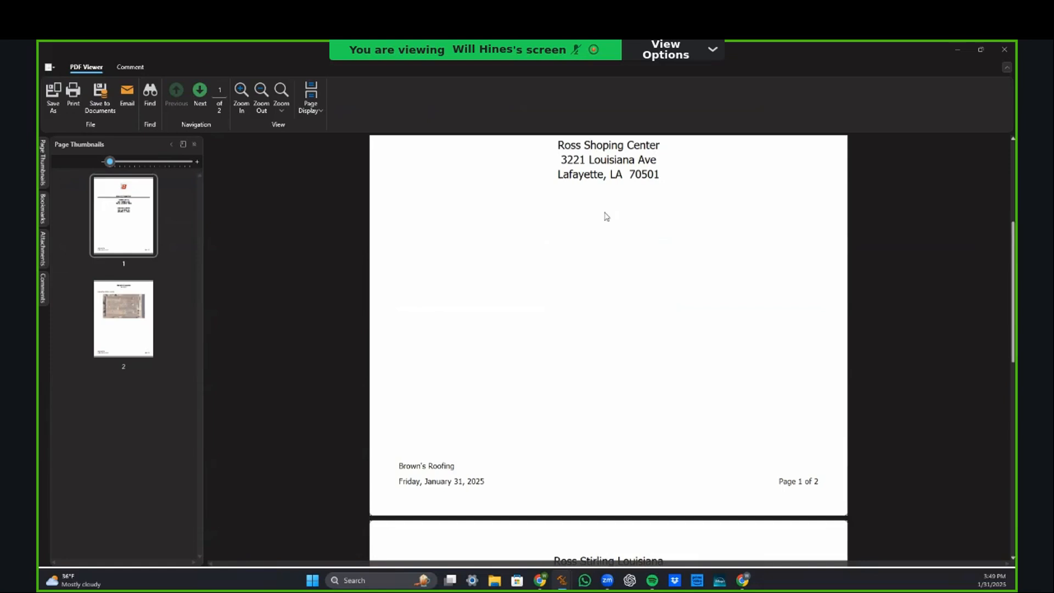
scroll(716, 295, down, 2)
scroll(716, 295, down, 5)
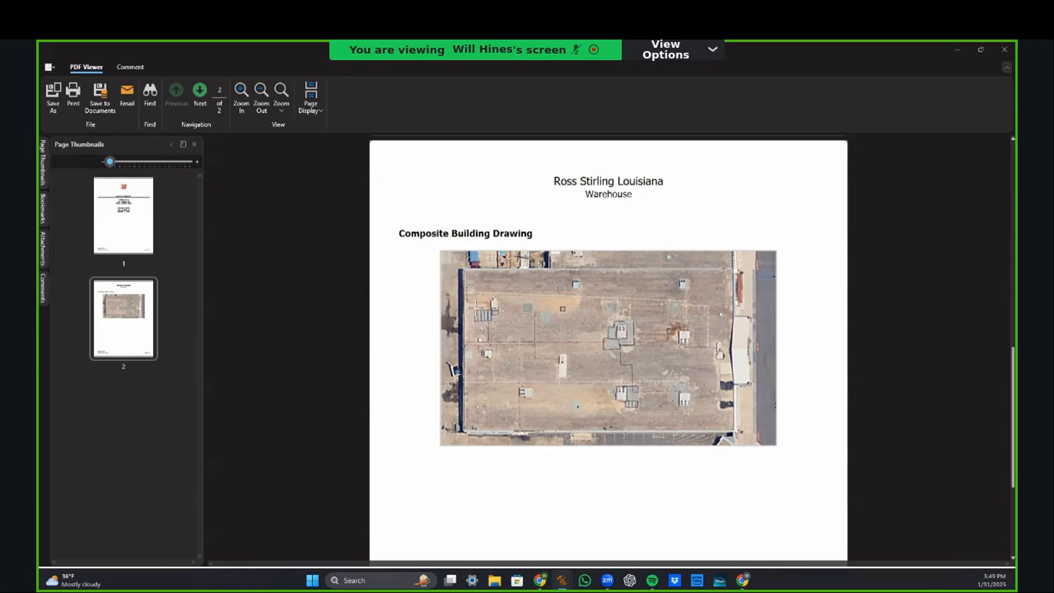
Step: Close the report preview and outline the whole TPO roof as an area
click(1004, 49)
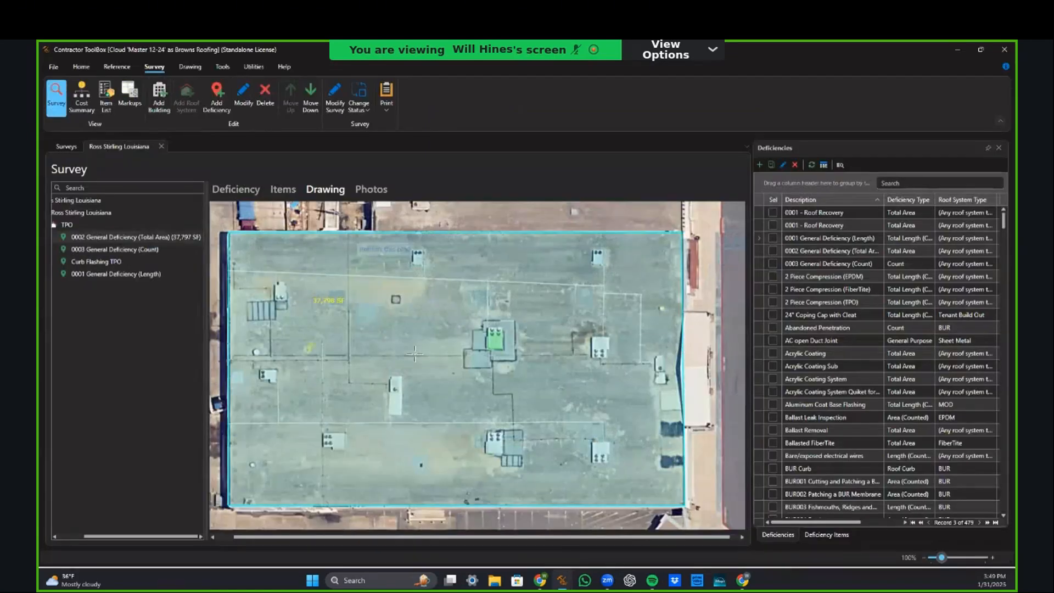
click(91, 225)
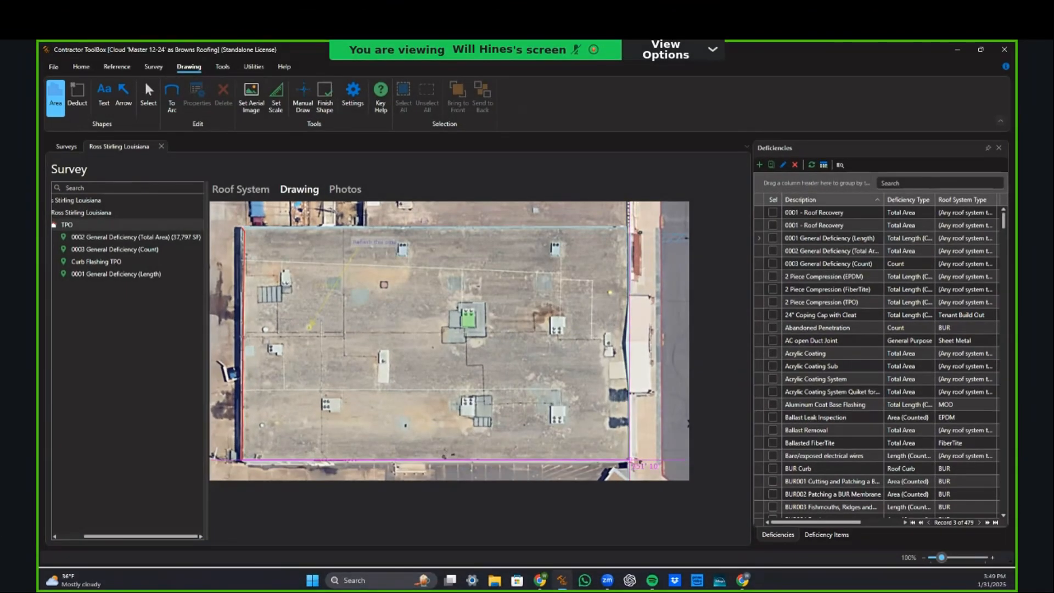
click(630, 459)
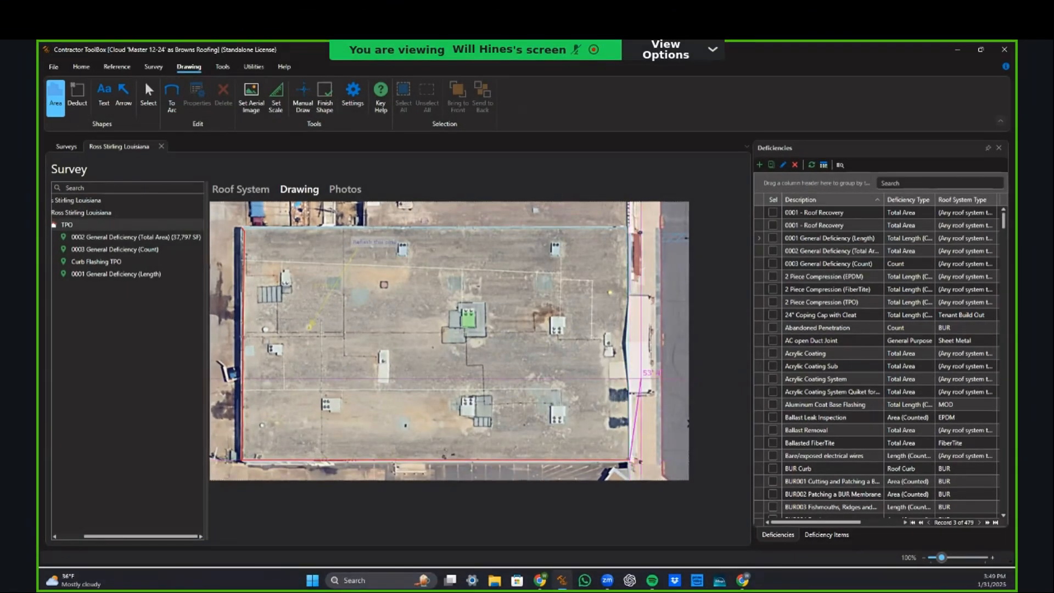
click(627, 228)
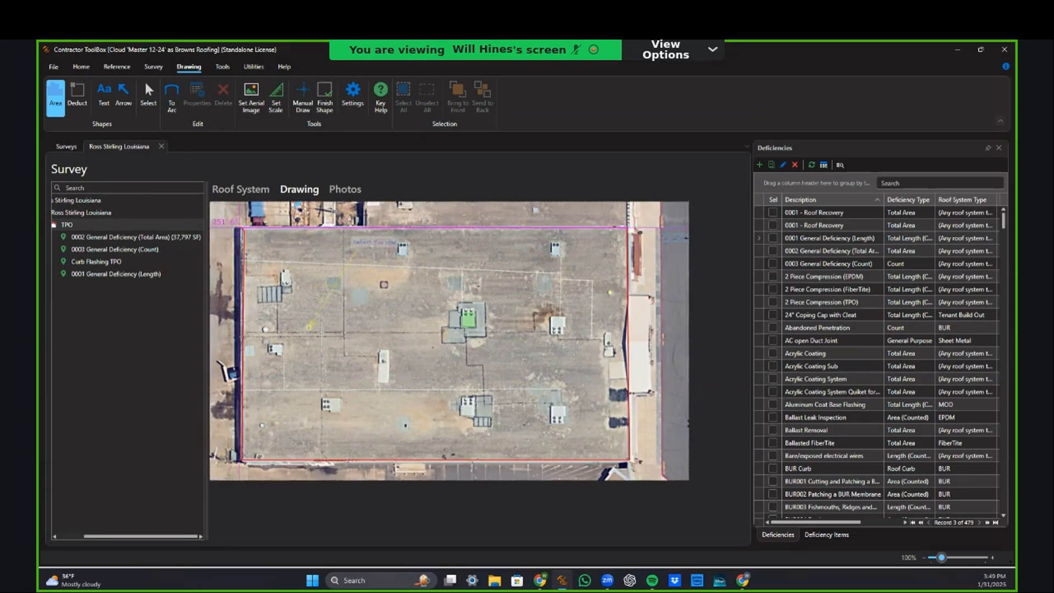
click(242, 227)
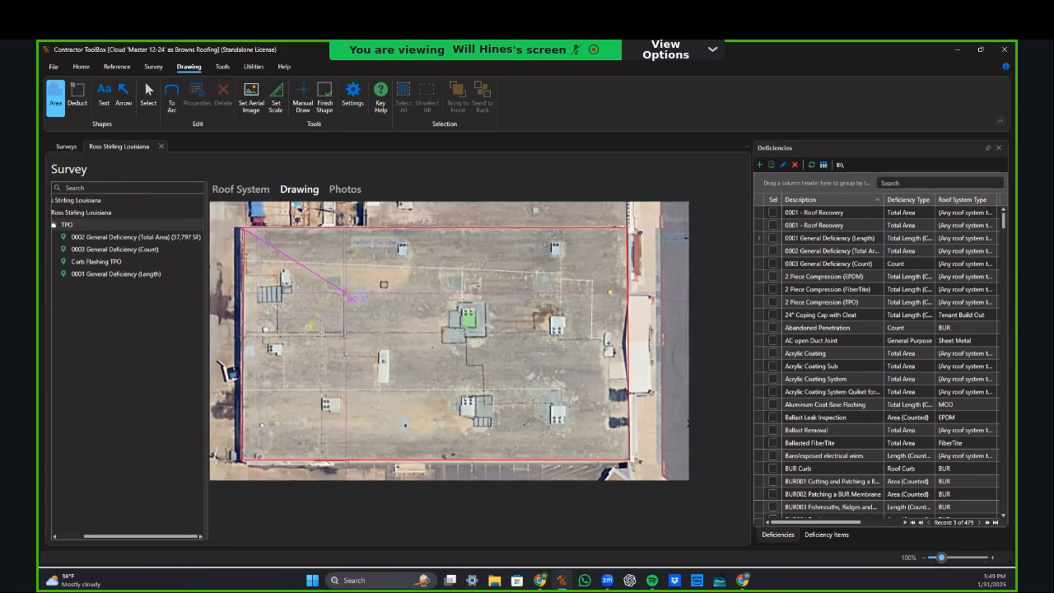
key(f)
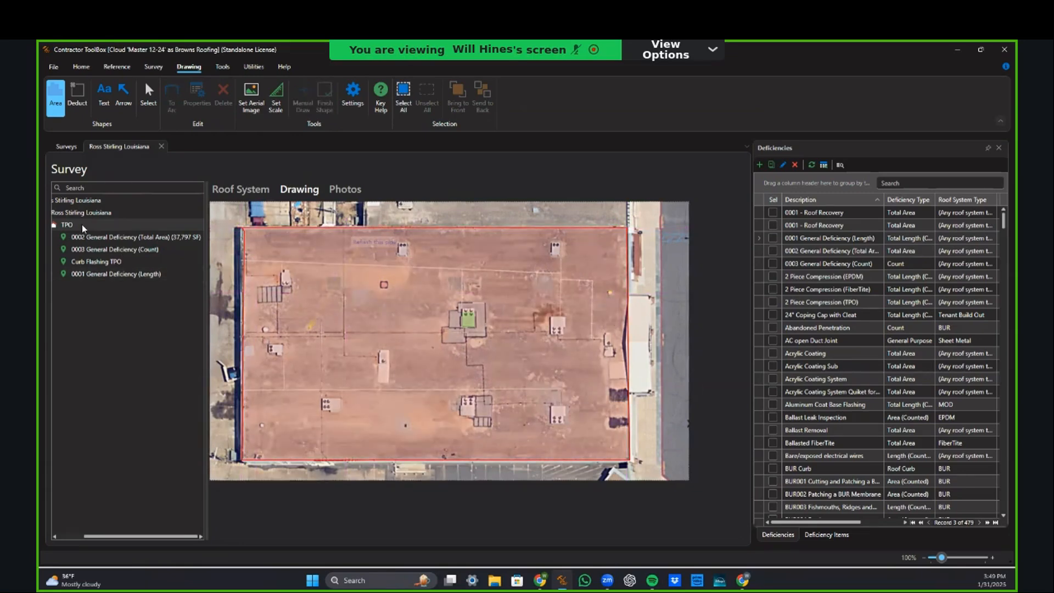
click(83, 226)
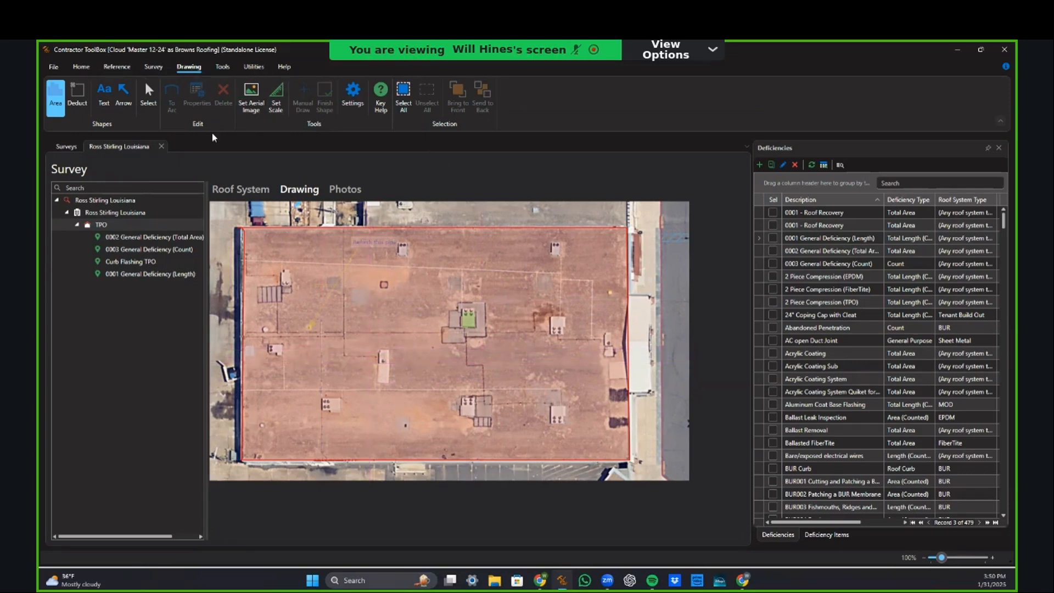
Step: Request the Drawings internal report again from the Survey print options
click(158, 68)
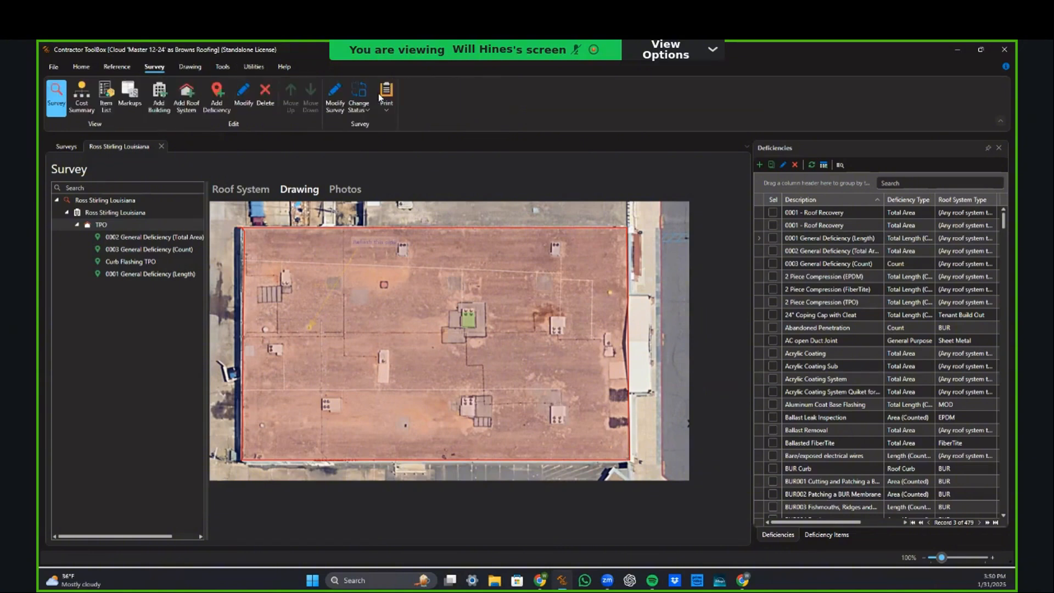
click(384, 100)
mouse_move(366, 160)
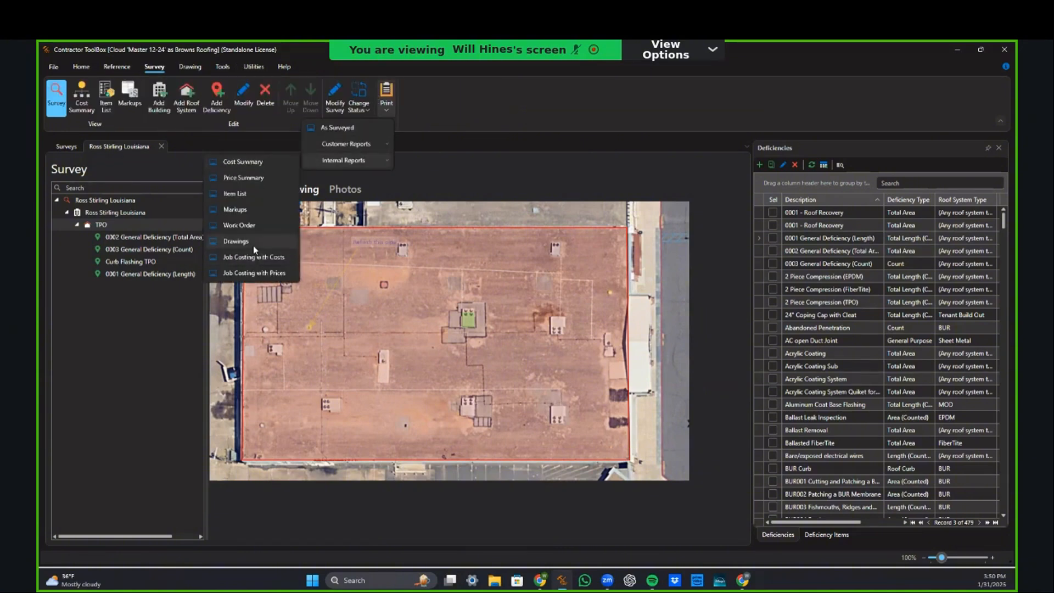
click(253, 243)
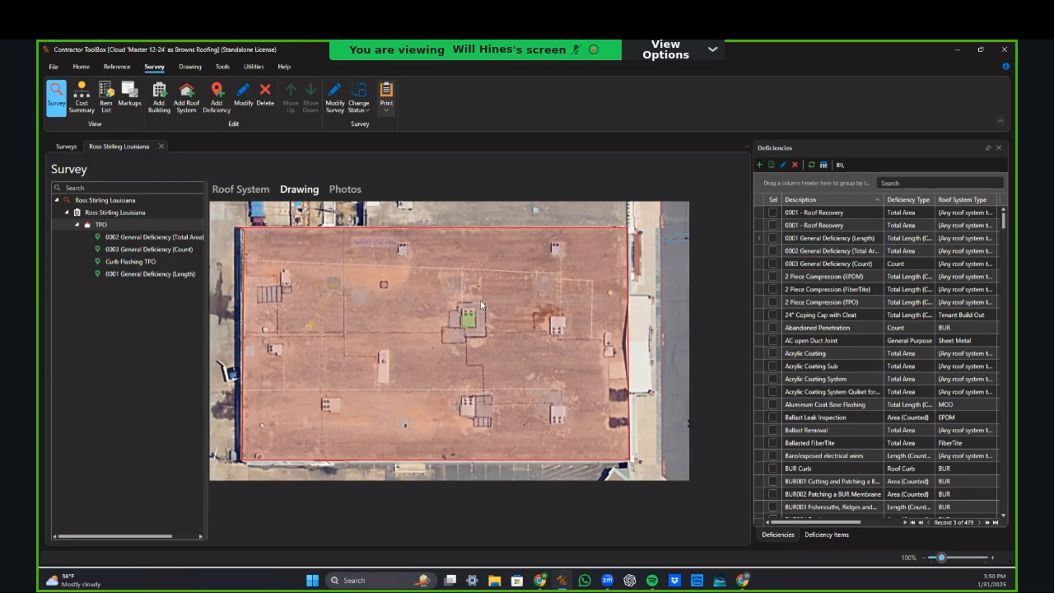
Step: Regenerate the drawings report with roof and deficiency drawings merged into building drawings
double_click(479, 296)
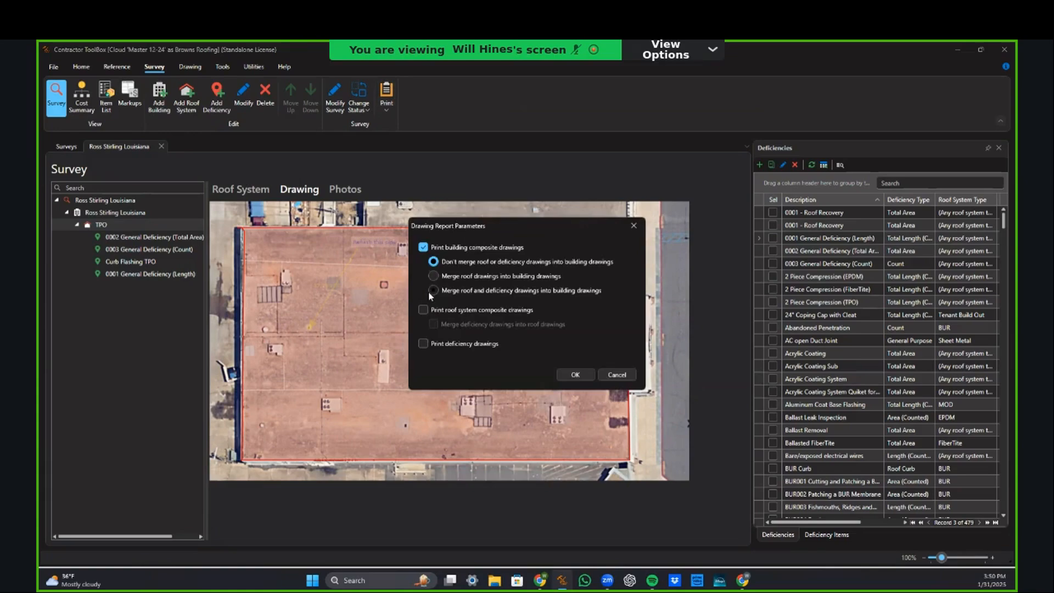
click(433, 291)
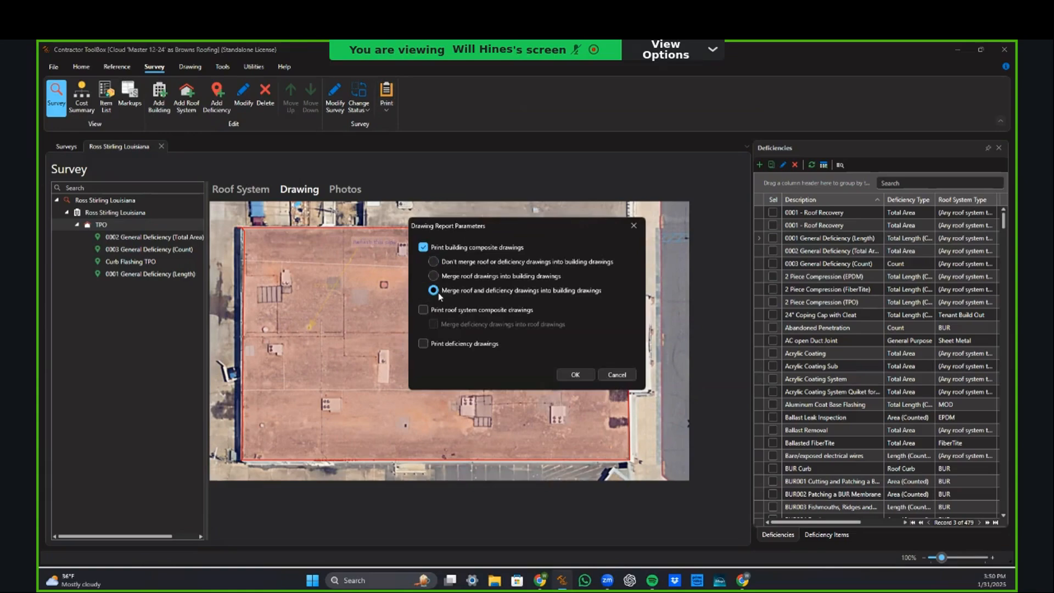
click(570, 376)
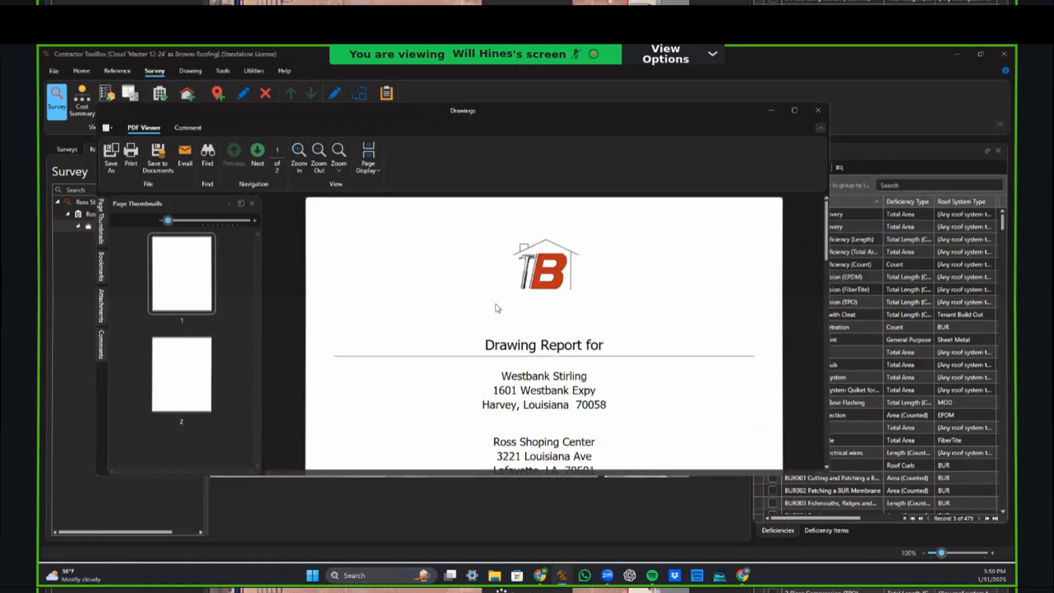
Step: Scroll to page 2 and select the 0002 General Deficiency (Total Area) line
scroll(488, 317, down, 10)
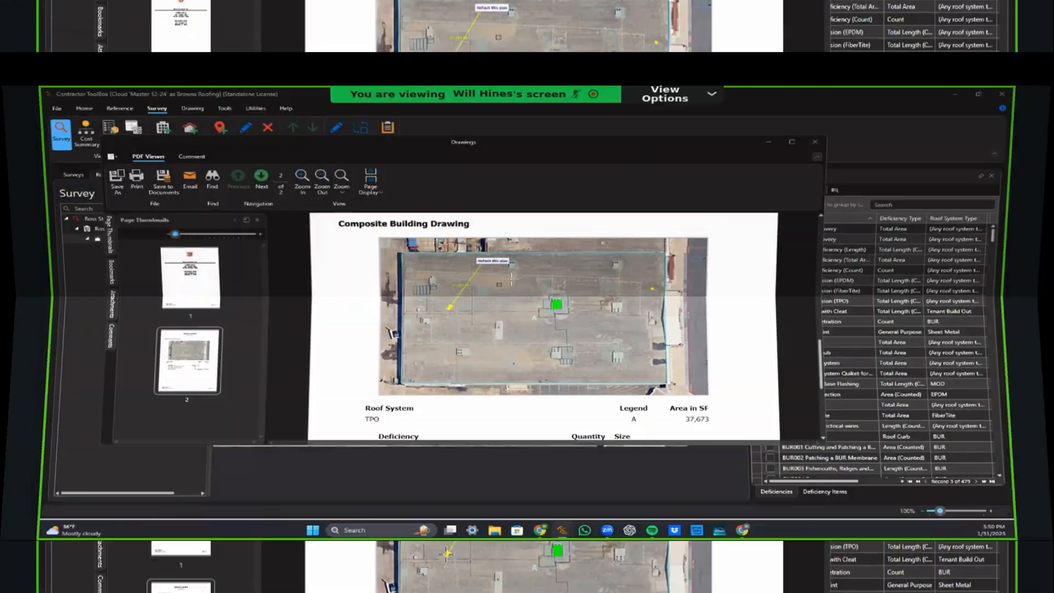
scroll(493, 290, down, 1)
scroll(512, 287, down, 1)
scroll(511, 299, up, 3)
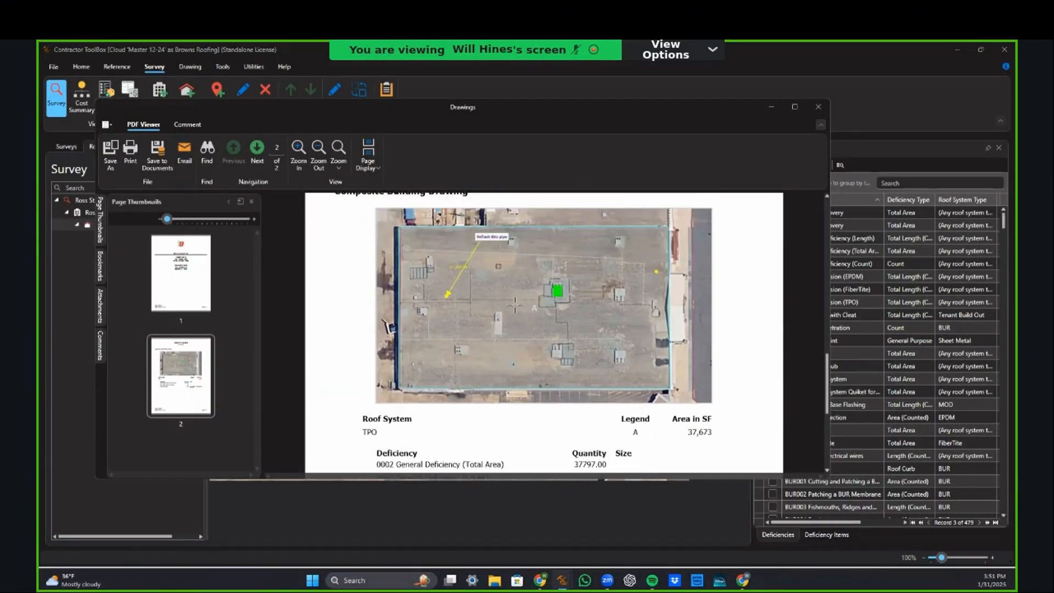
scroll(516, 306, down, 2)
scroll(517, 306, down, 2)
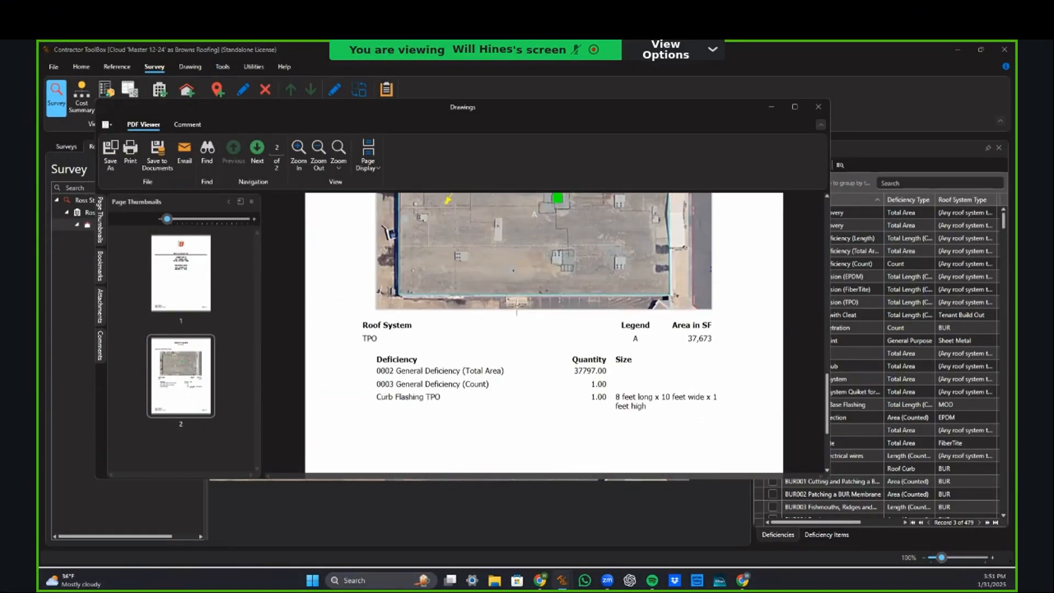
scroll(515, 307, up, 2)
scroll(515, 319, down, 1)
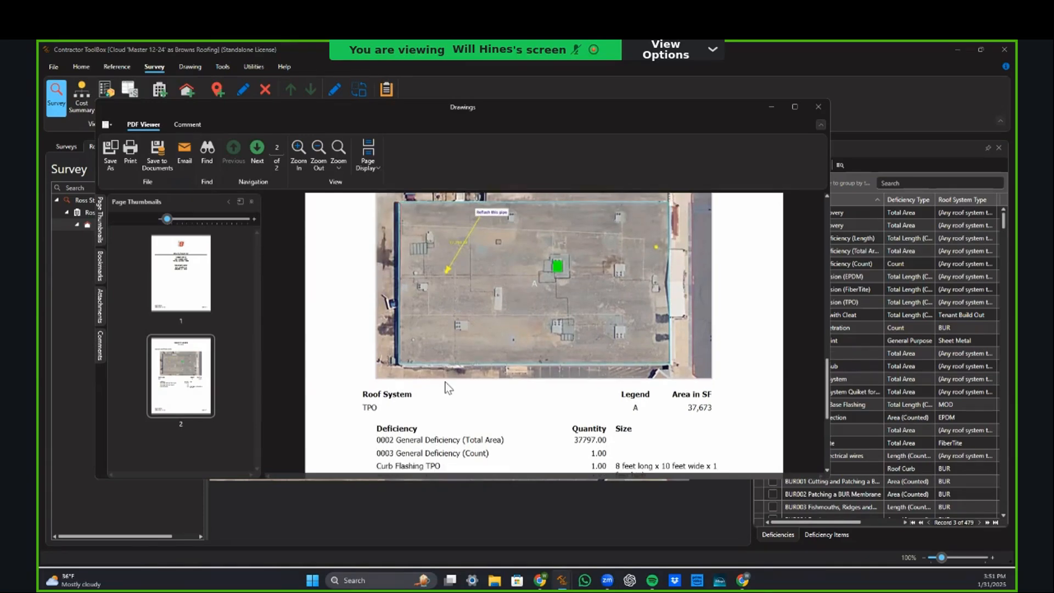
drag(374, 441, 610, 448)
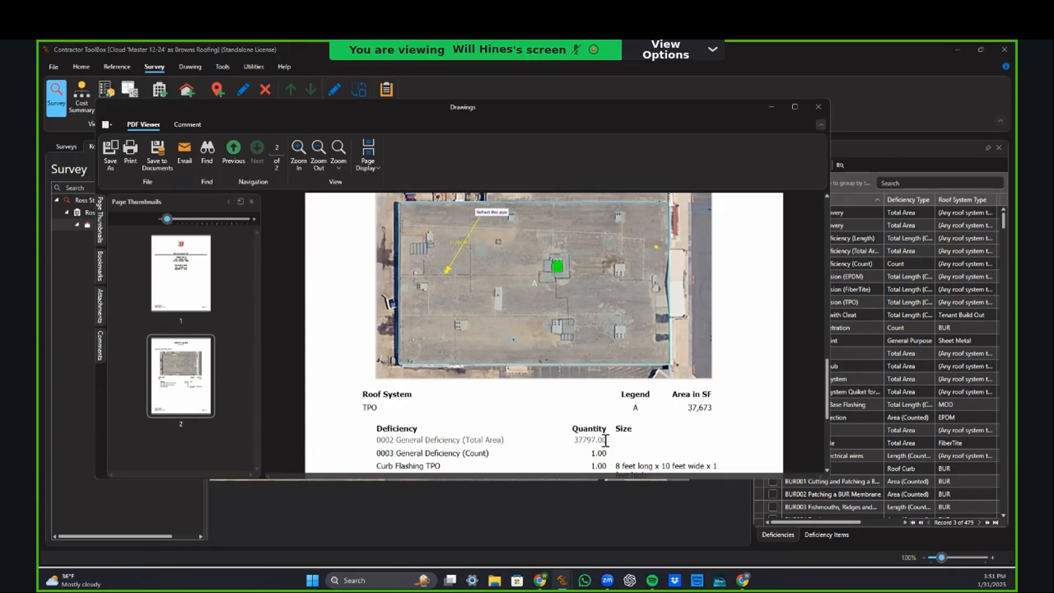
Step: Underline the 0002 General Deficiency (Total Area) line in cyan
click(192, 124)
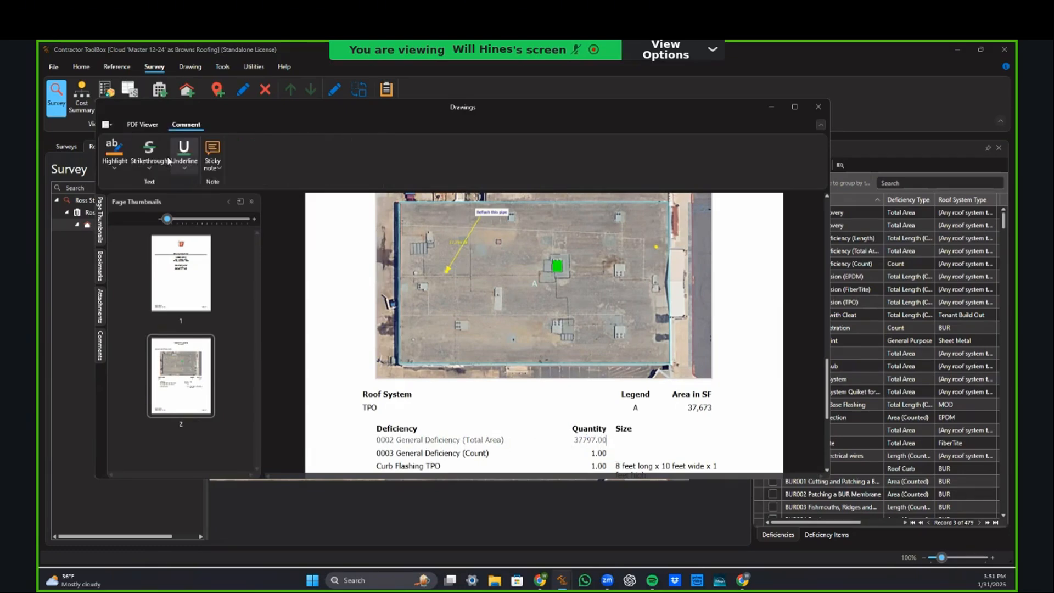
click(183, 168)
click(153, 271)
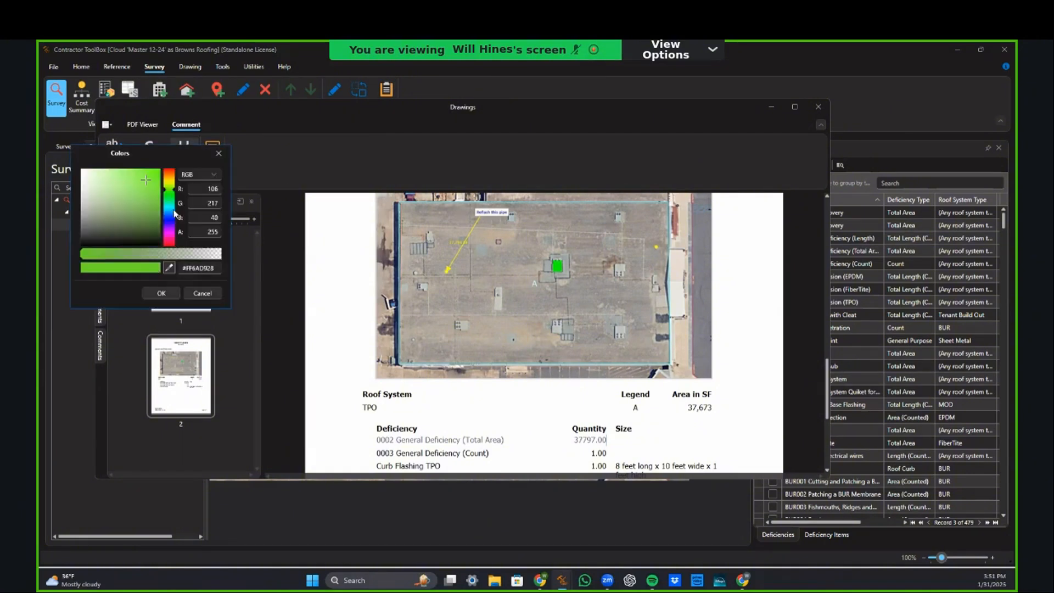
click(170, 208)
drag(152, 188, 161, 169)
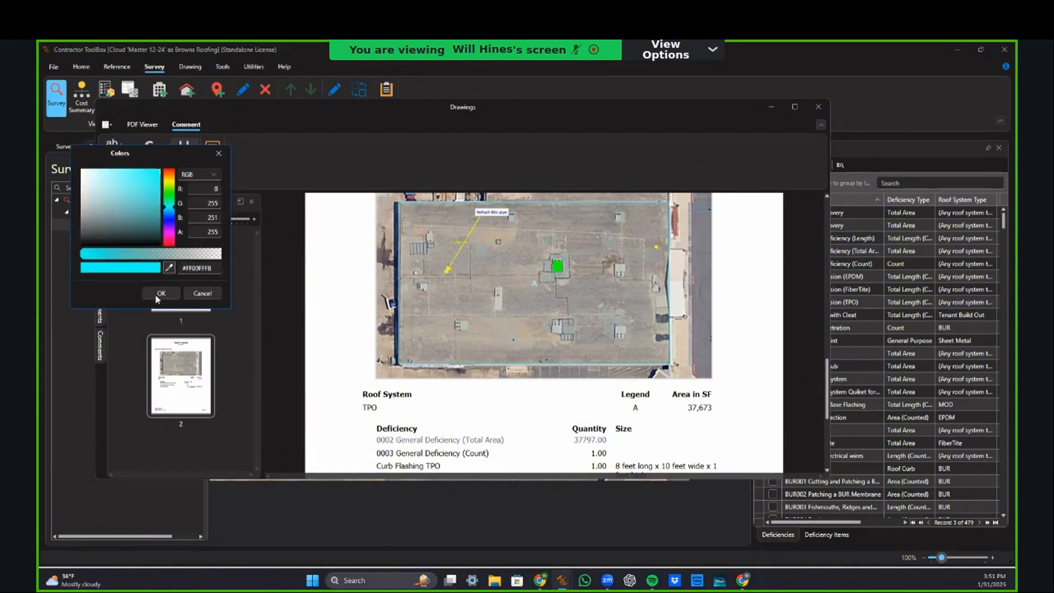
click(155, 294)
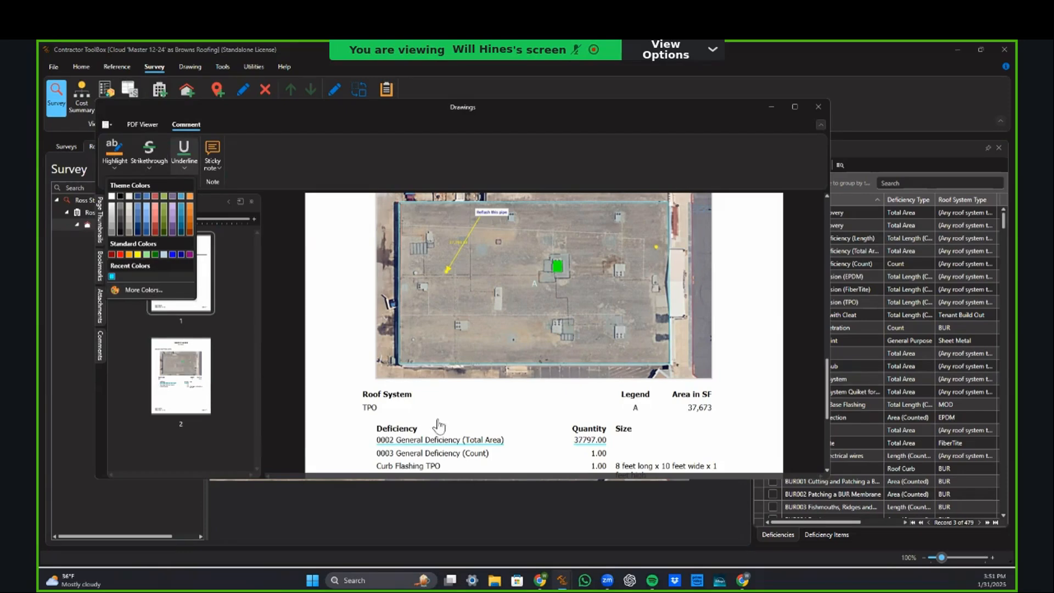
Step: Underline the 0003 General Deficiency (Count) line
scroll(405, 456, down, 2)
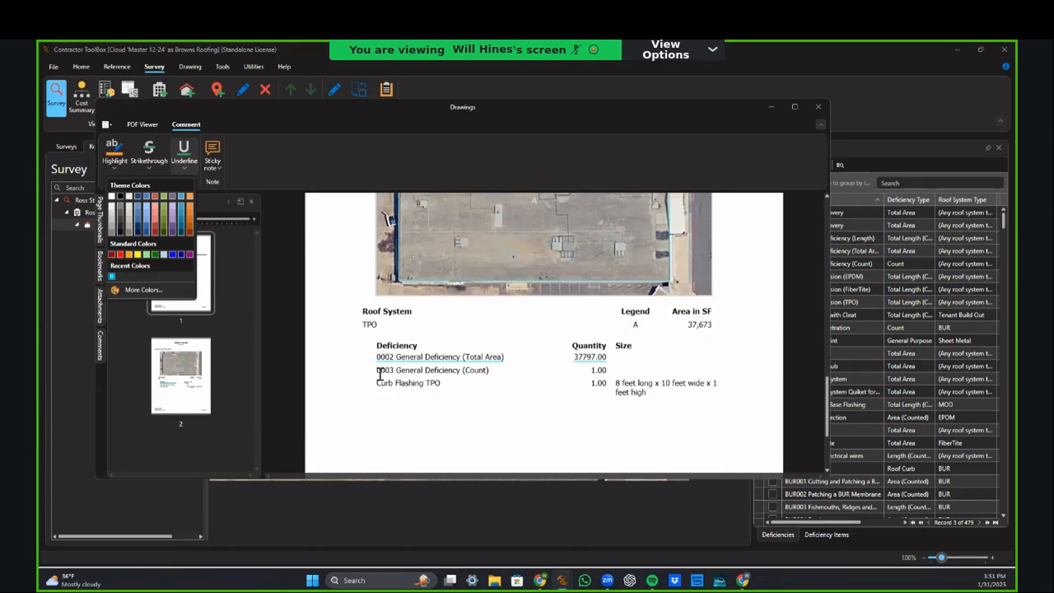
drag(379, 370, 608, 374)
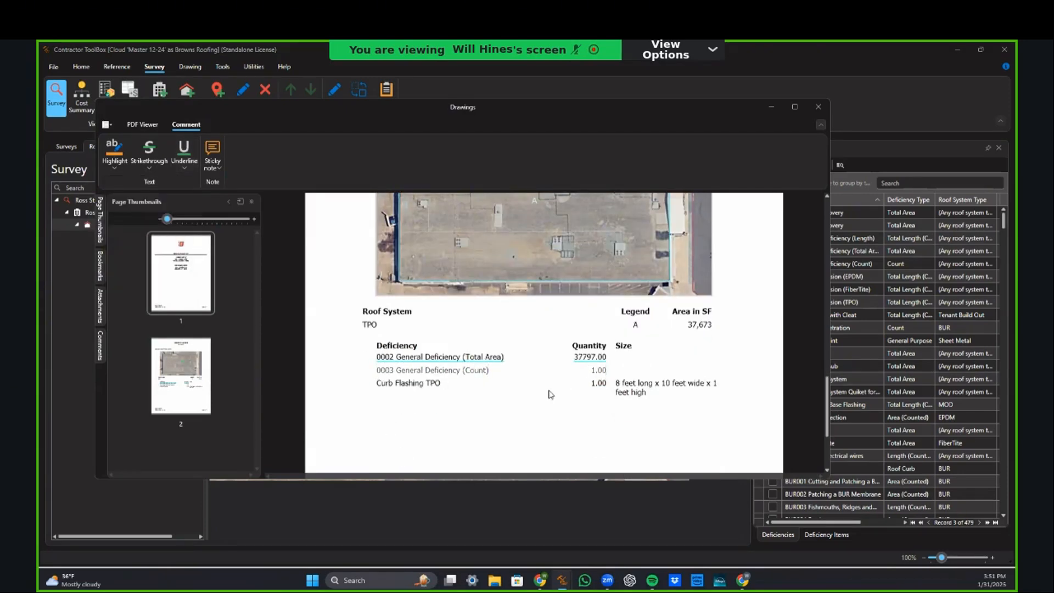
scroll(547, 393, up, 3)
click(185, 168)
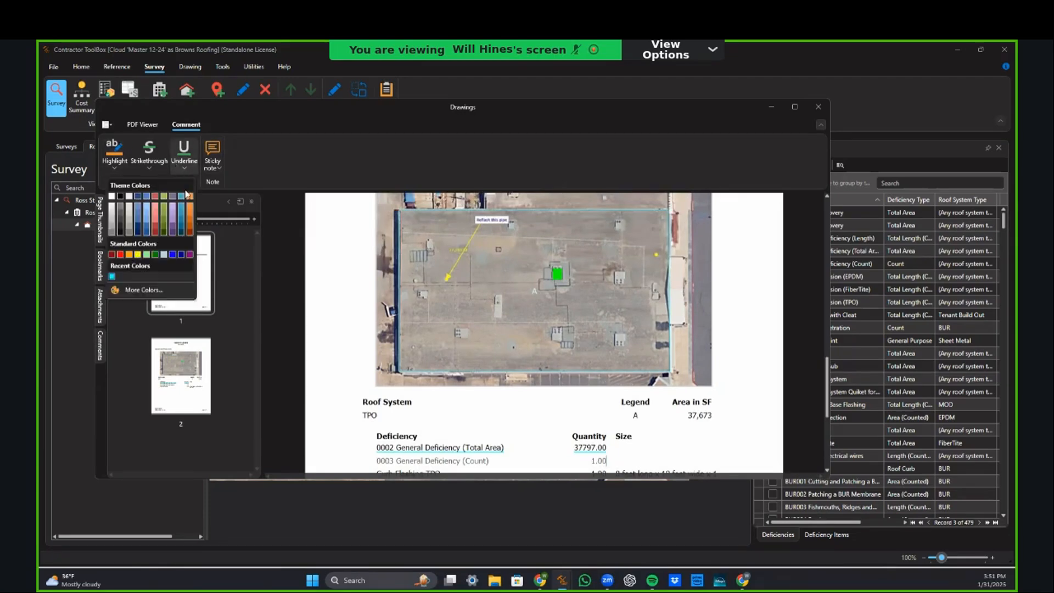
click(135, 258)
Step: Underline the Curb Flashing TPO row in green and review the annotated list
scroll(372, 327, down, 2)
drag(374, 414, 608, 418)
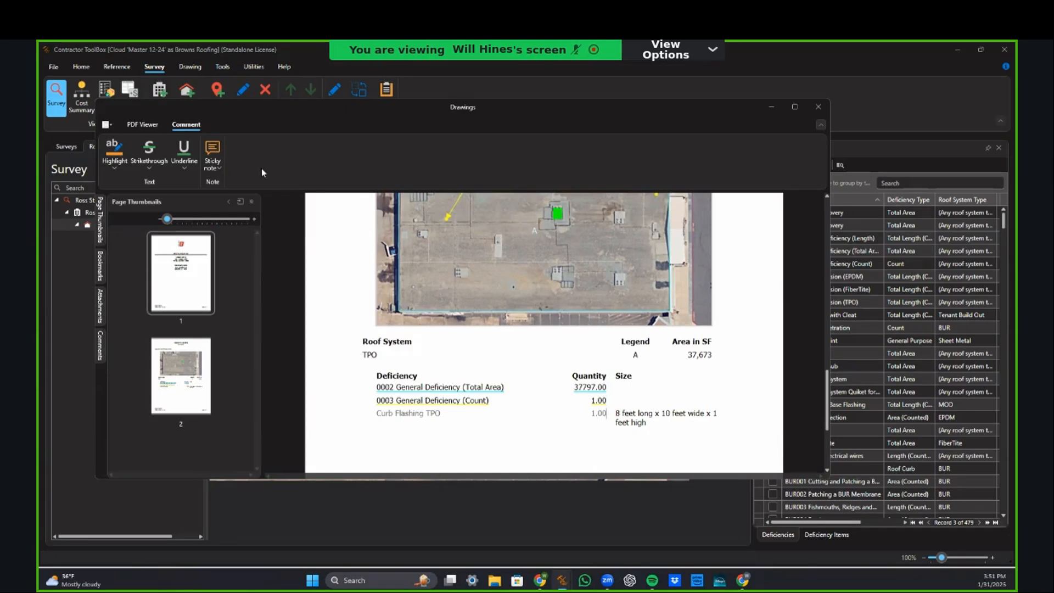
click(186, 166)
click(147, 290)
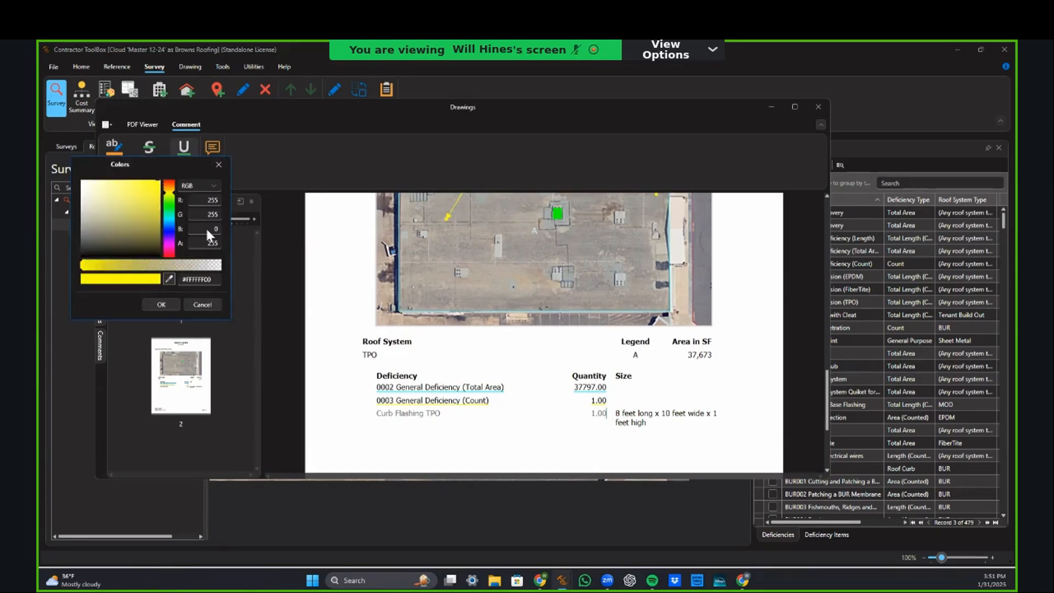
click(169, 209)
click(162, 305)
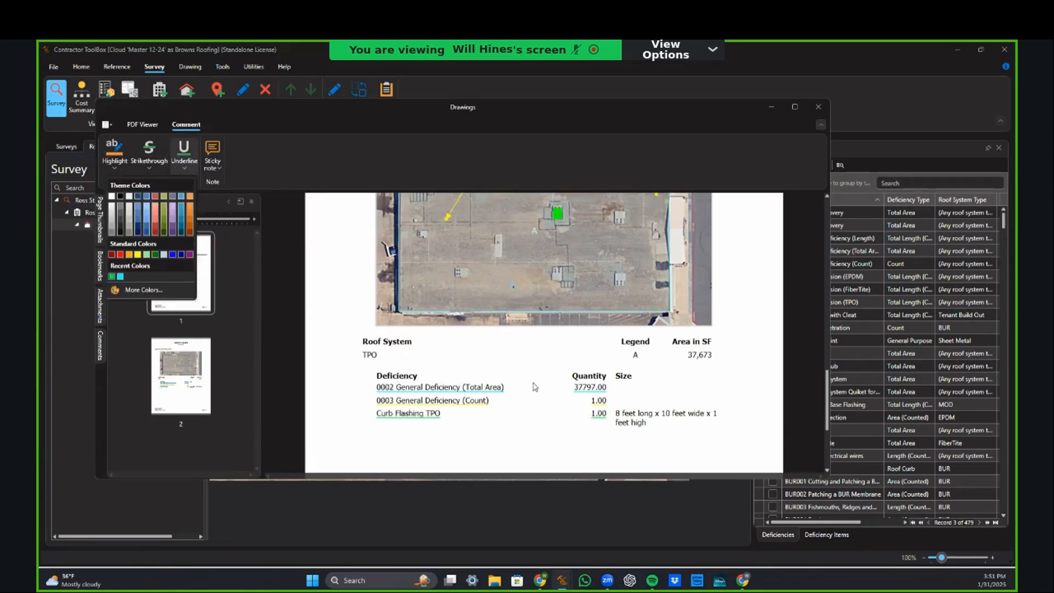
scroll(447, 412, up, 2)
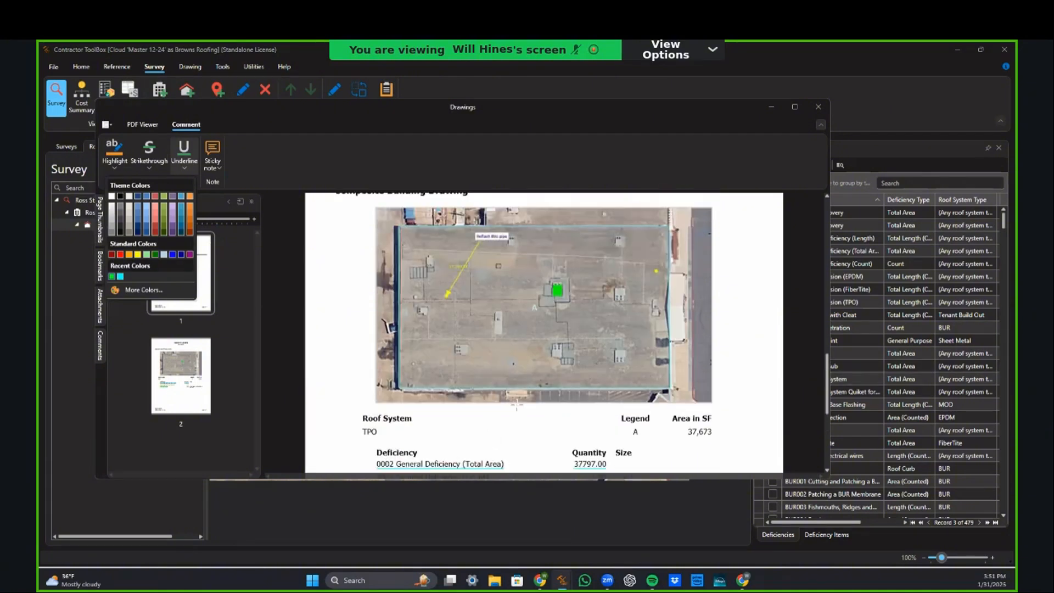
scroll(463, 283, down, 2)
scroll(421, 352, up, 2)
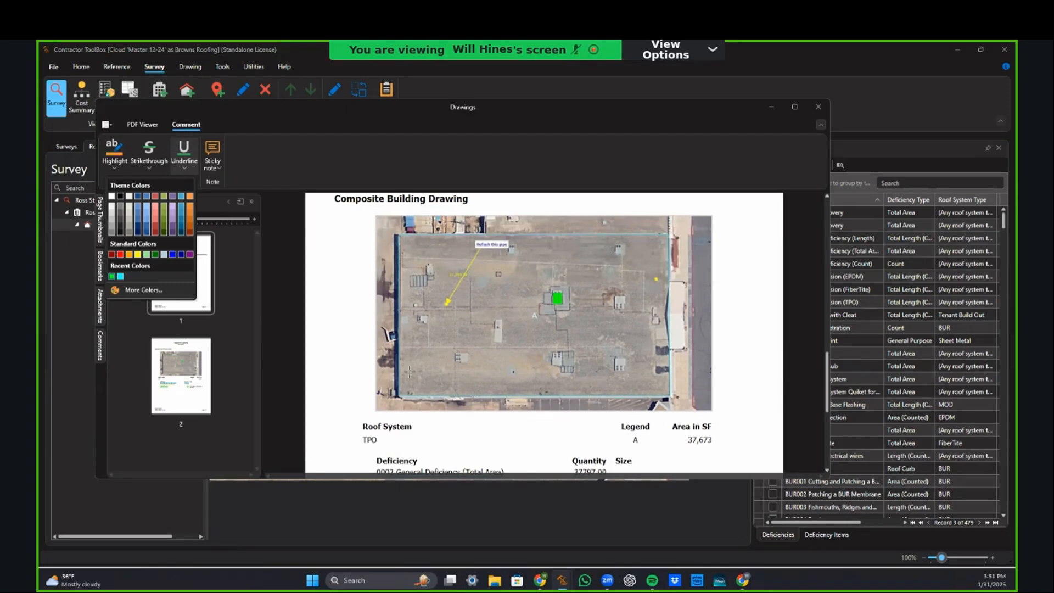
scroll(422, 304, down, 1)
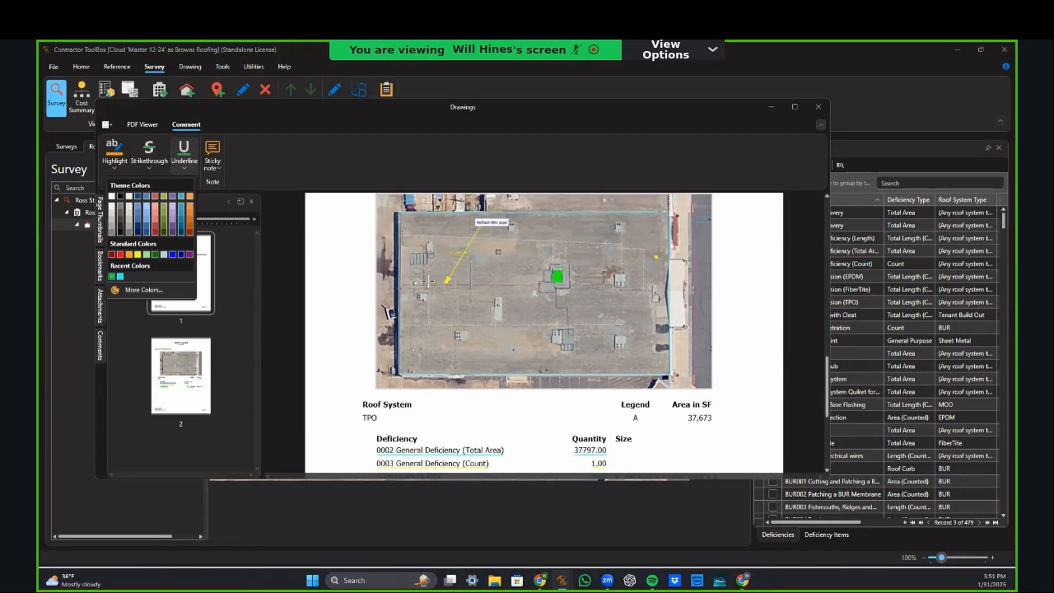
scroll(503, 317, up, 2)
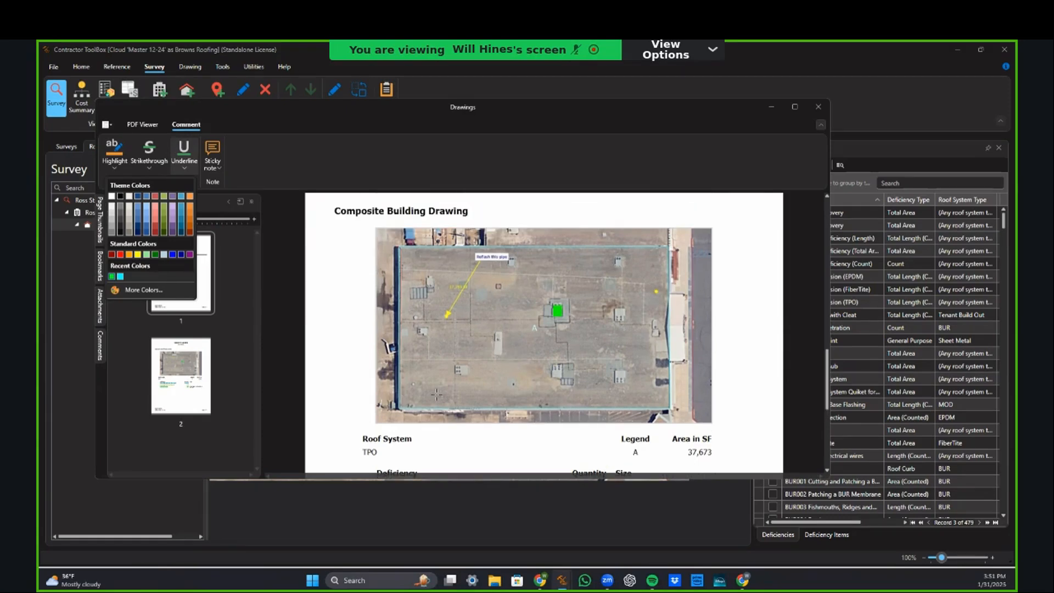
scroll(446, 379, down, 7)
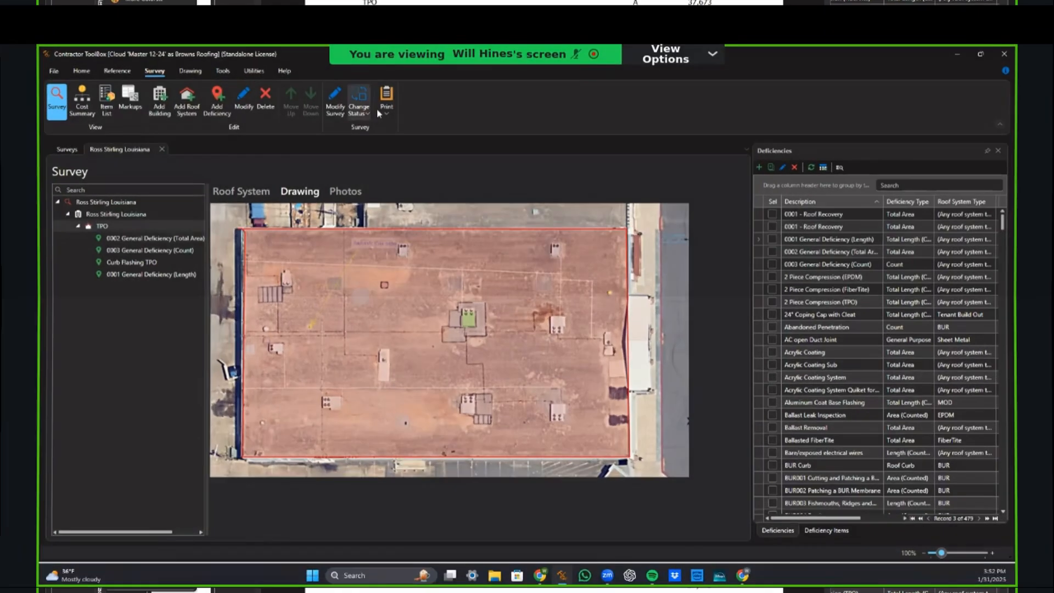
Step: Start a Customer Reports Proposal from the print options
click(384, 108)
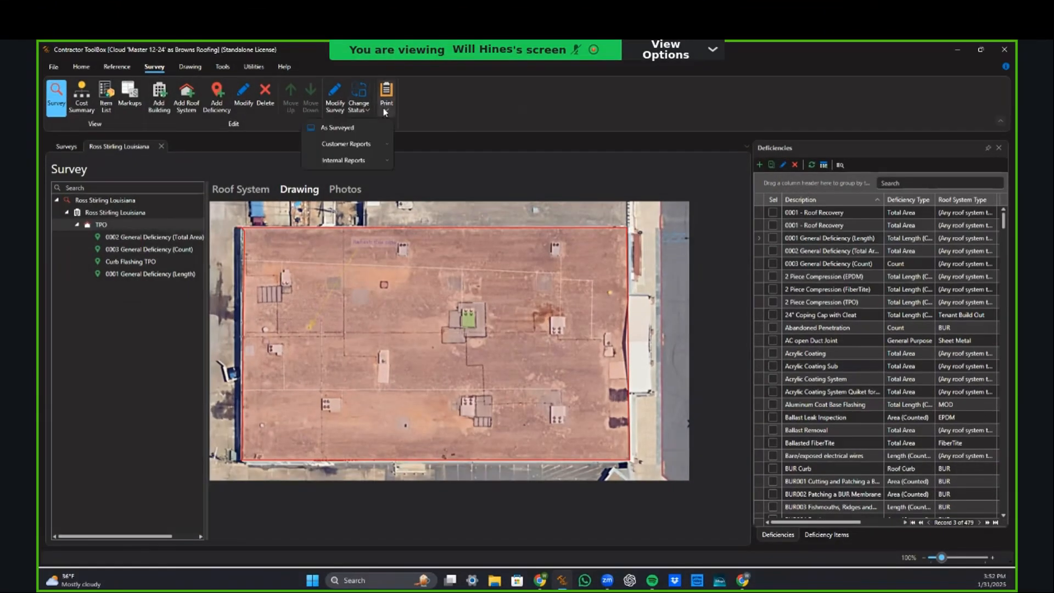
mouse_move(363, 145)
click(278, 146)
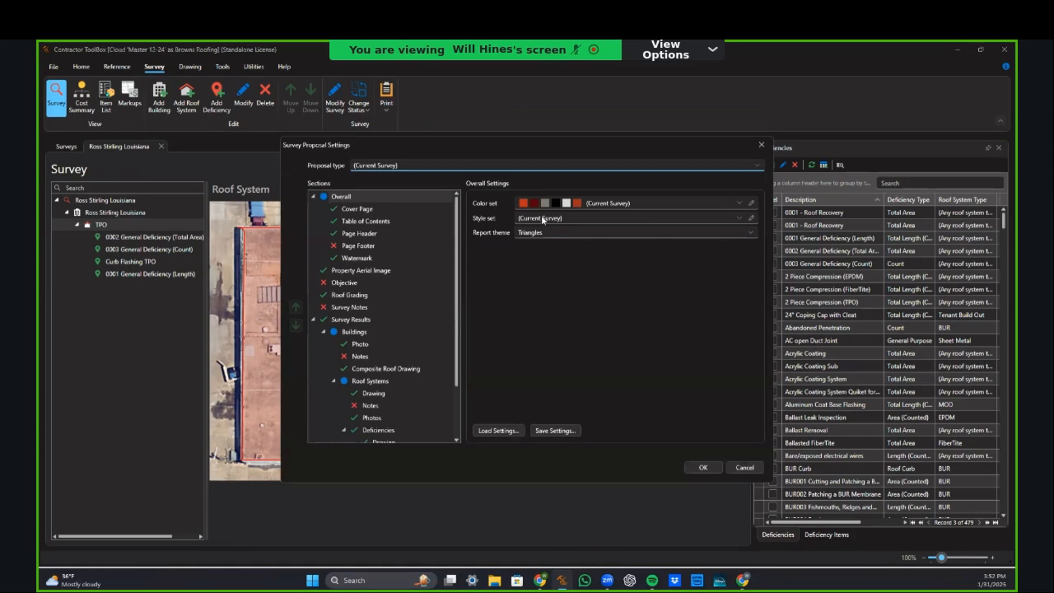
Step: Review the building, roof system and deficiency drawing settings, then generate the proposal
scroll(365, 365, down, 2)
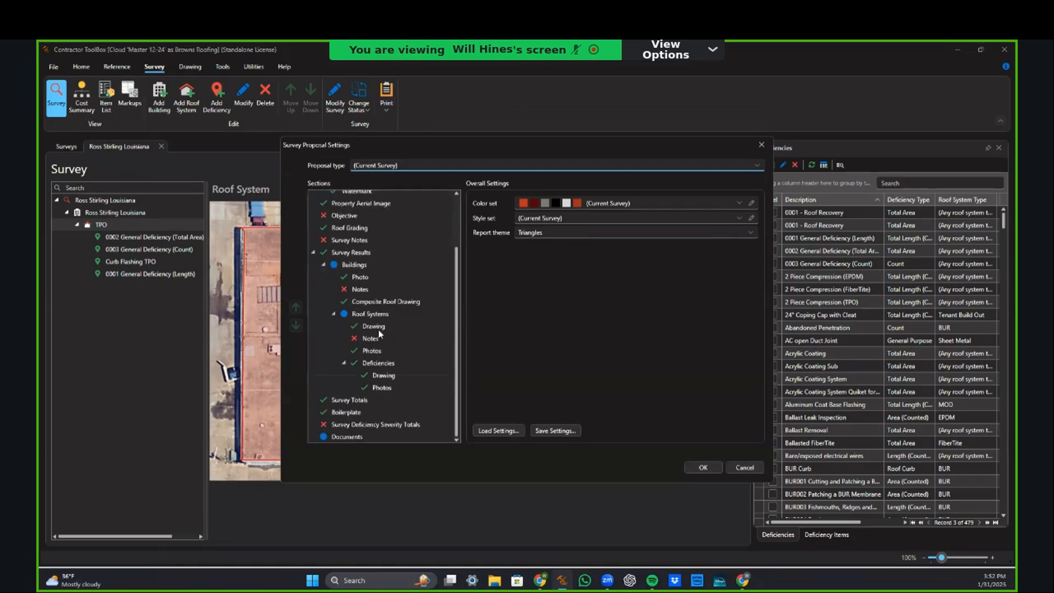
click(373, 328)
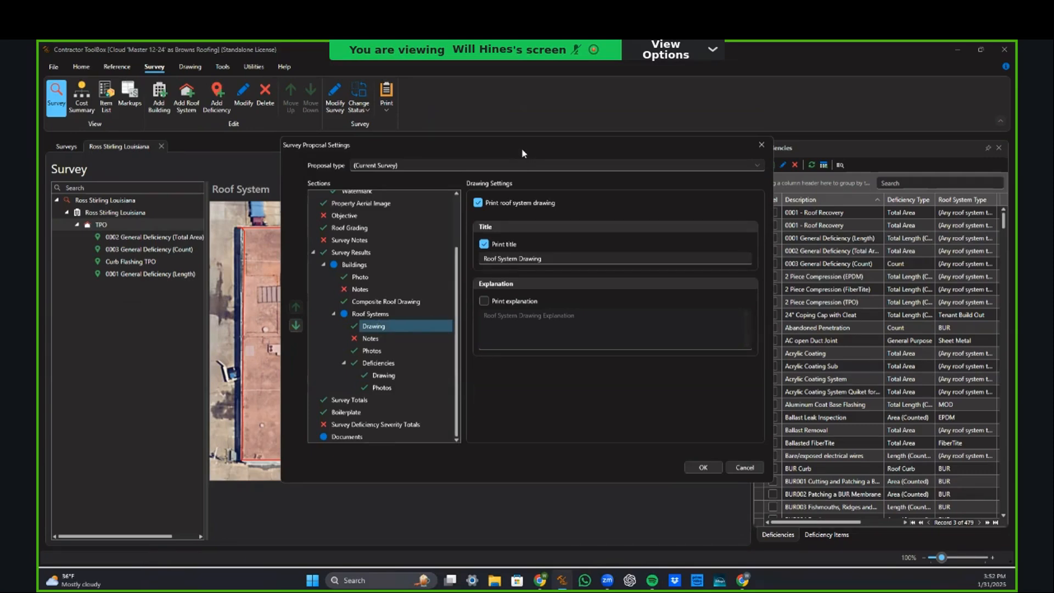
drag(522, 149, 509, 148)
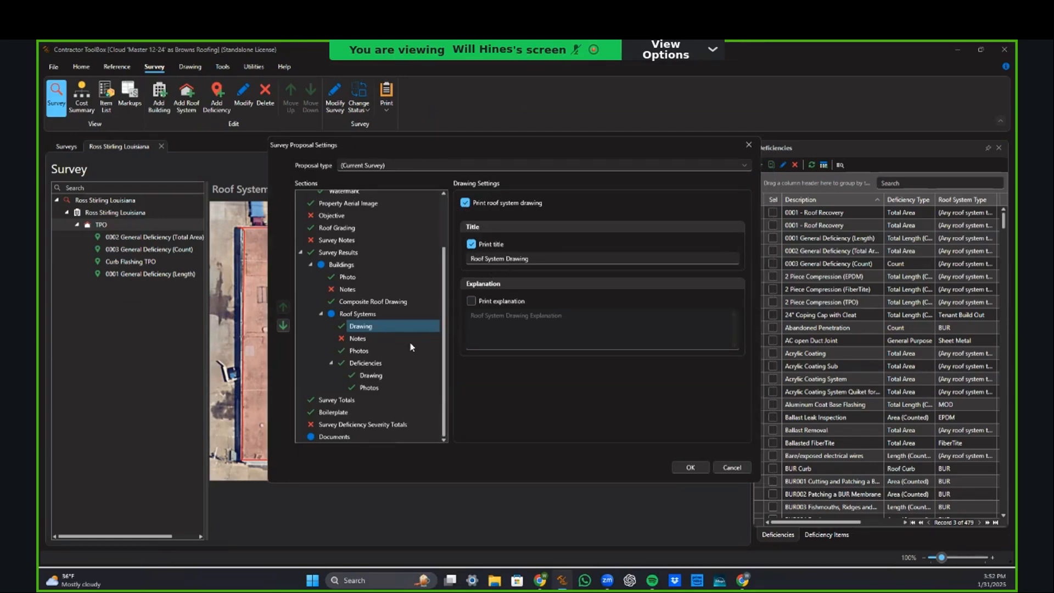
click(365, 363)
click(369, 376)
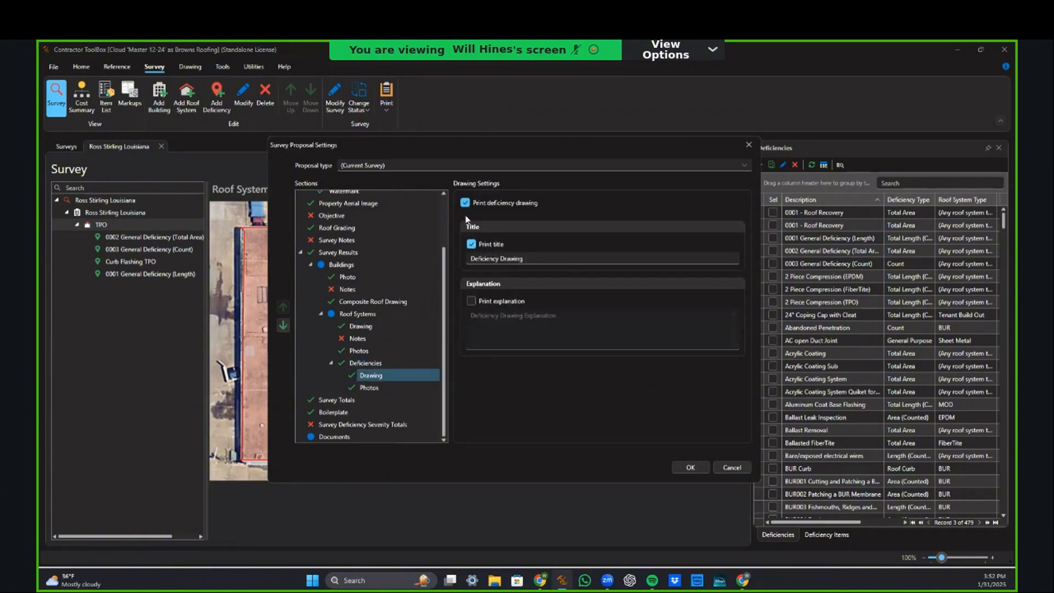
click(362, 328)
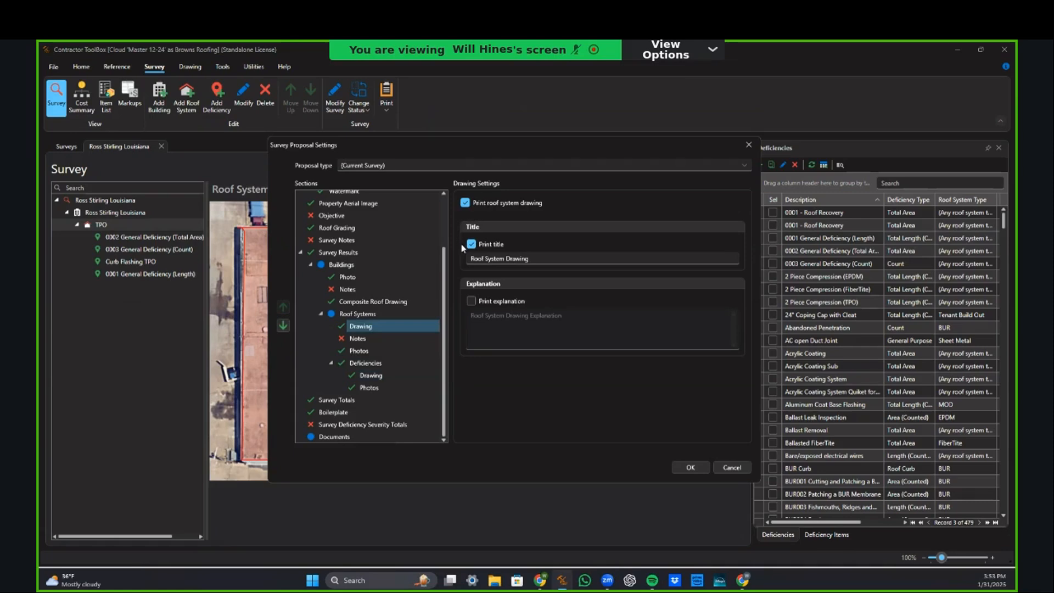
click(387, 305)
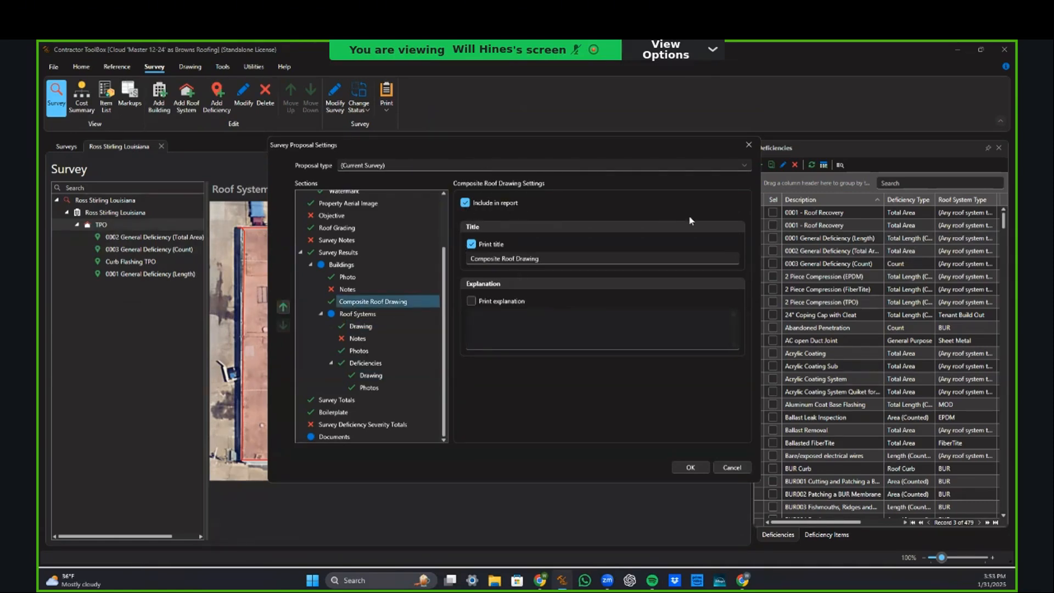
drag(511, 147, 759, 169)
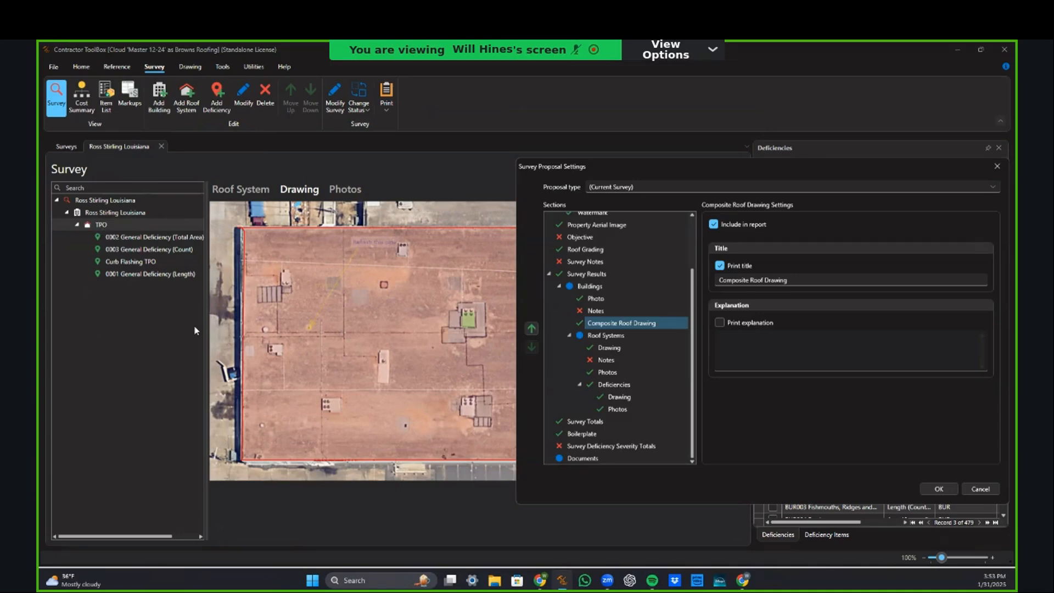
drag(734, 167, 498, 160)
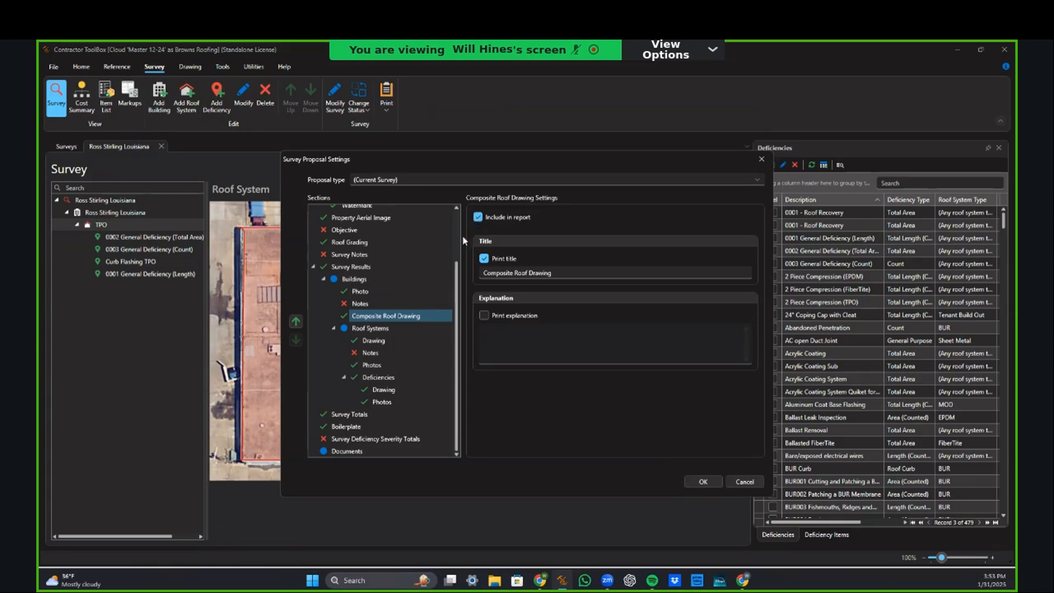
scroll(439, 294, up, 2)
scroll(398, 365, down, 2)
click(704, 483)
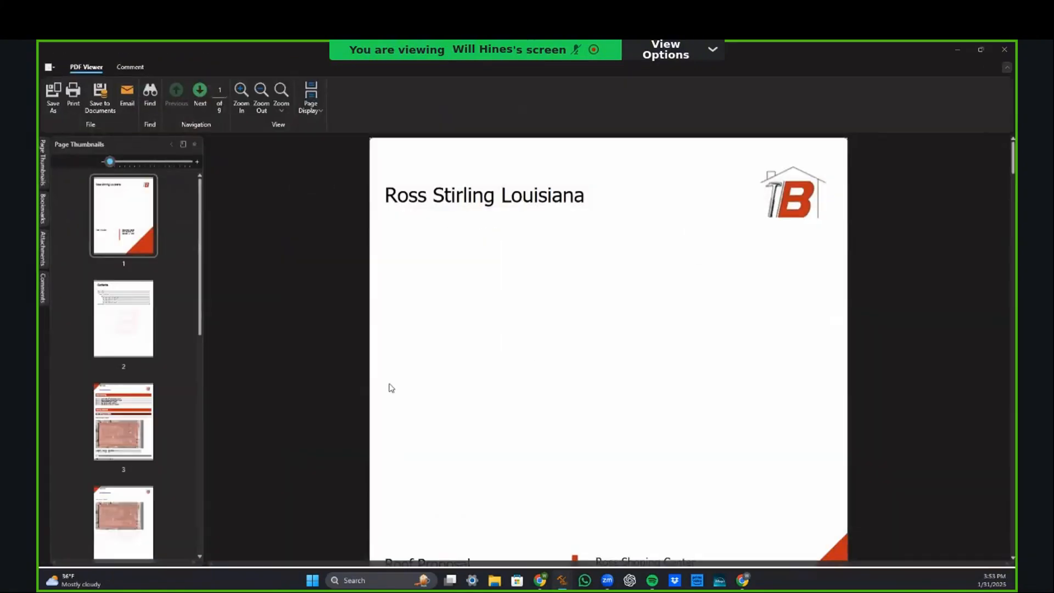
Step: Scroll through the proposal from the cover to page 5's 0002 General Deficiency drawing
scroll(390, 387, down, 15)
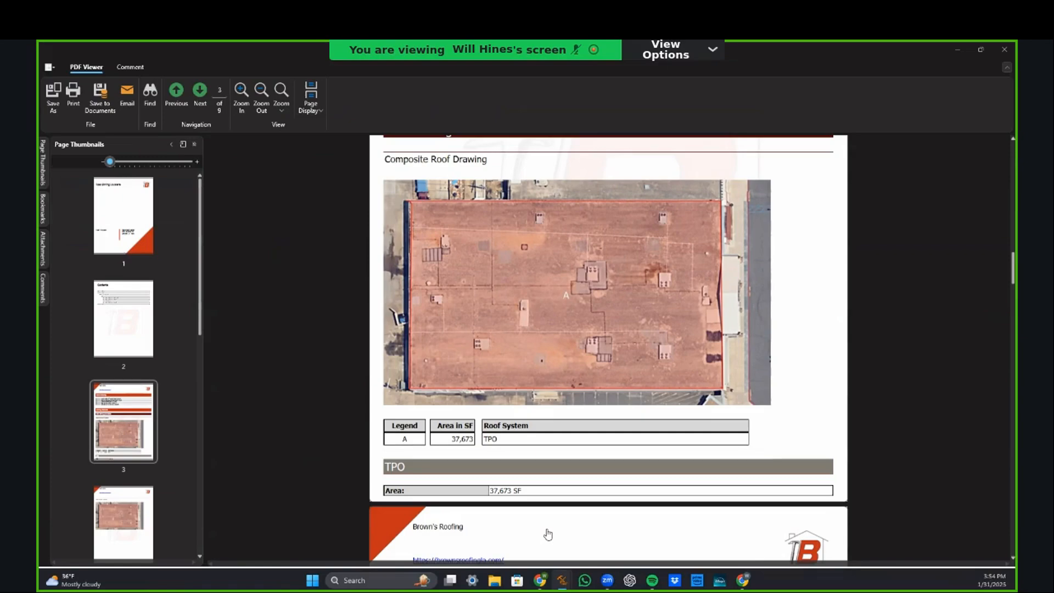
scroll(548, 533, down, 5)
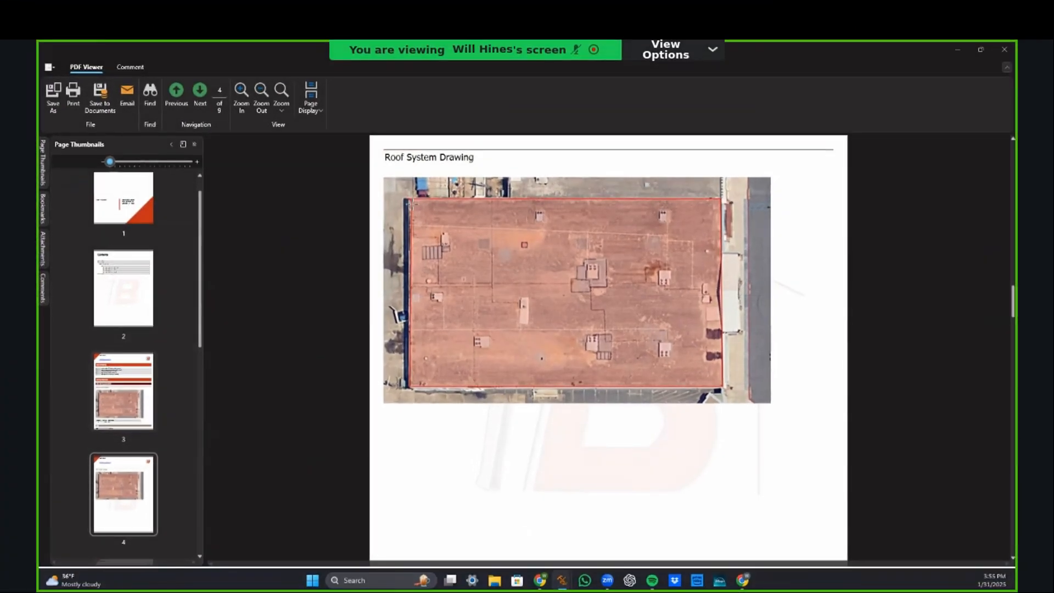
scroll(549, 352, up, 3)
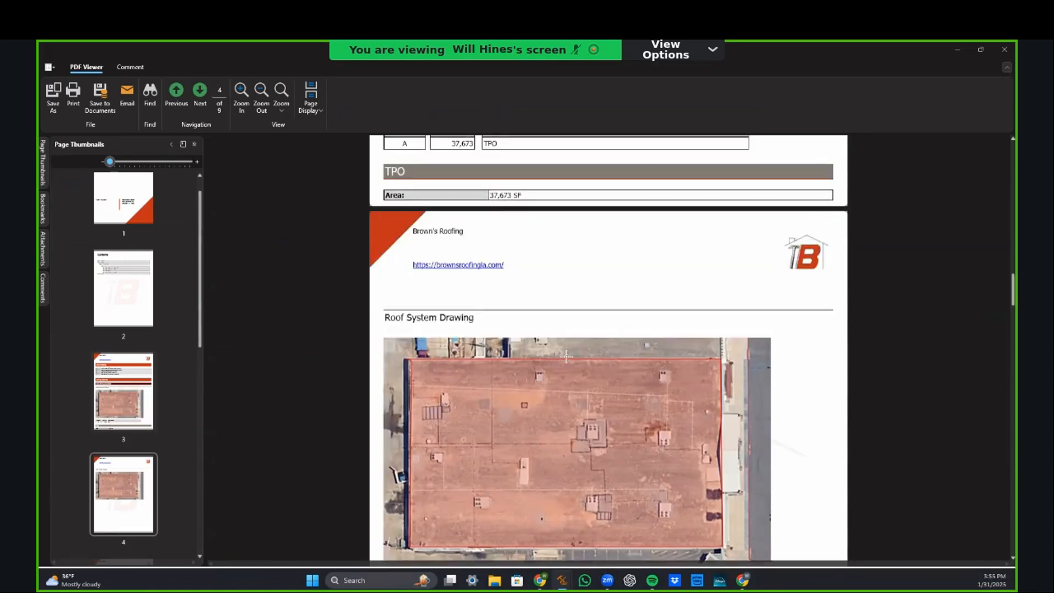
scroll(549, 351, down, 1)
scroll(496, 381, down, 4)
scroll(499, 381, up, 2)
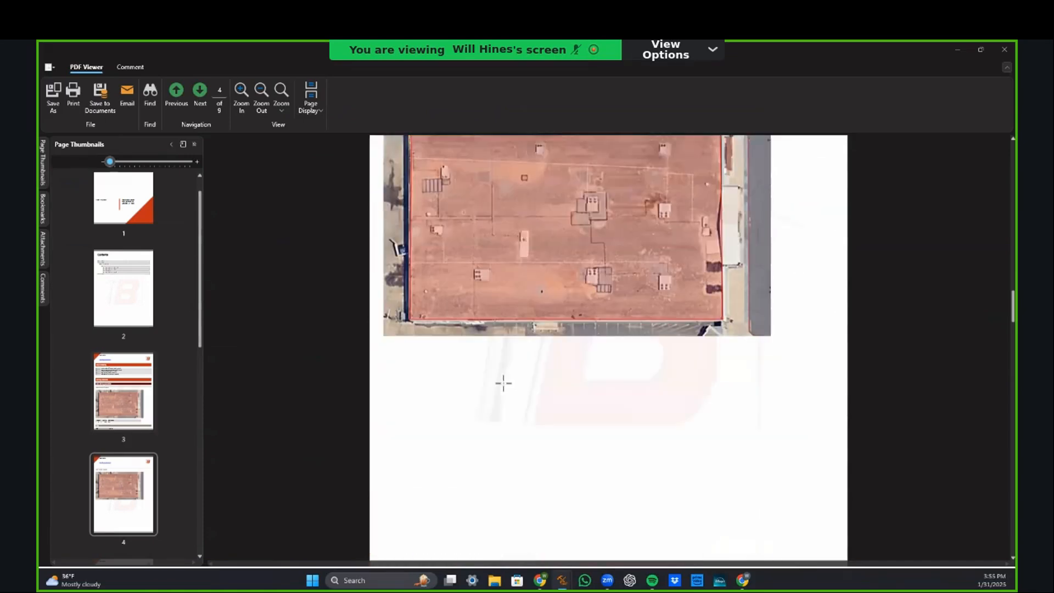
scroll(421, 351, up, 2)
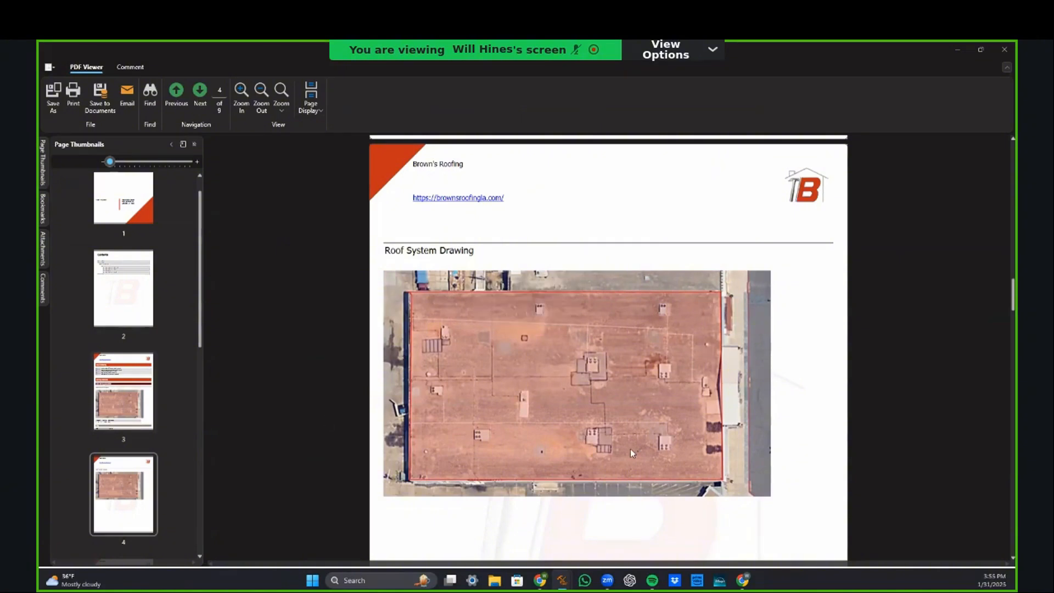
scroll(582, 331, down, 1)
scroll(582, 331, down, 5)
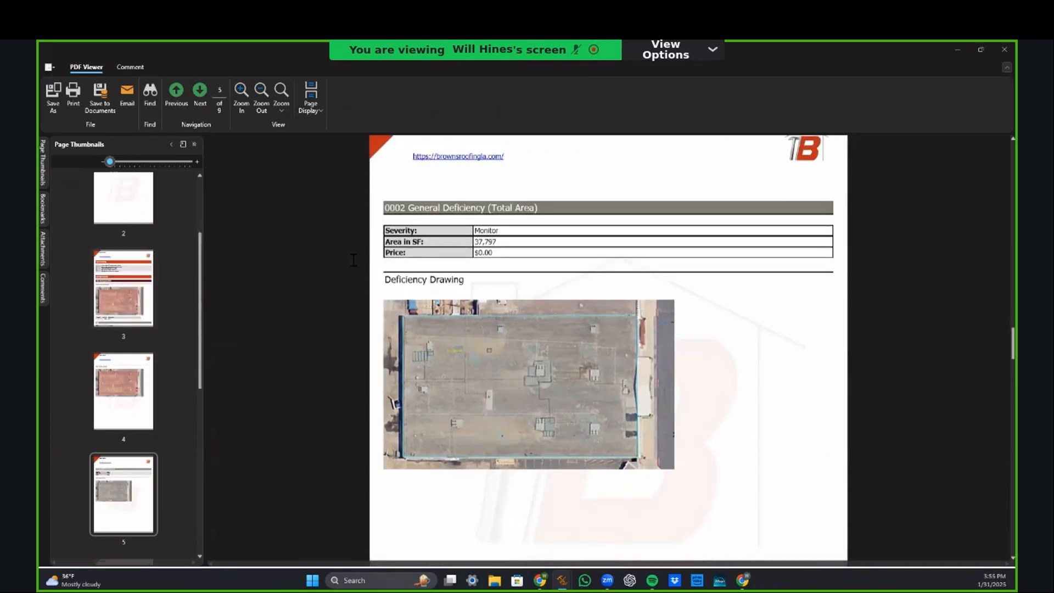
scroll(557, 275, down, 1)
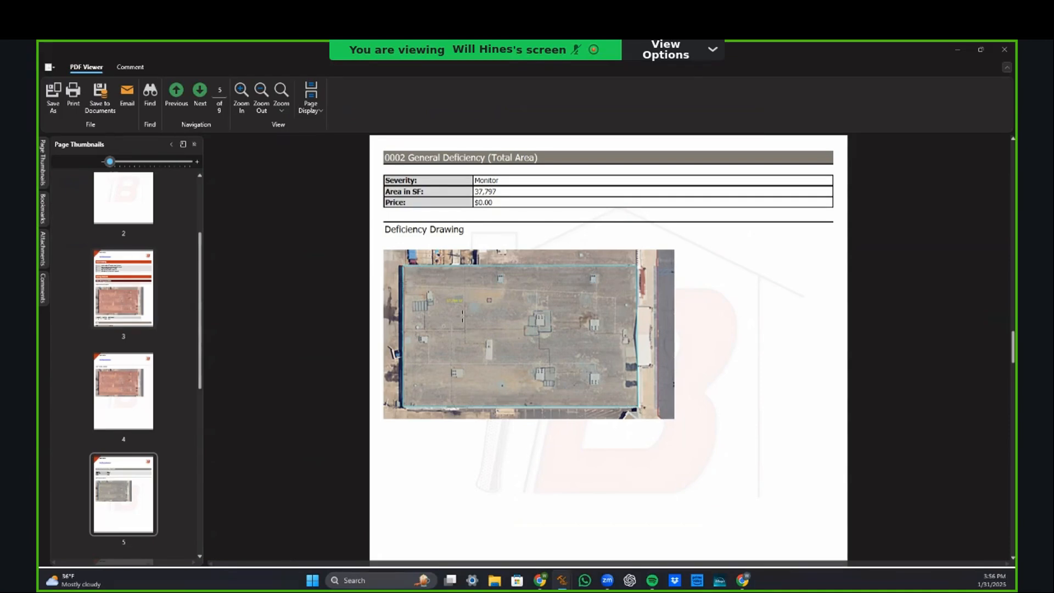
Step: Scroll through the proposal's remaining deficiency drawing pages up to page 6
scroll(462, 316, down, 1)
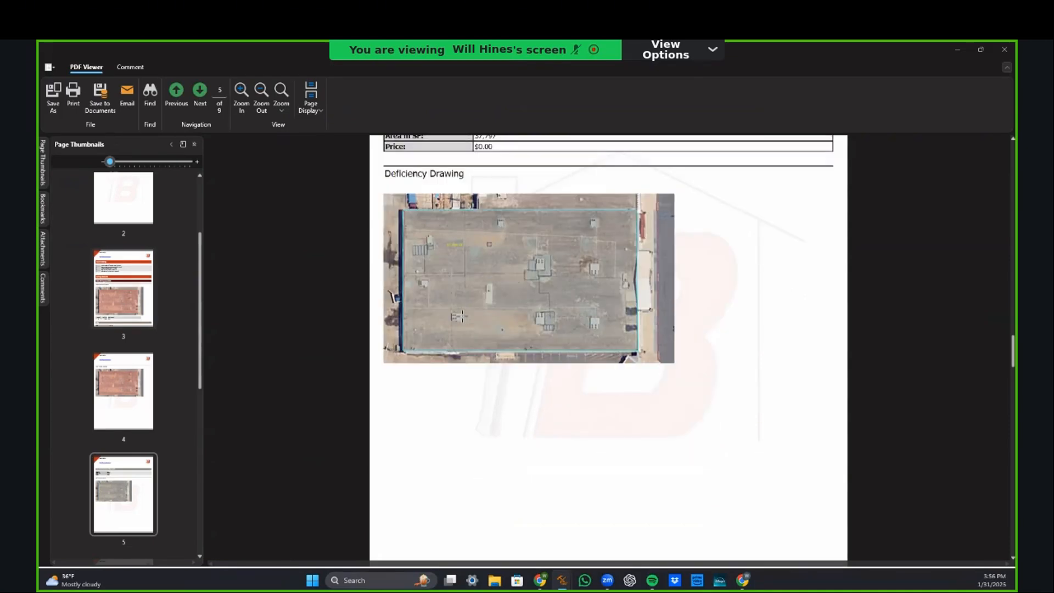
scroll(485, 323, down, 1)
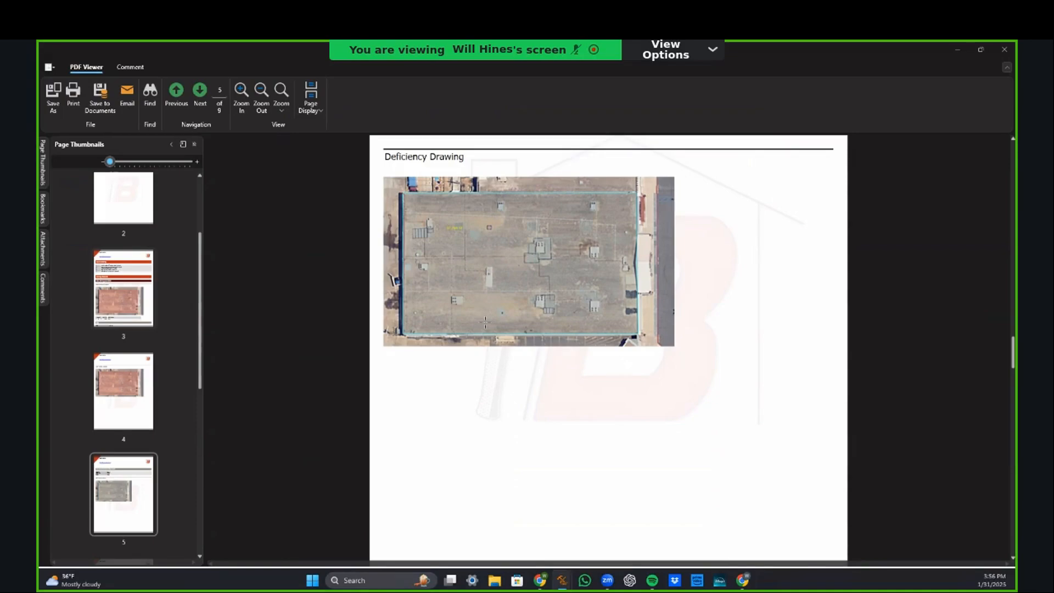
scroll(485, 323, down, 10)
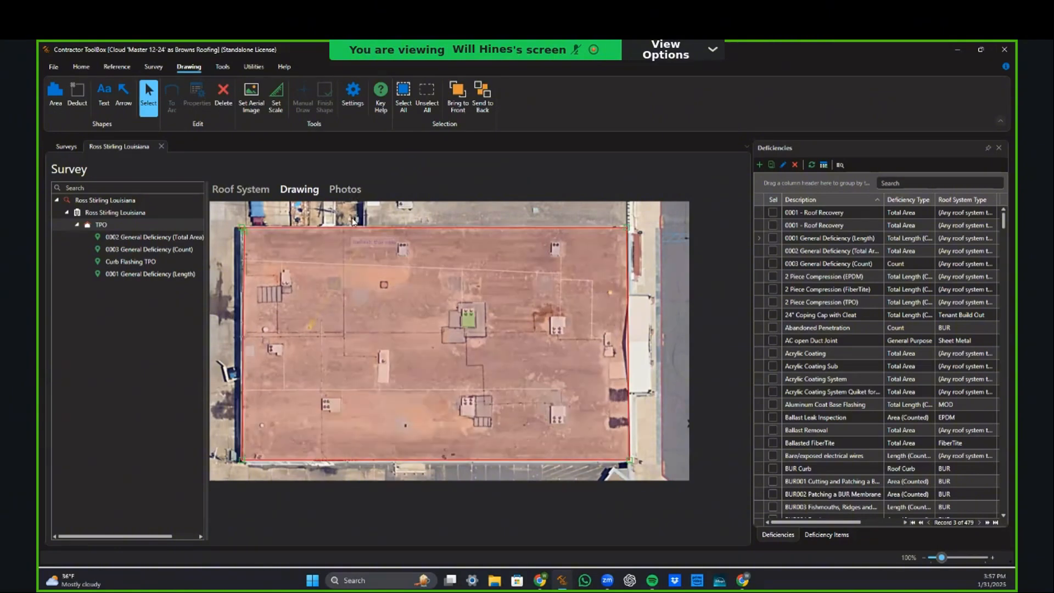
Step: Add the aerial roof screenshot from disk to the roof system's photos
click(345, 191)
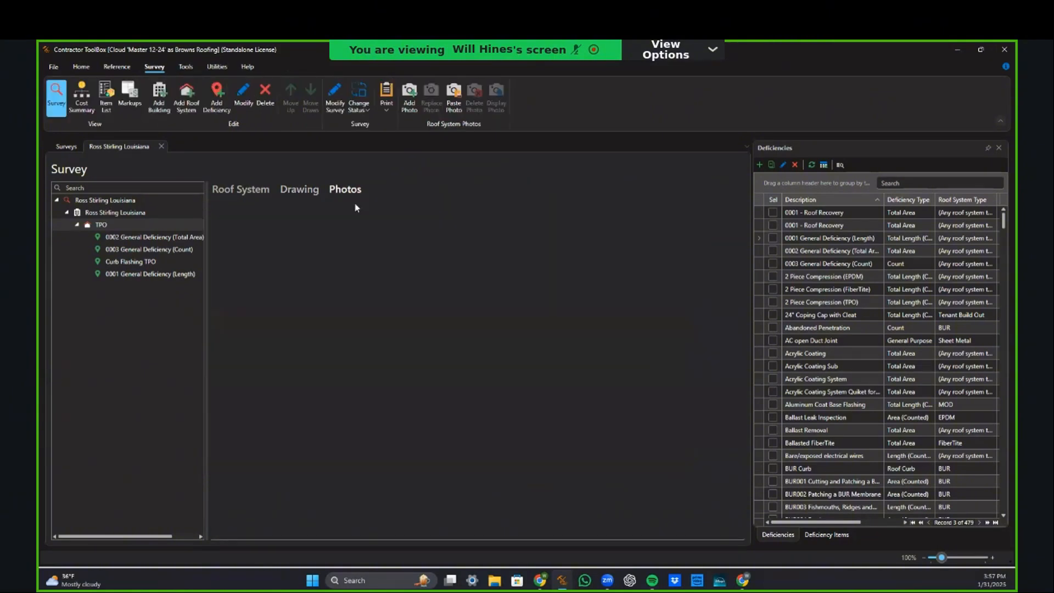
click(409, 97)
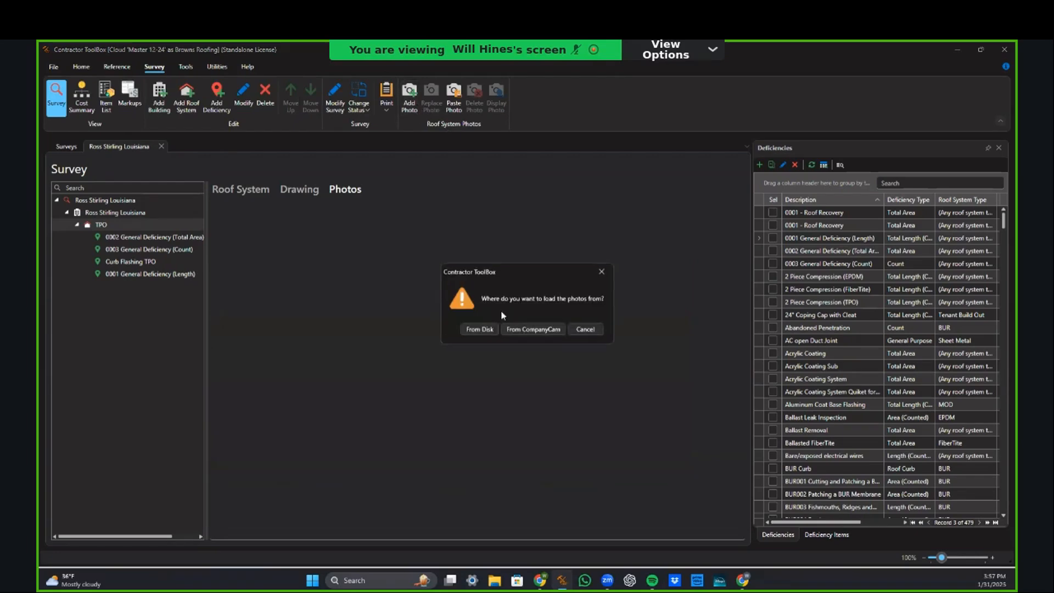
click(493, 329)
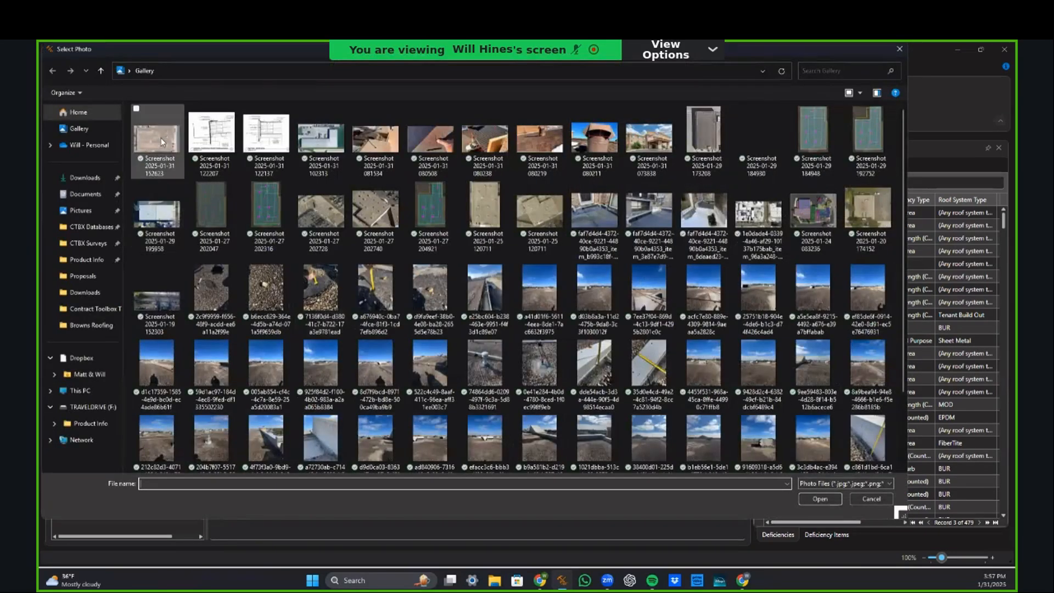
double_click(161, 146)
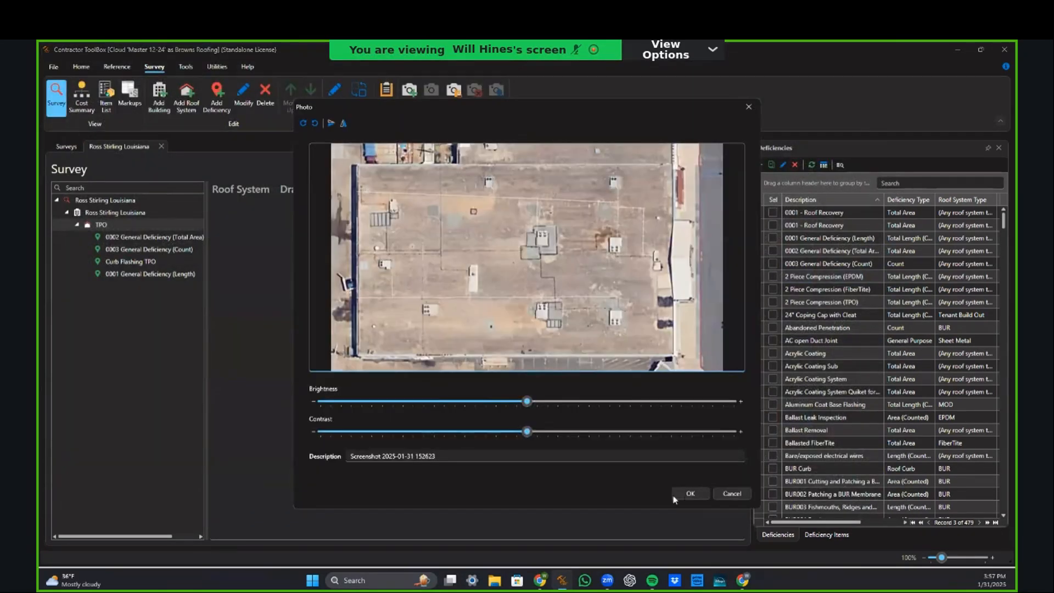
key(Return)
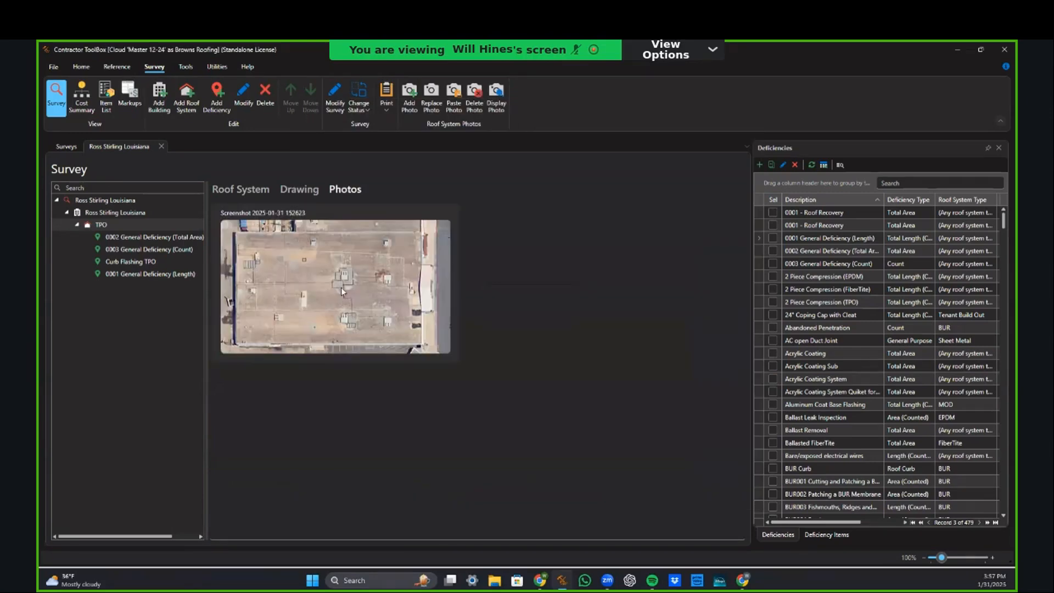
double_click(341, 287)
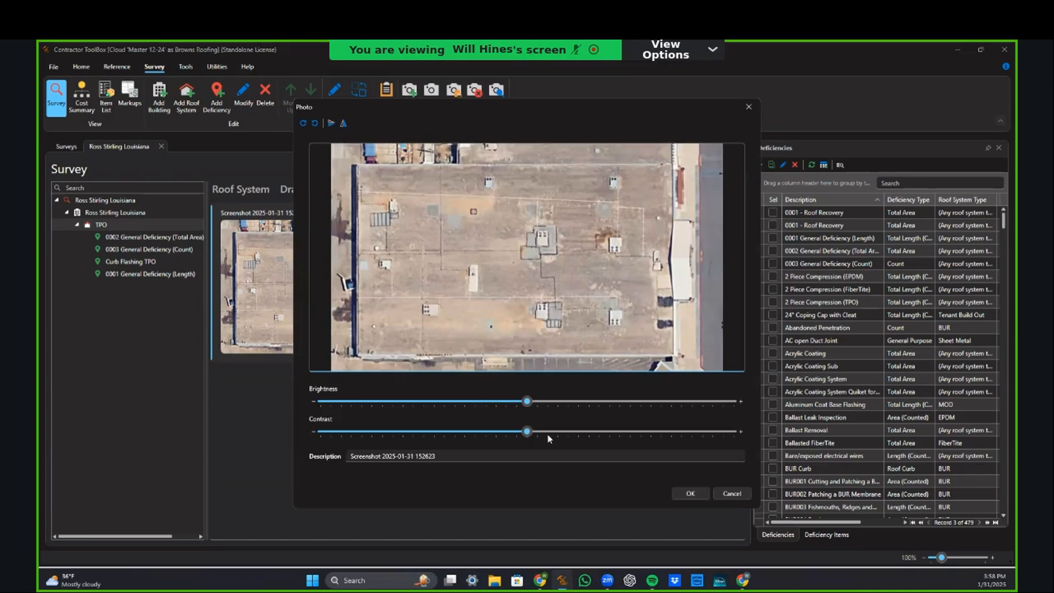
click(729, 494)
Step: Attach the aerial roof screenshot as a Before photo of 0002 General Deficiency and open it for annotation
click(299, 189)
click(379, 191)
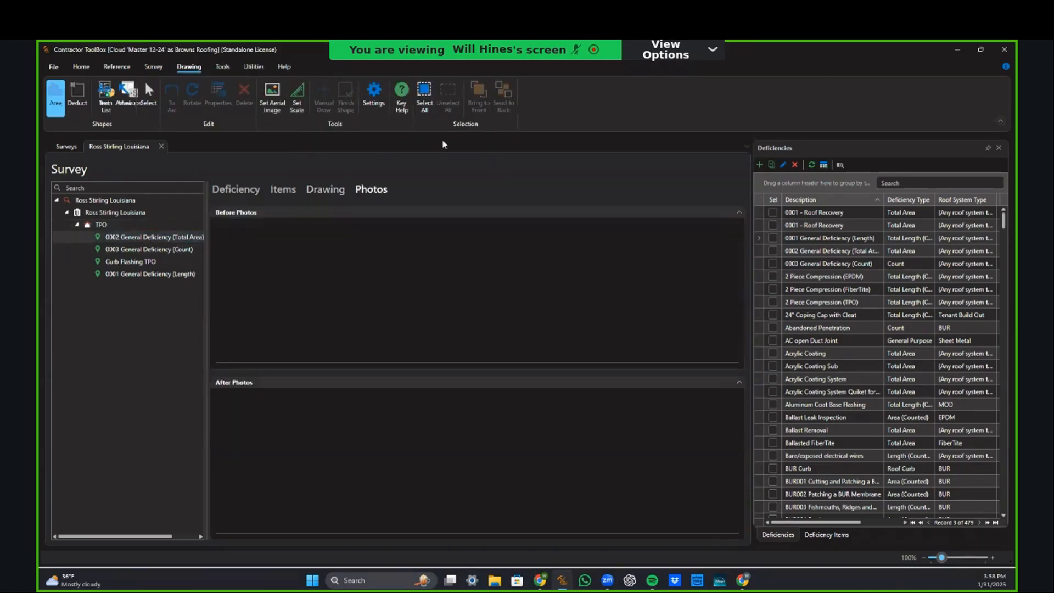
double_click(512, 386)
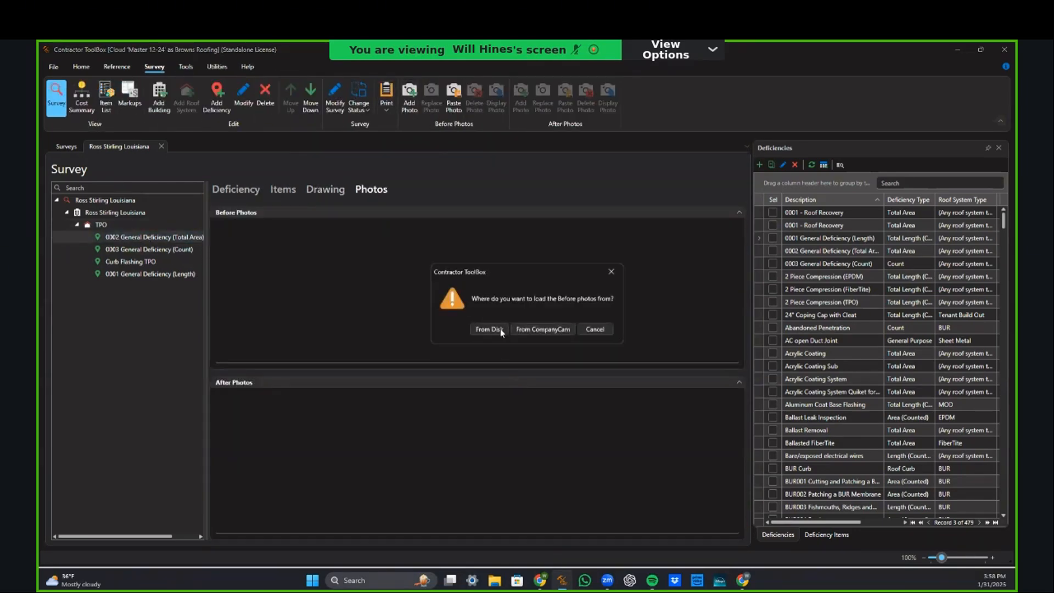
click(499, 328)
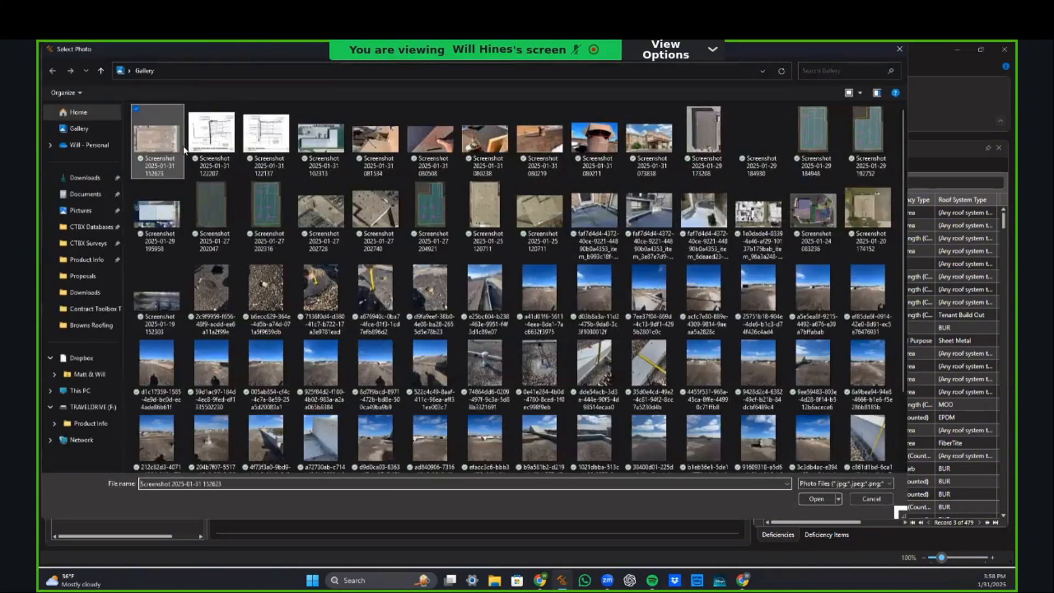
double_click(157, 147)
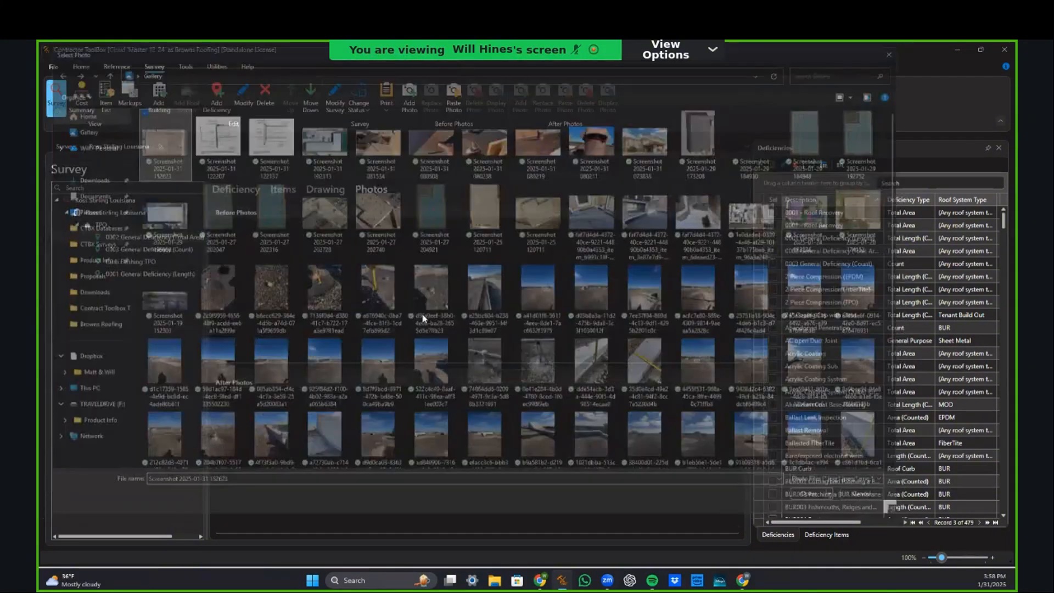
click(683, 469)
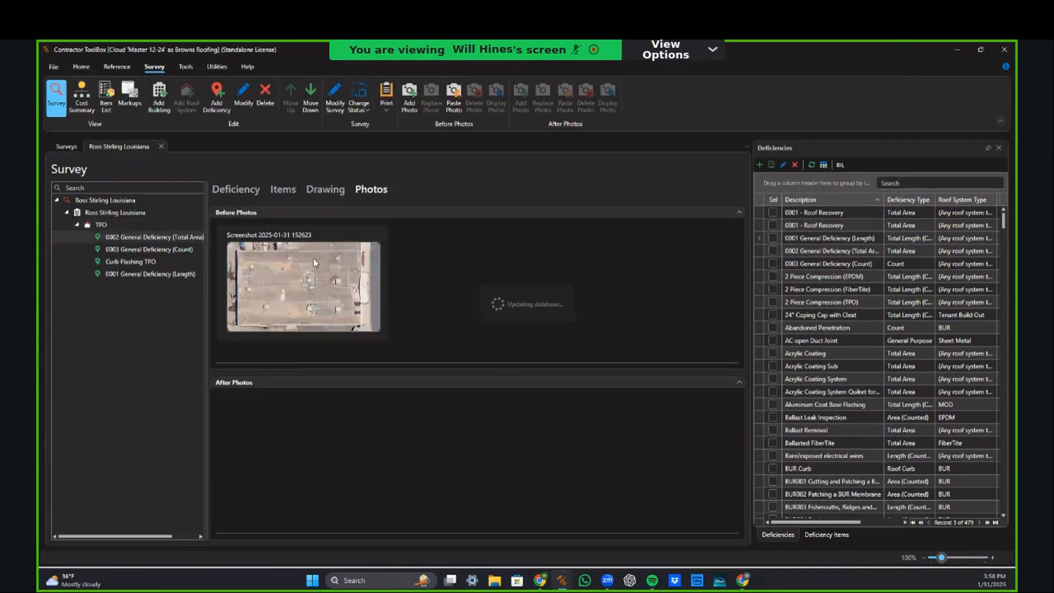
double_click(305, 279)
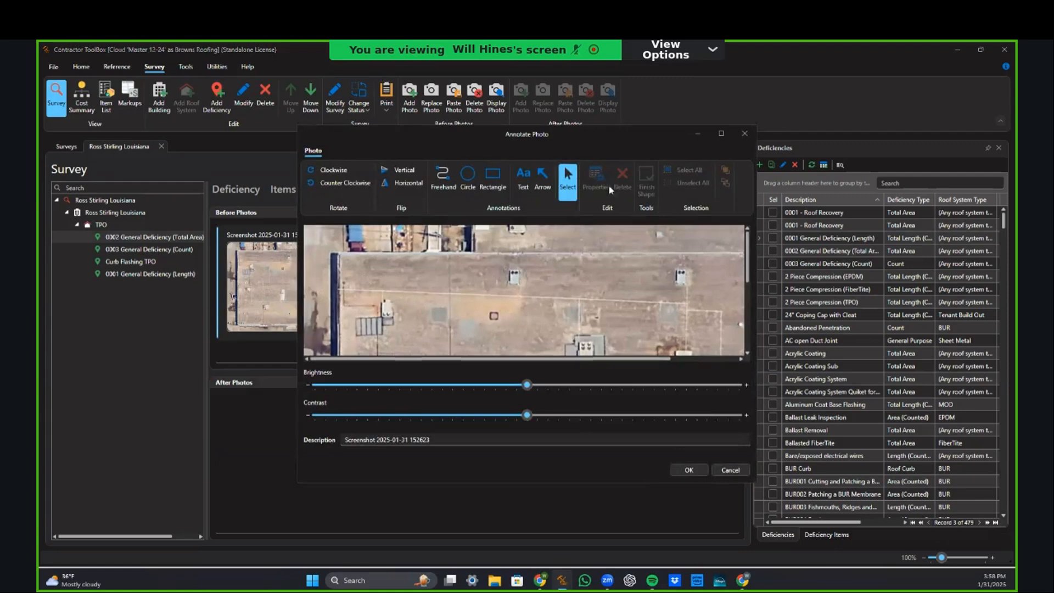
click(721, 133)
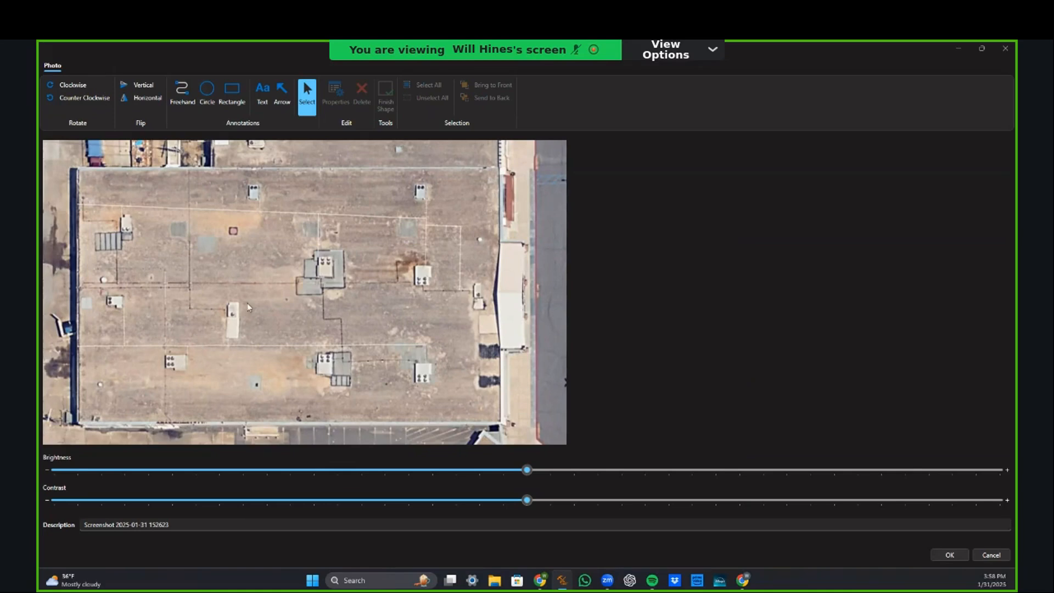
click(211, 102)
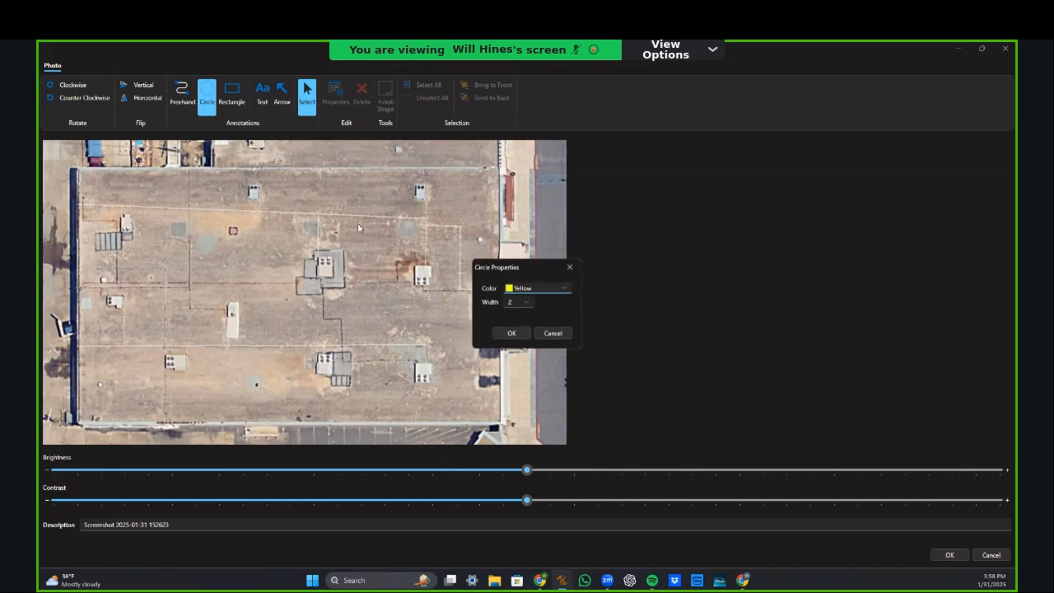
click(514, 336)
drag(204, 224, 260, 275)
click(182, 97)
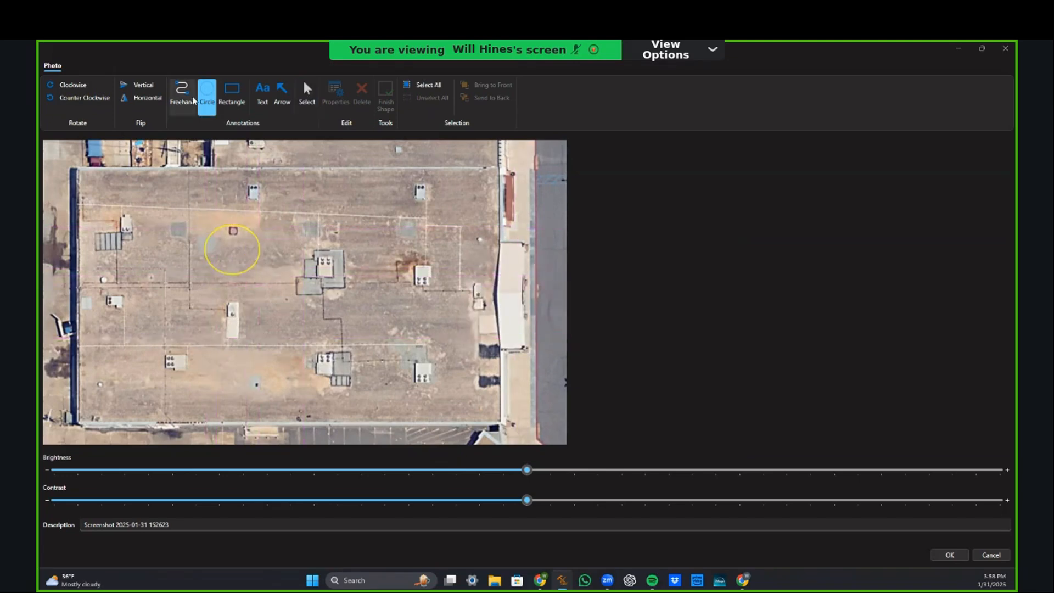
click(511, 333)
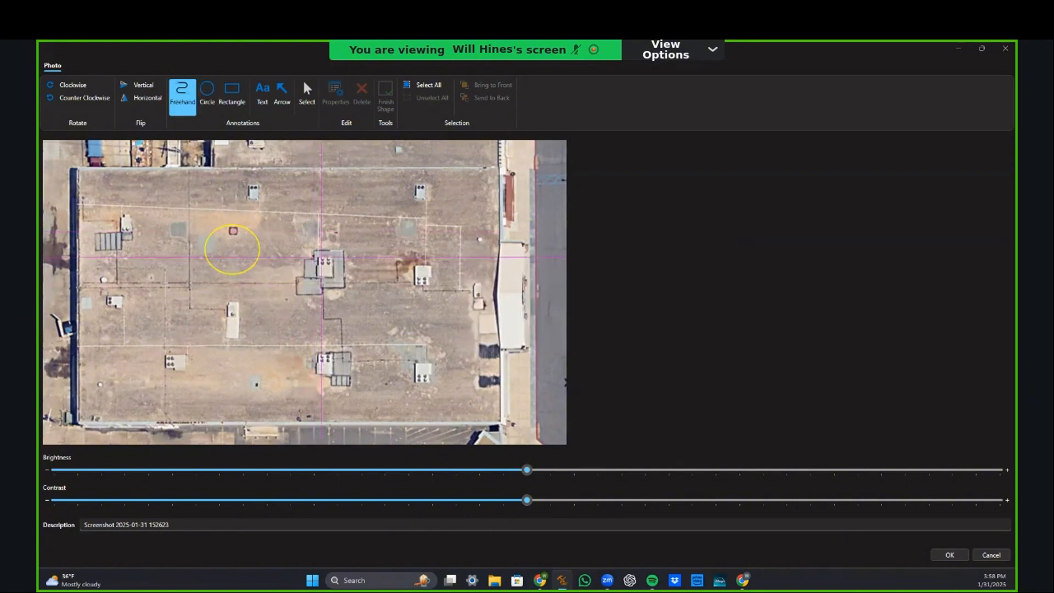
mouse_move(318, 273)
mouse_down()
mouse_move(332, 275)
mouse_move(325, 255)
mouse_up()
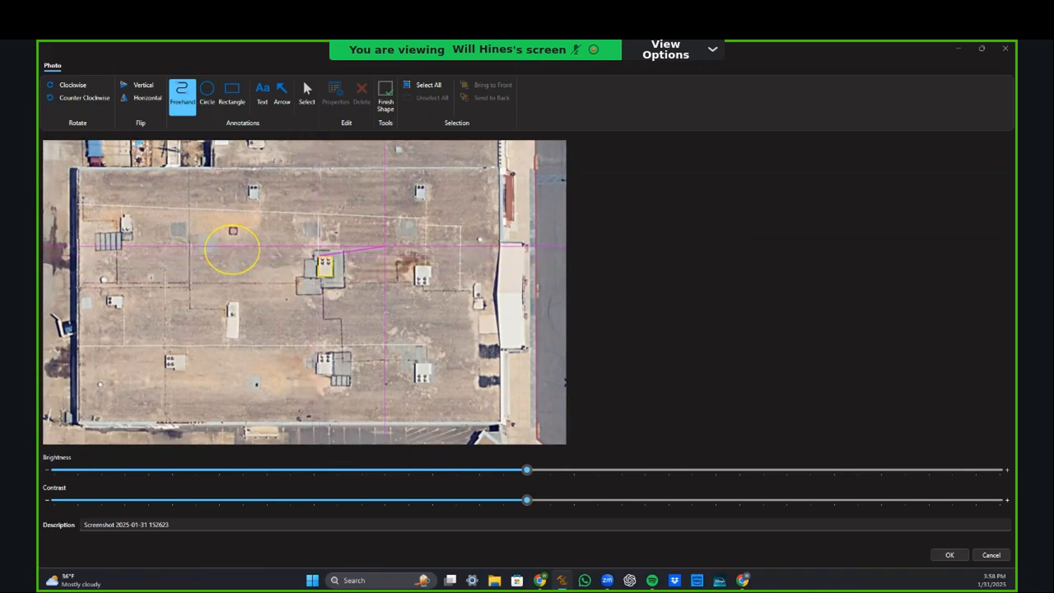
click(385, 97)
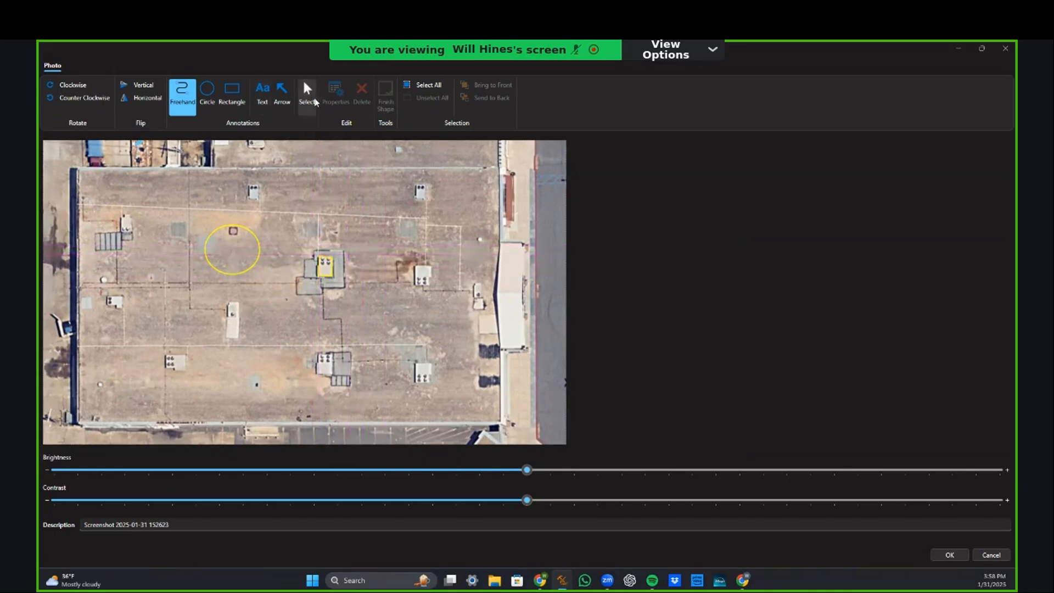
click(310, 98)
drag(162, 214, 427, 315)
key(Delete)
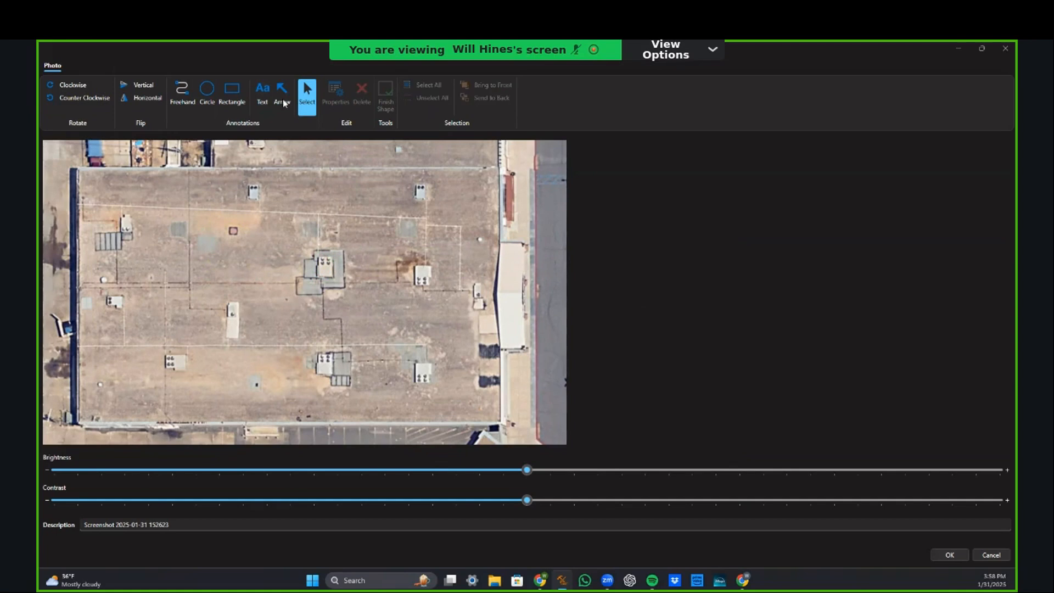
click(262, 96)
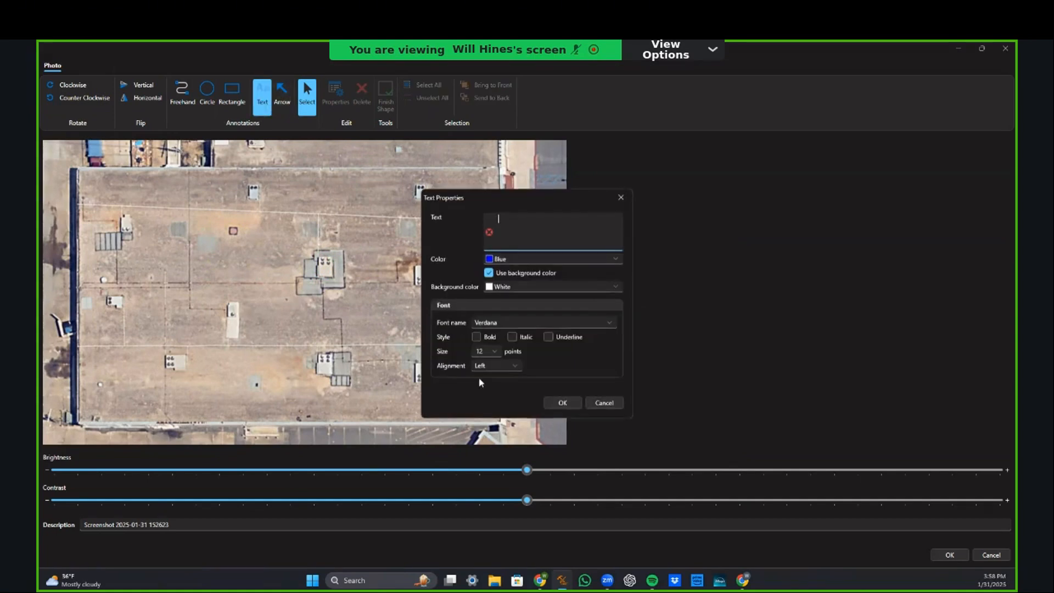
click(621, 197)
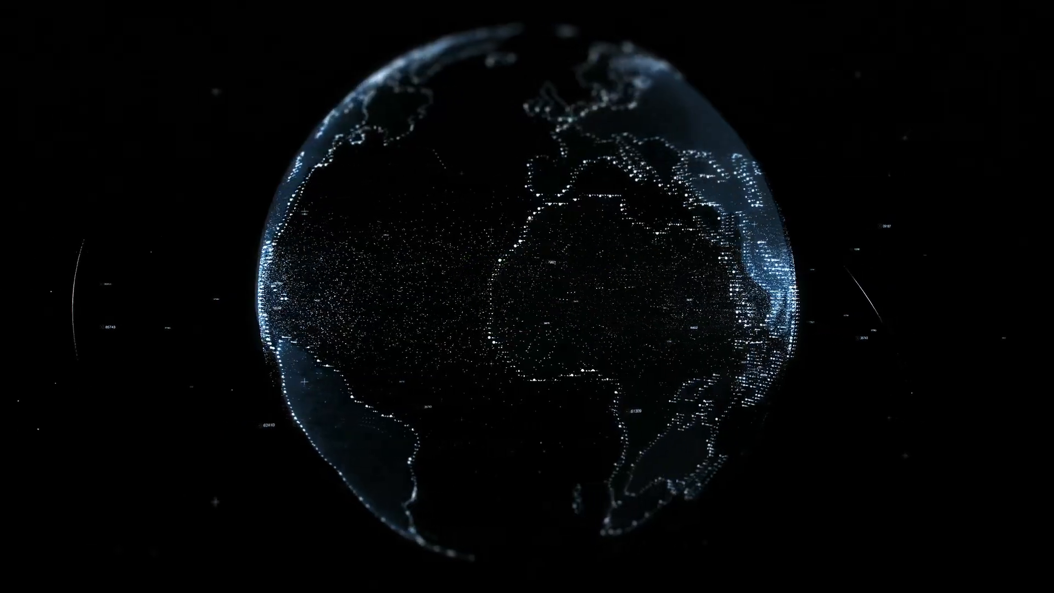